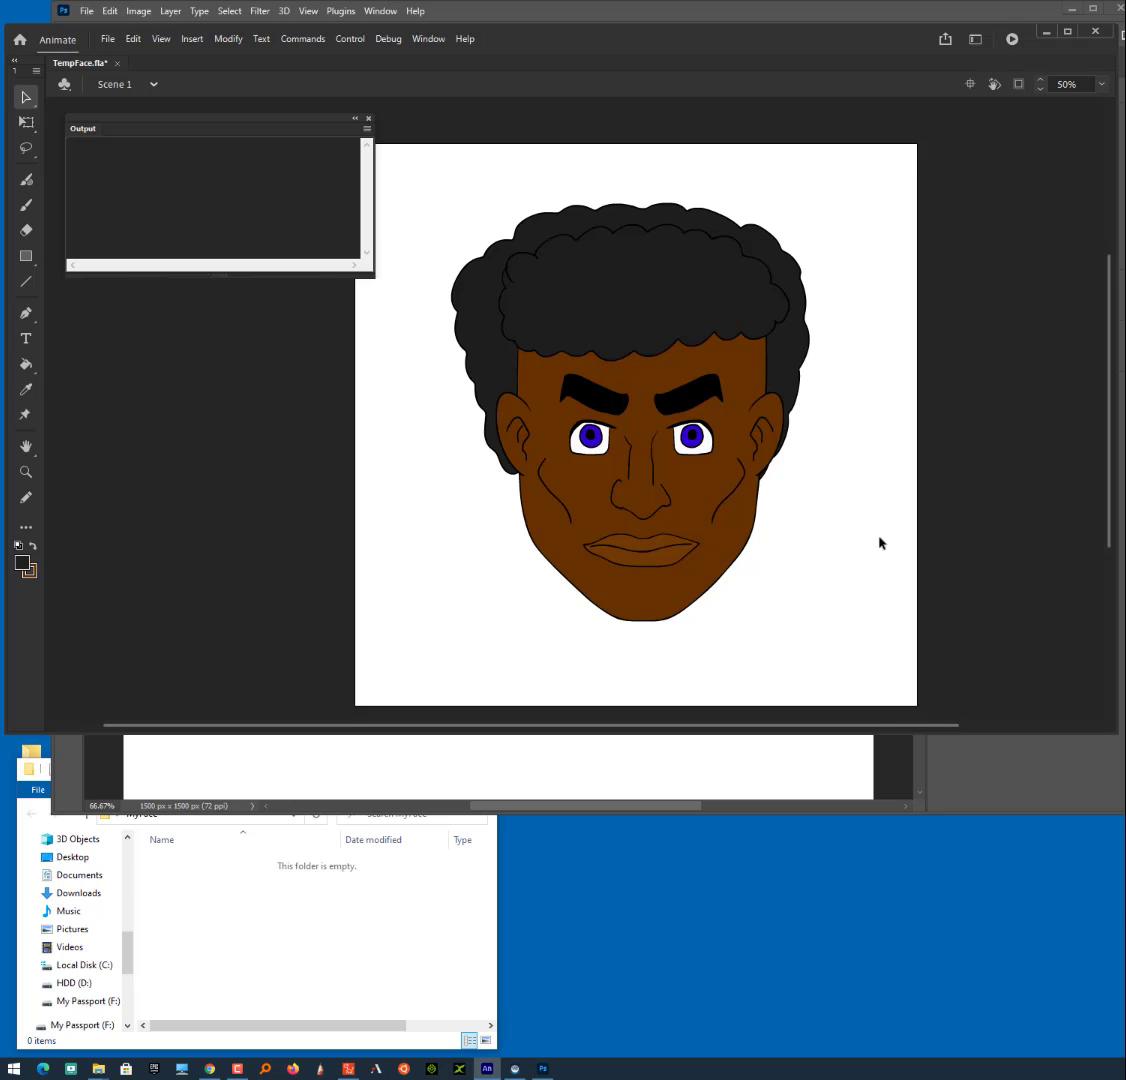
- Move both eyes, the front and back hair, the face, one ear, one cheek and the nose away from their original positions
{"action": "left_click", "coordinate": [993, 759]}
{"action": "left_click", "coordinate": [30, 671]}
{"action": "left_click_drag", "start_coordinate": [686, 440], "coordinate": [715, 455]}
{"action": "mouse_move", "coordinate": [584, 430]}
{"action": "left_mouse_down"}
{"action": "mouse_move", "coordinate": [575, 444]}
{"action": "mouse_move", "coordinate": [594, 407]}
{"action": "left_mouse_up"}
{"action": "left_click_drag", "start_coordinate": [601, 334], "coordinate": [662, 313]}
{"action": "left_click_drag", "start_coordinate": [512, 330], "coordinate": [467, 312]}
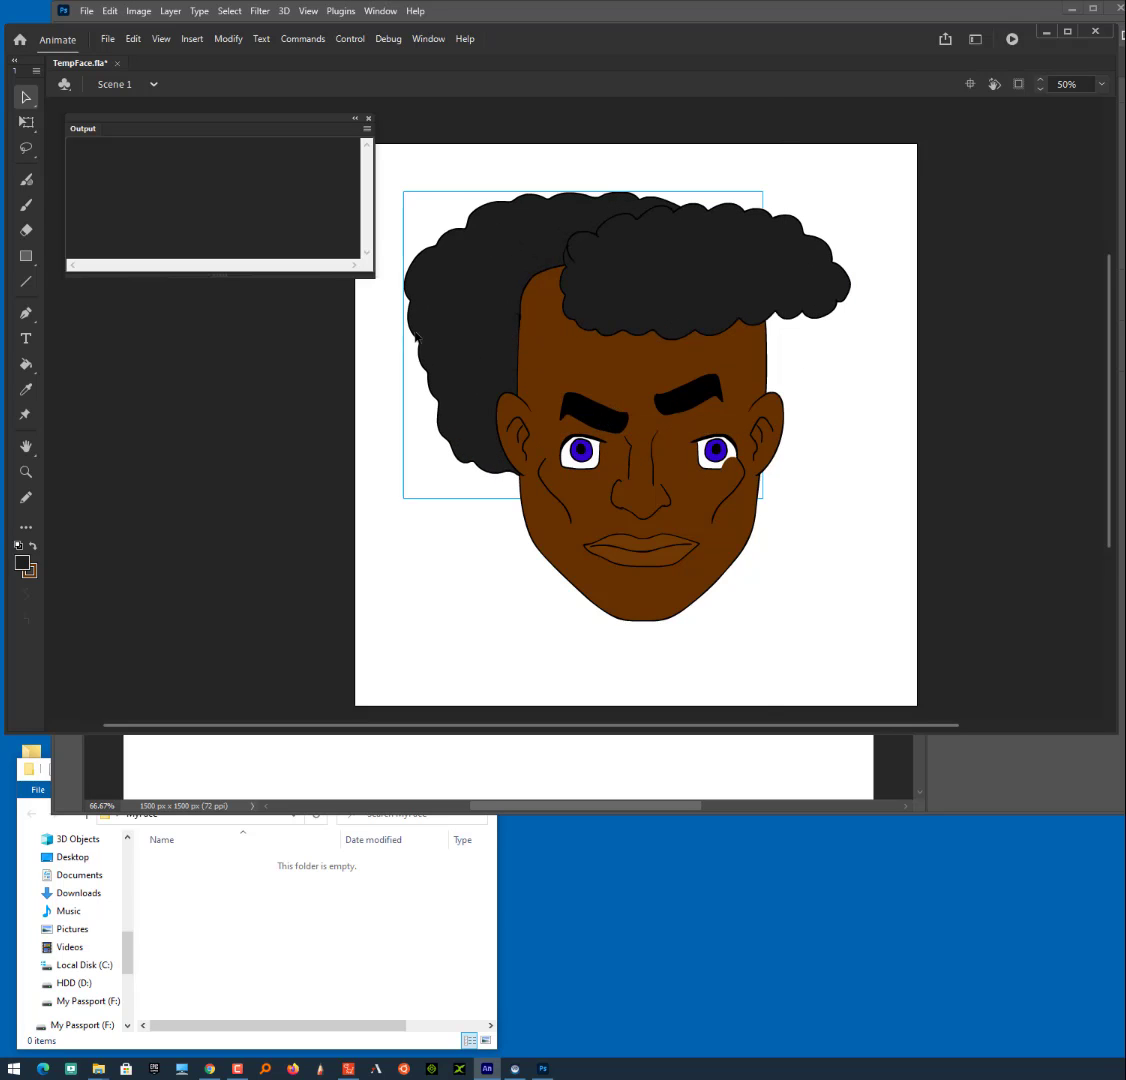
{"action": "left_click_drag", "start_coordinate": [584, 369], "coordinate": [695, 369]}
{"action": "left_click_drag", "start_coordinate": [497, 437], "coordinate": [440, 462]}
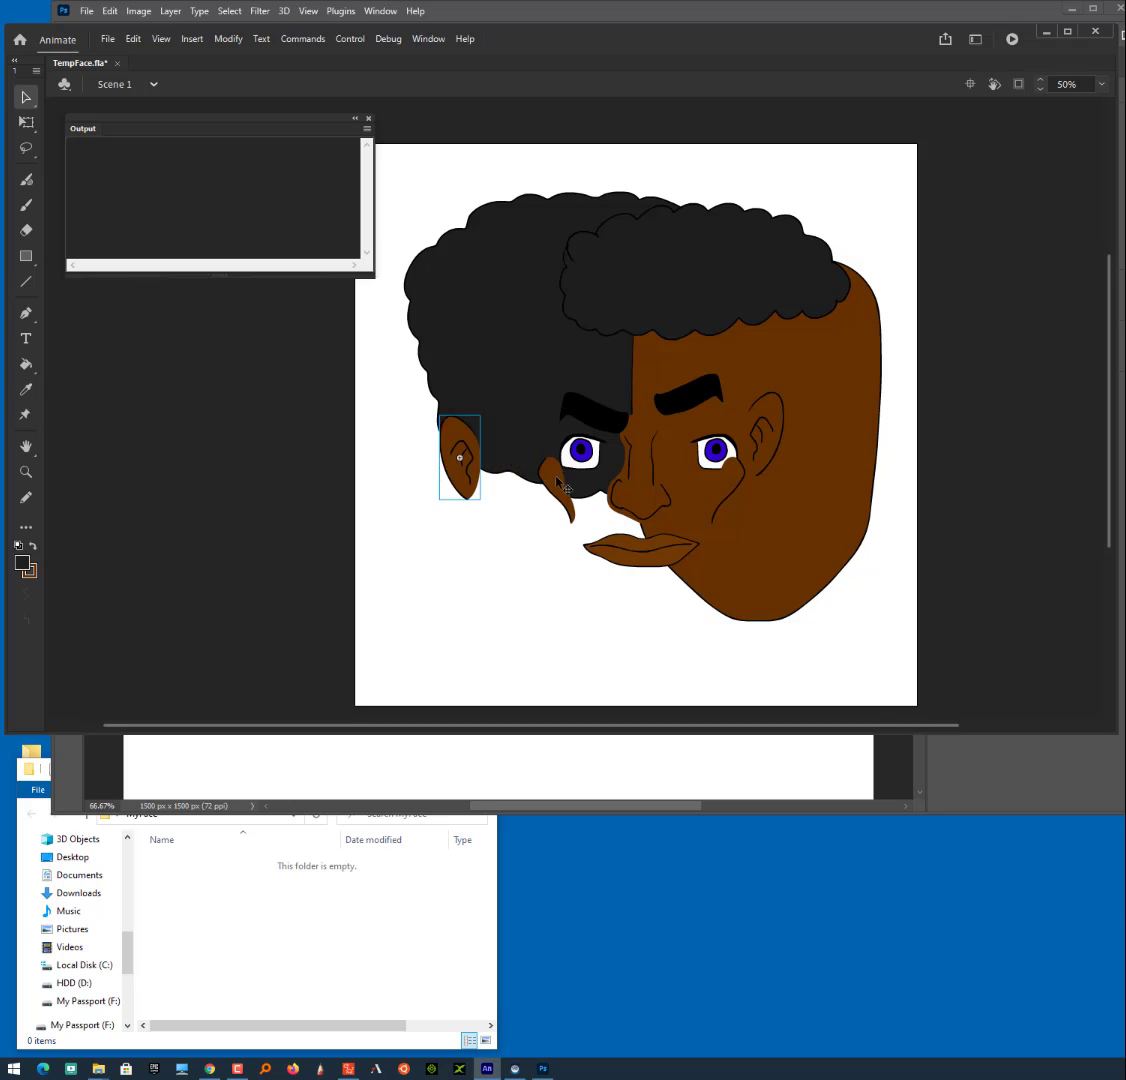
{"action": "left_click_drag", "start_coordinate": [560, 490], "coordinate": [505, 525]}
{"action": "left_click_drag", "start_coordinate": [640, 480], "coordinate": [572, 530]}
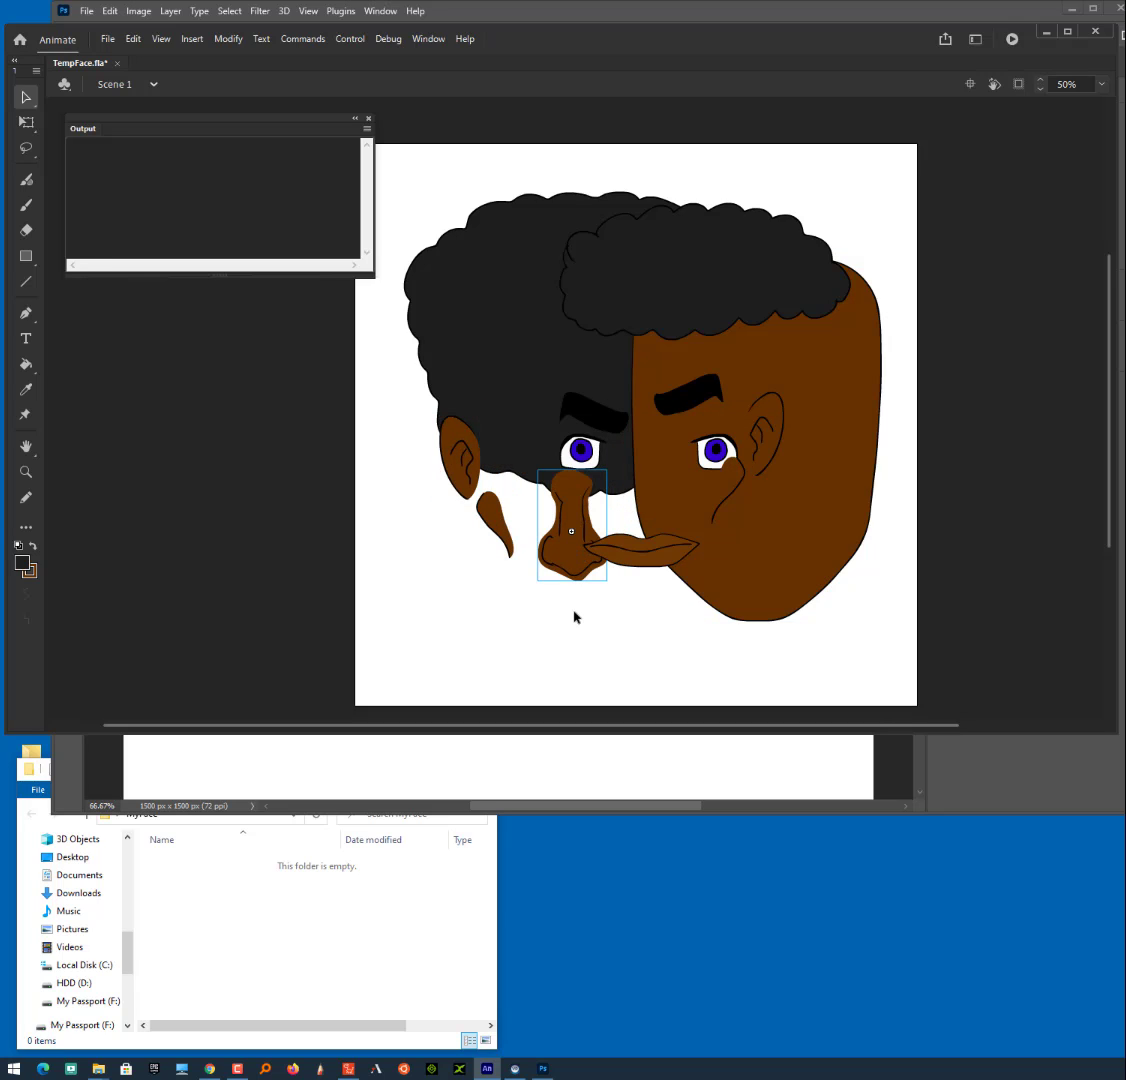
- Undo all the moves of the face parts
{"action": "key", "text": "ctrl+z"}
{"action": "key", "text": "ctrl+z"}
{"action": "key", "text": "ctrl+z"}
{"action": "key", "text": "ctrl+z"}
{"action": "key", "text": "ctrl+z"}
{"action": "key", "text": "ctrl+z"}
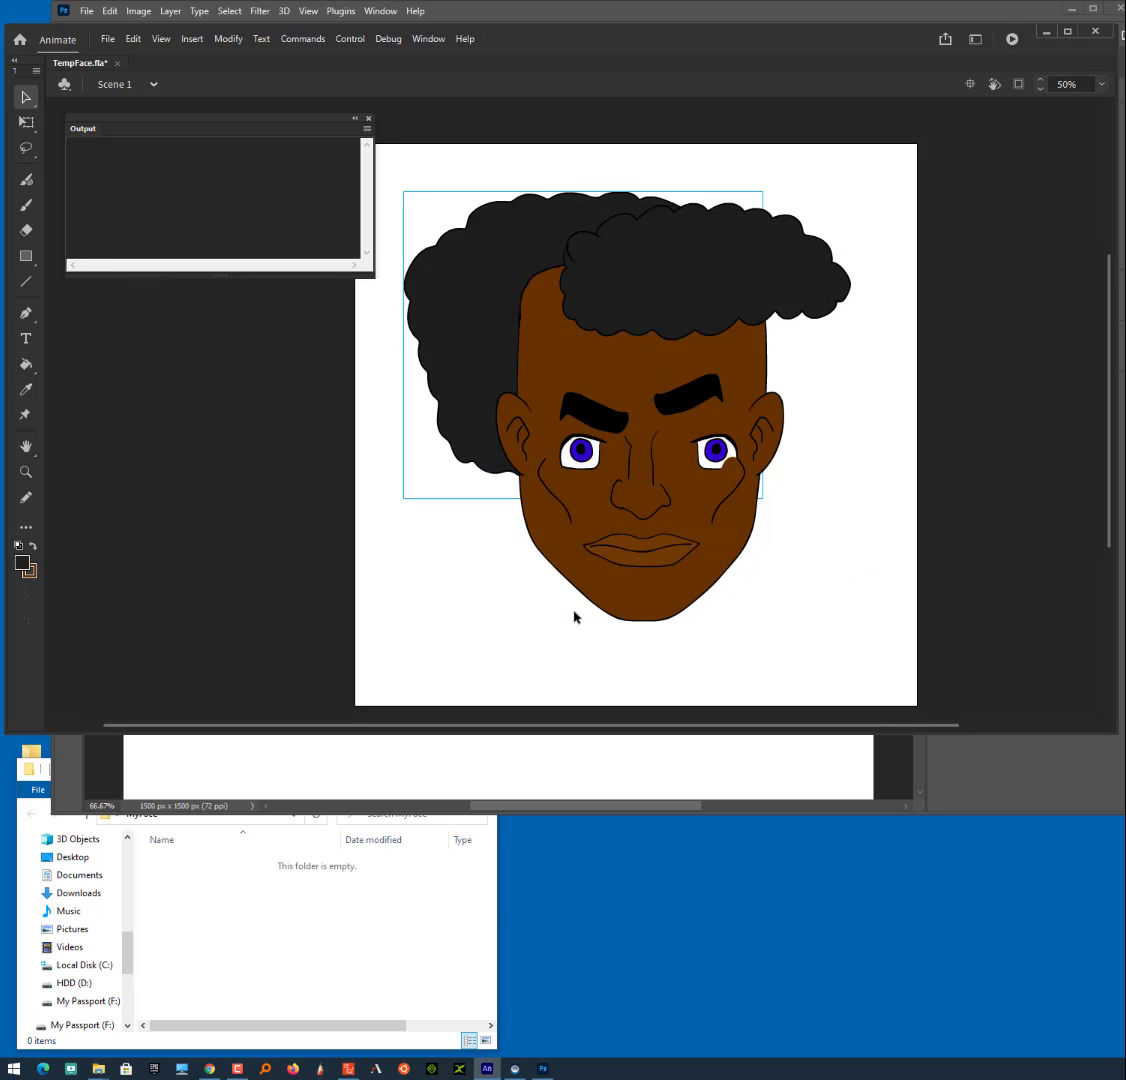
{"action": "key", "text": "ctrl+z"}
{"action": "key", "text": "ctrl+z"}
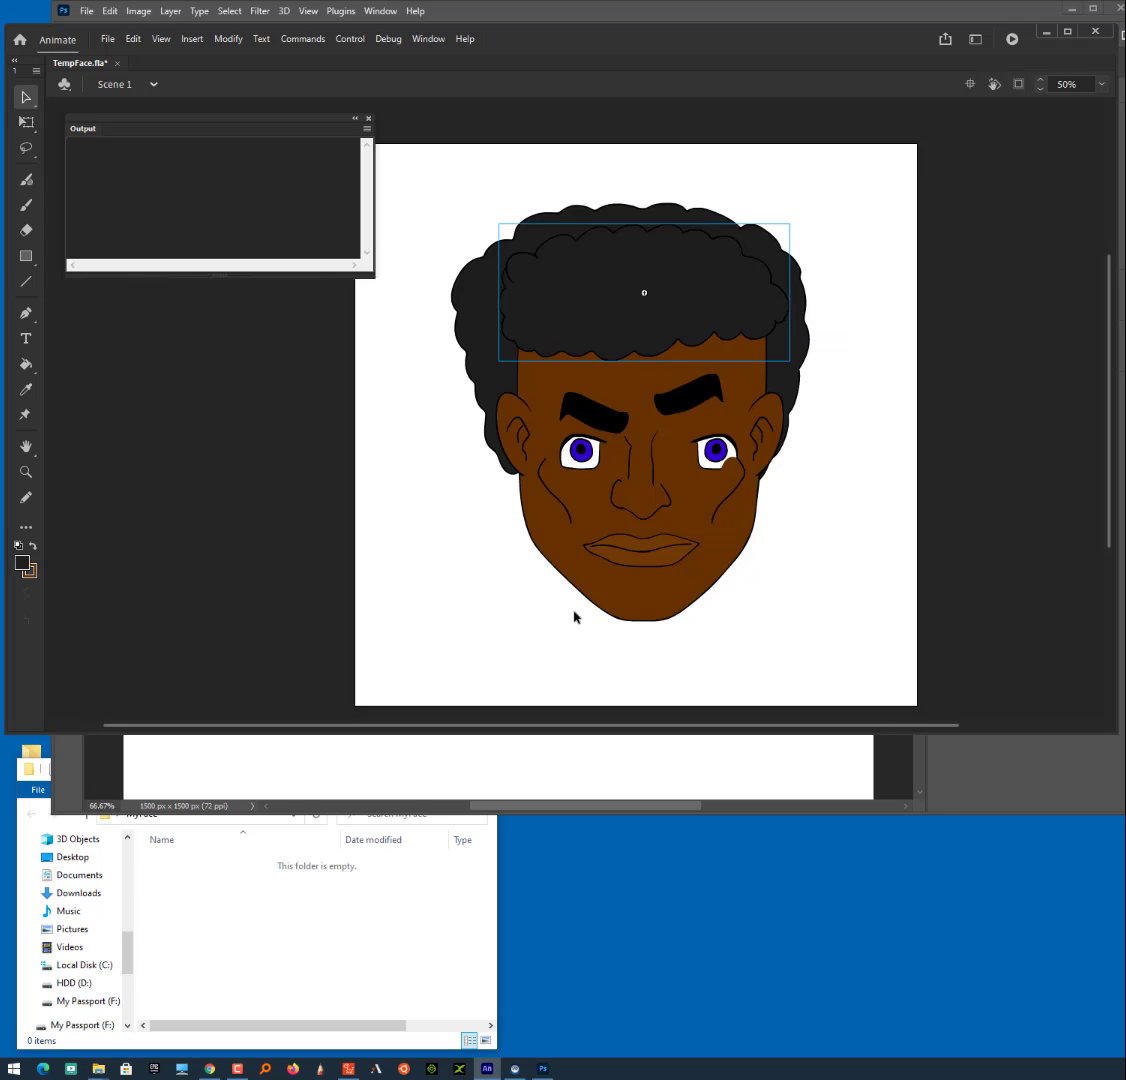
{"action": "key", "text": "ctrl+z"}
{"action": "key", "text": "ctrl+z"}
{"action": "key", "text": "ctrl+z"}
{"action": "key", "text": "ctrl+z"}
{"action": "key", "text": "ctrl+z"}
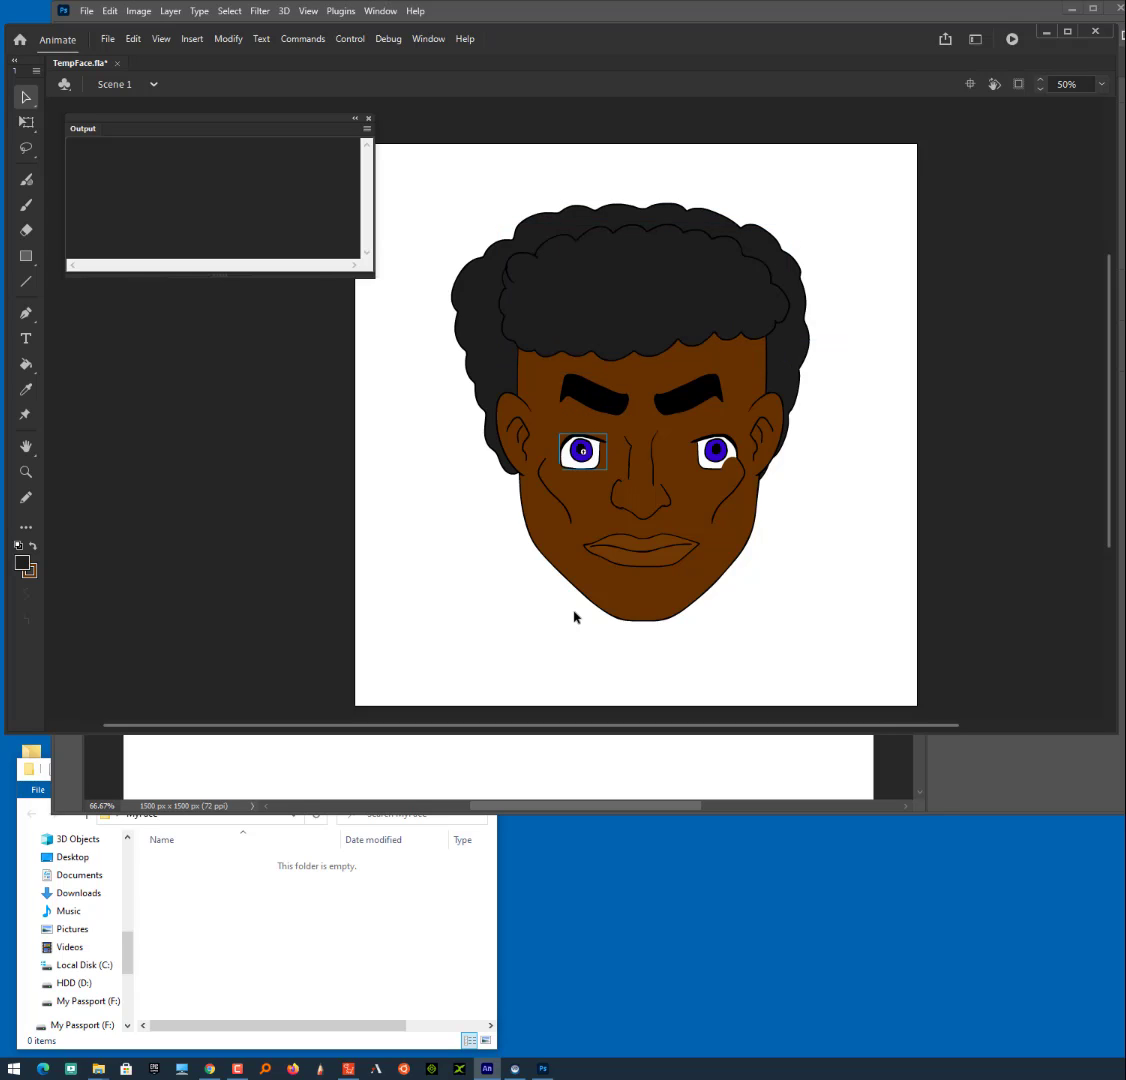
{"action": "key", "text": "ctrl+z"}
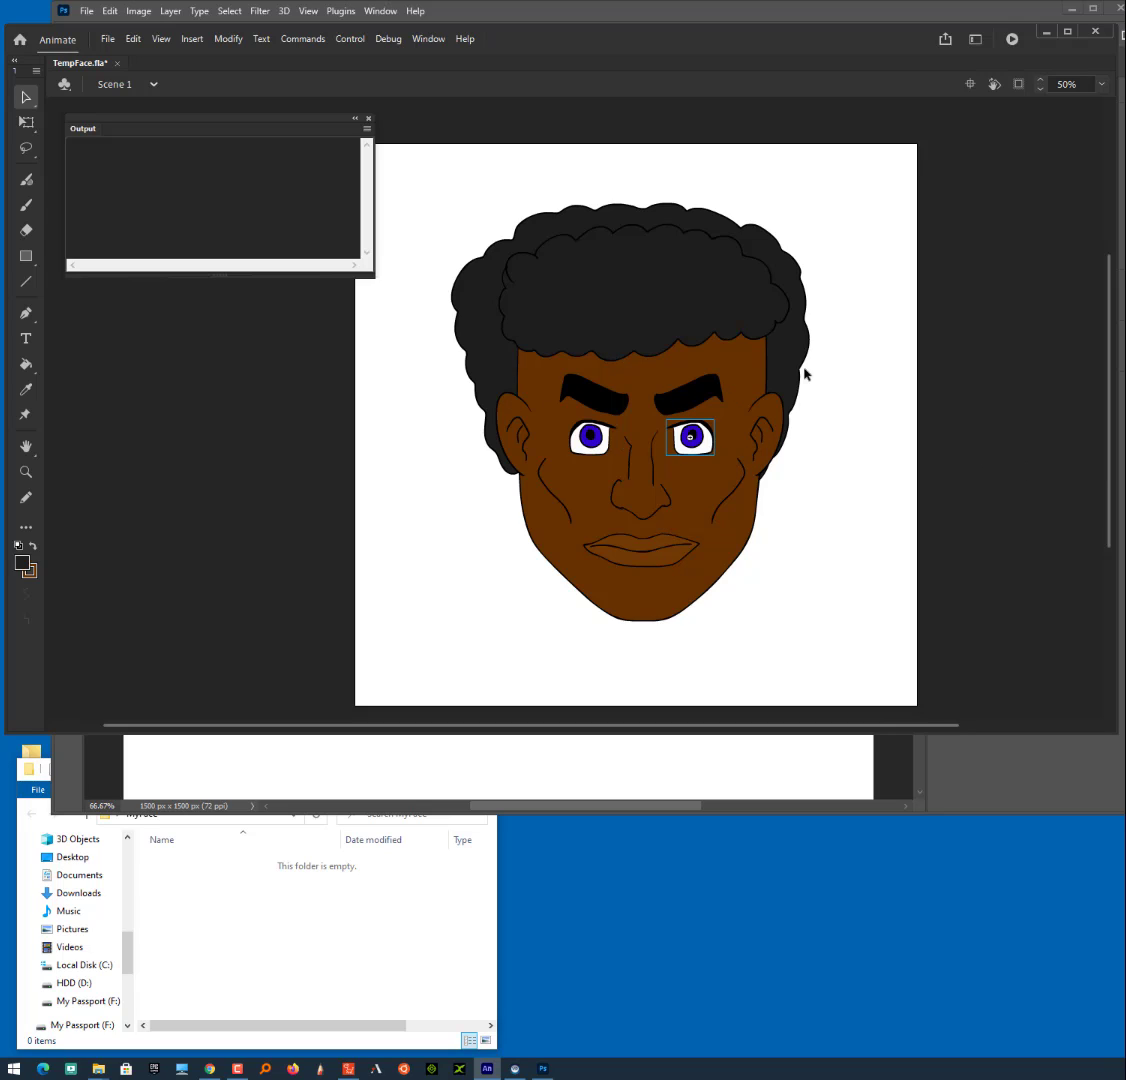
- Inspect the FrontHair, LeftEye and LeftBrow symbols by entering each for editing and returning to Scene 1
{"action": "double_click", "coordinate": [642, 289]}
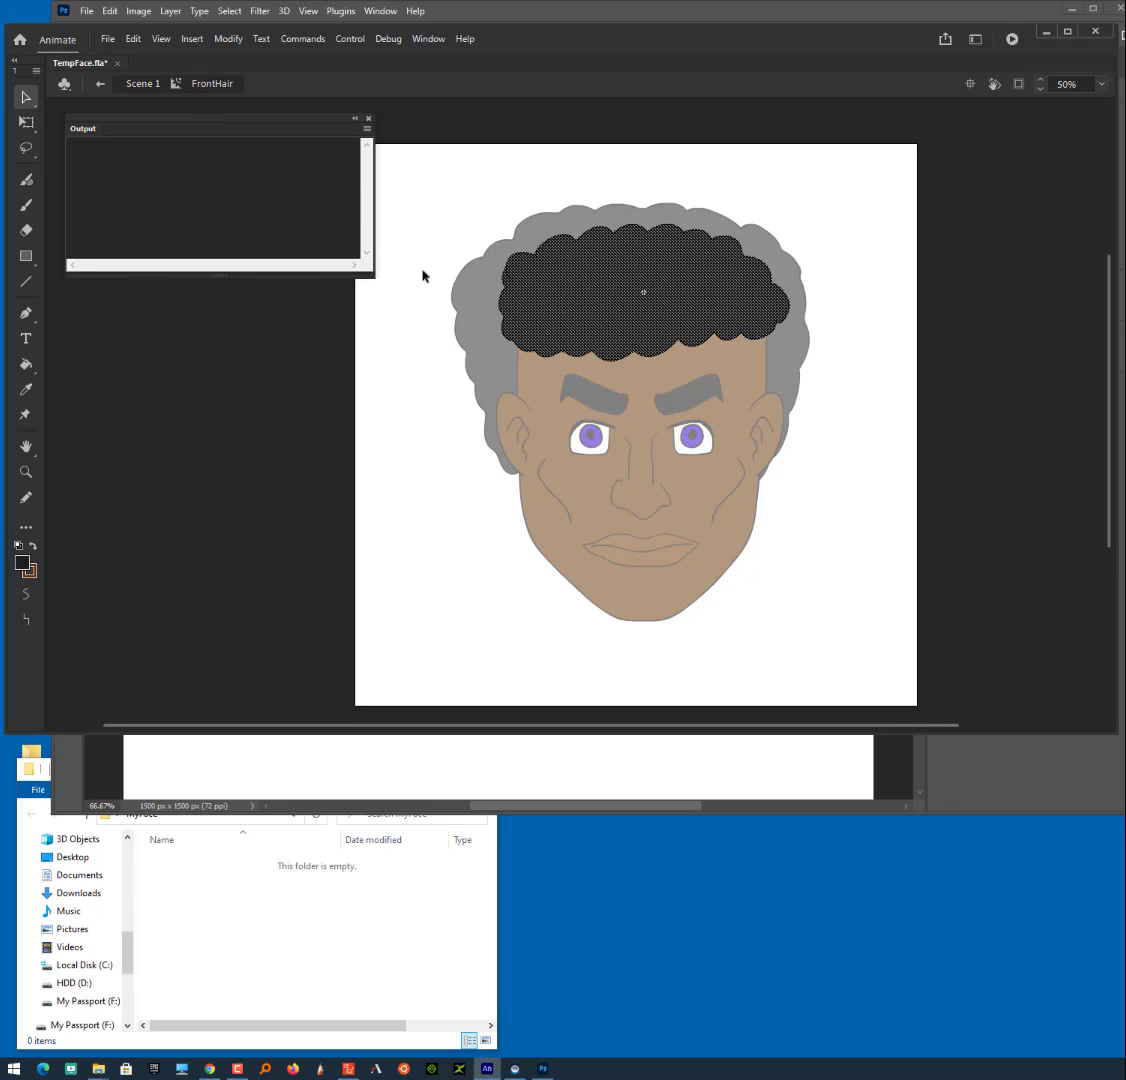
{"action": "double_click", "coordinate": [447, 238]}
{"action": "double_click", "coordinate": [604, 432]}
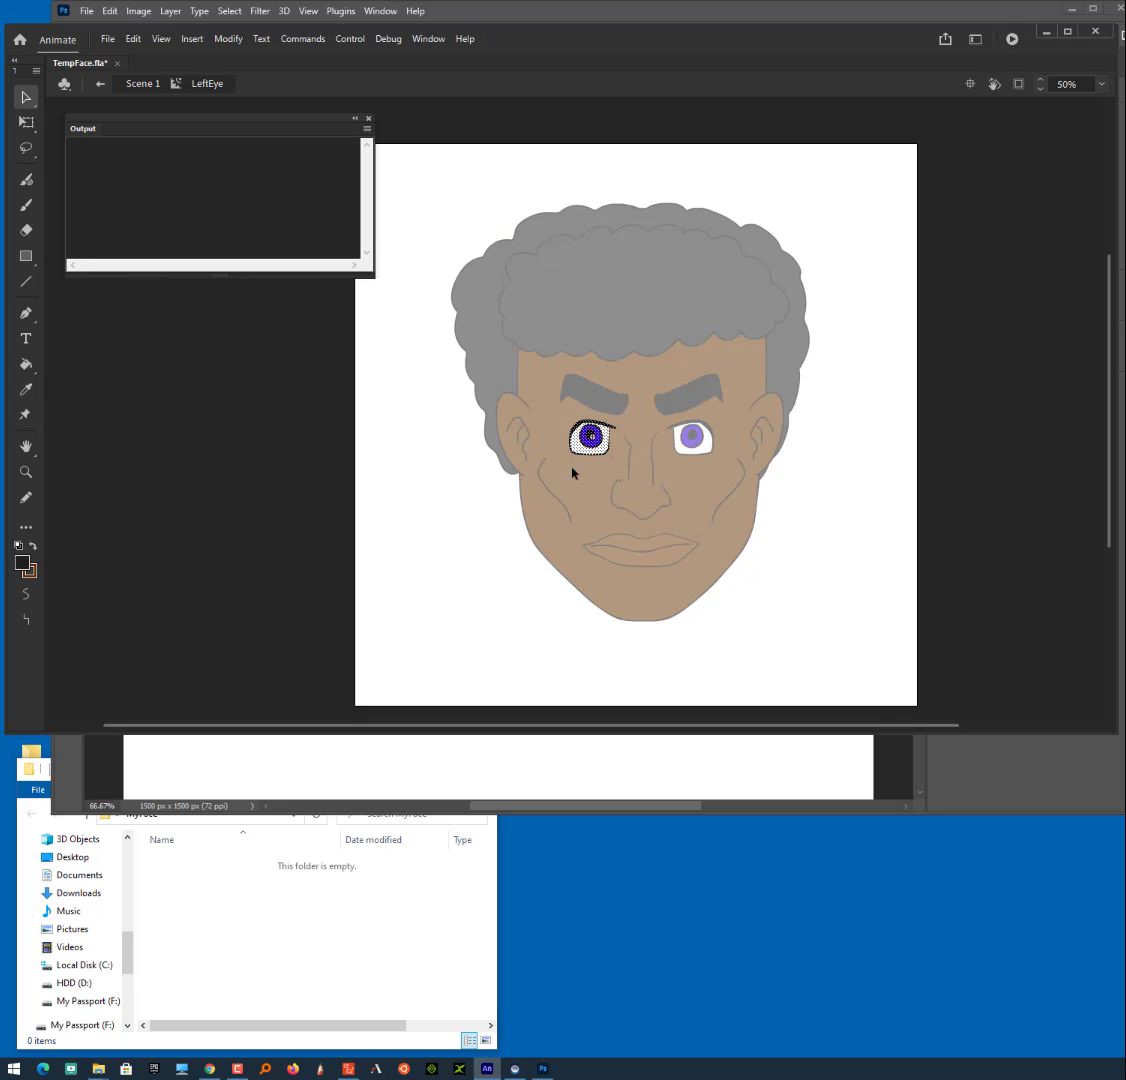
{"action": "double_click", "coordinate": [588, 407]}
{"action": "double_click", "coordinate": [598, 408]}
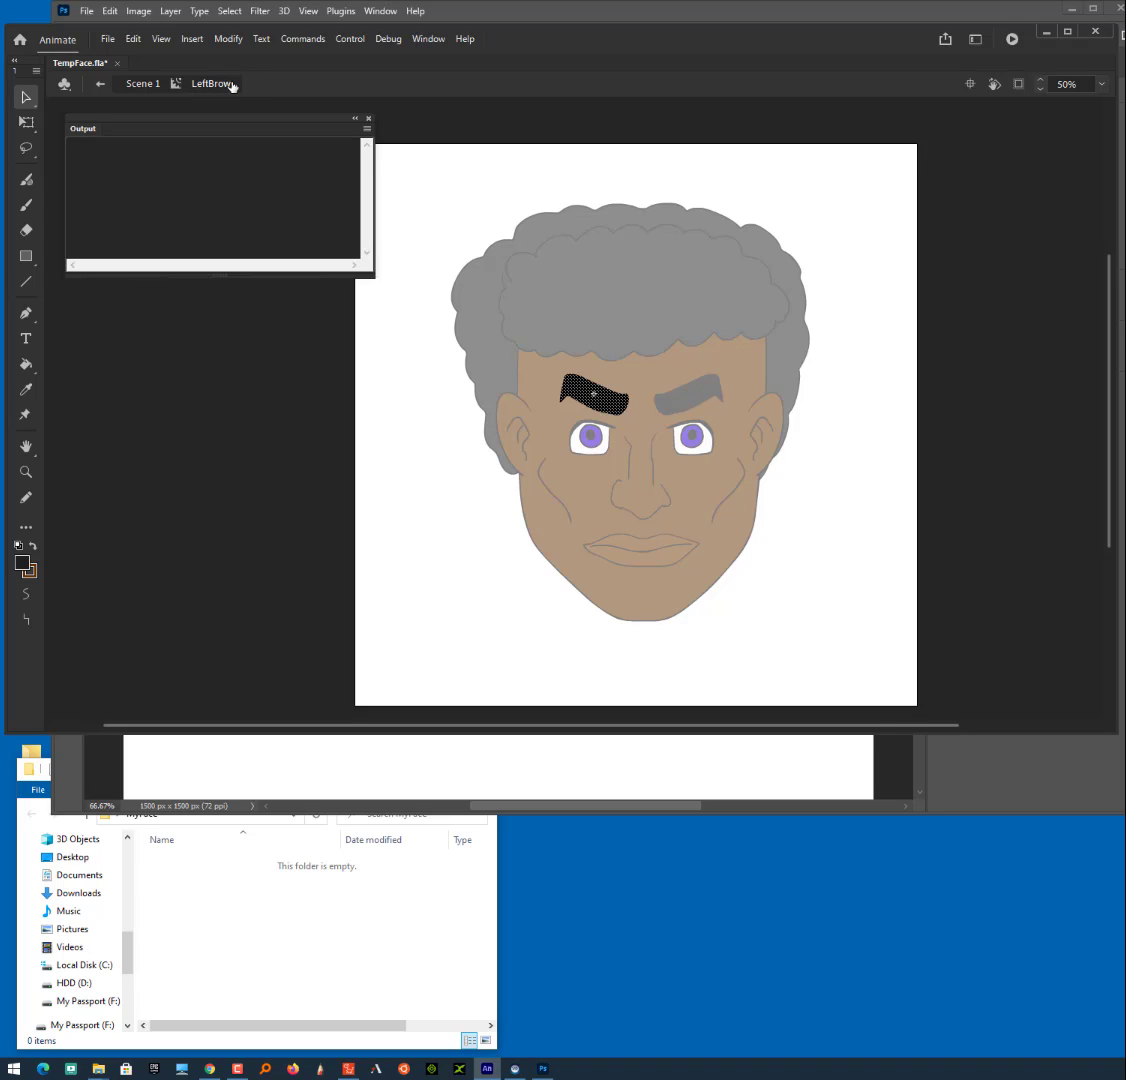
{"action": "left_click", "coordinate": [448, 458]}
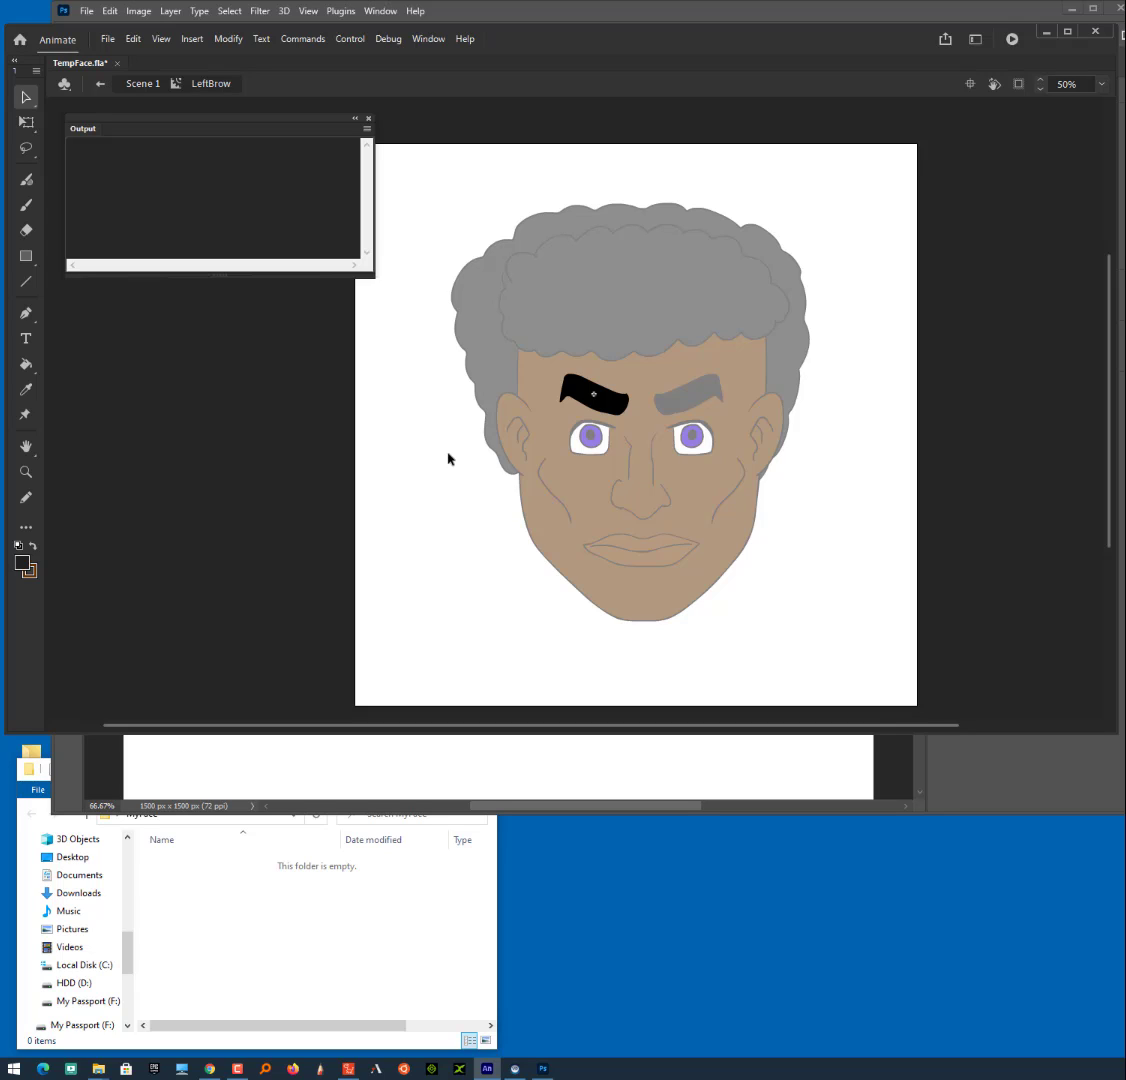
{"action": "double_click", "coordinate": [448, 458]}
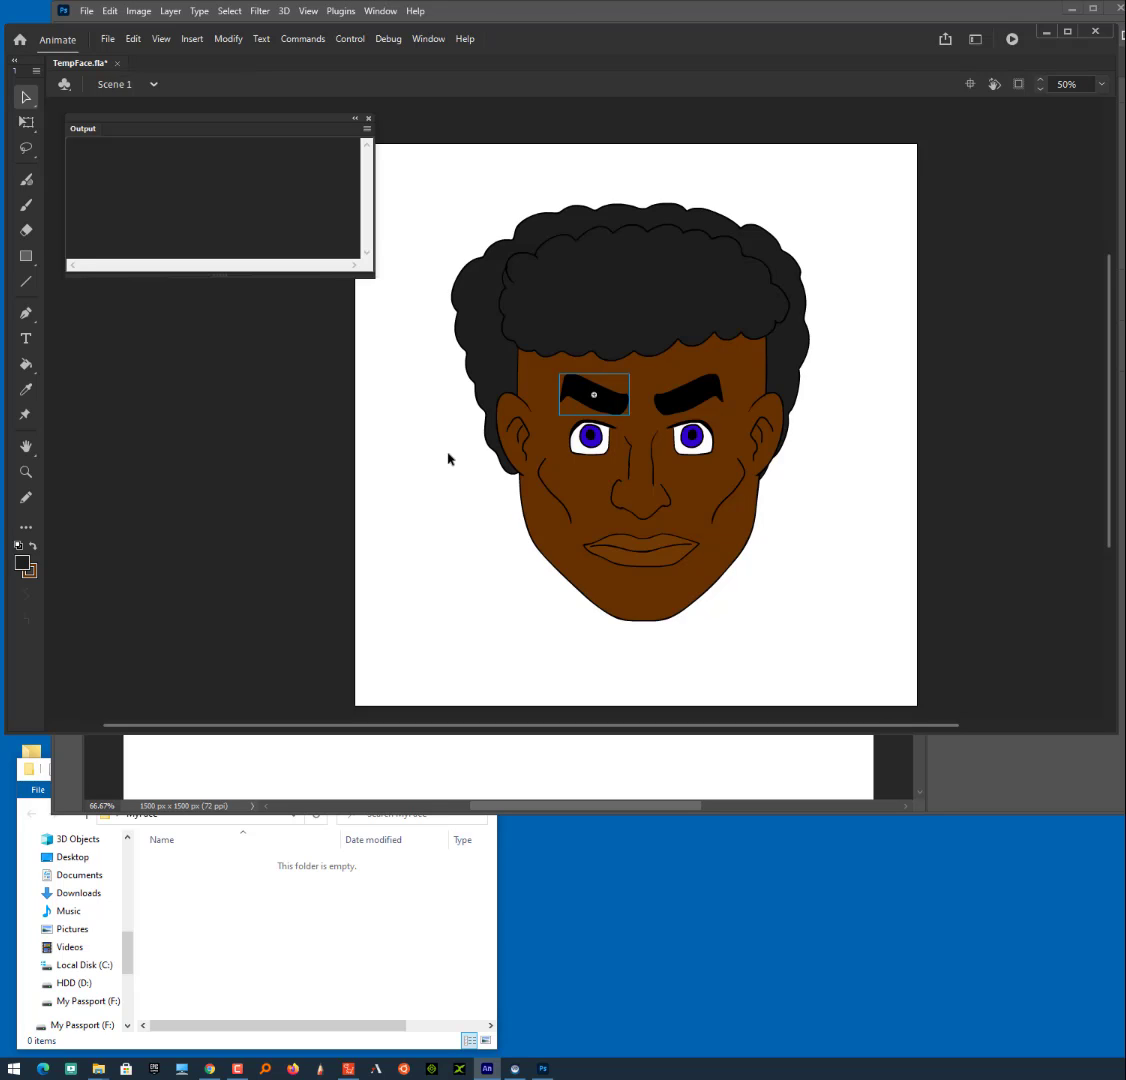
- Inspect the symbol used by both ears by entering it from each ear in turn
{"action": "left_click", "coordinate": [512, 438]}
{"action": "double_click", "coordinate": [762, 434]}
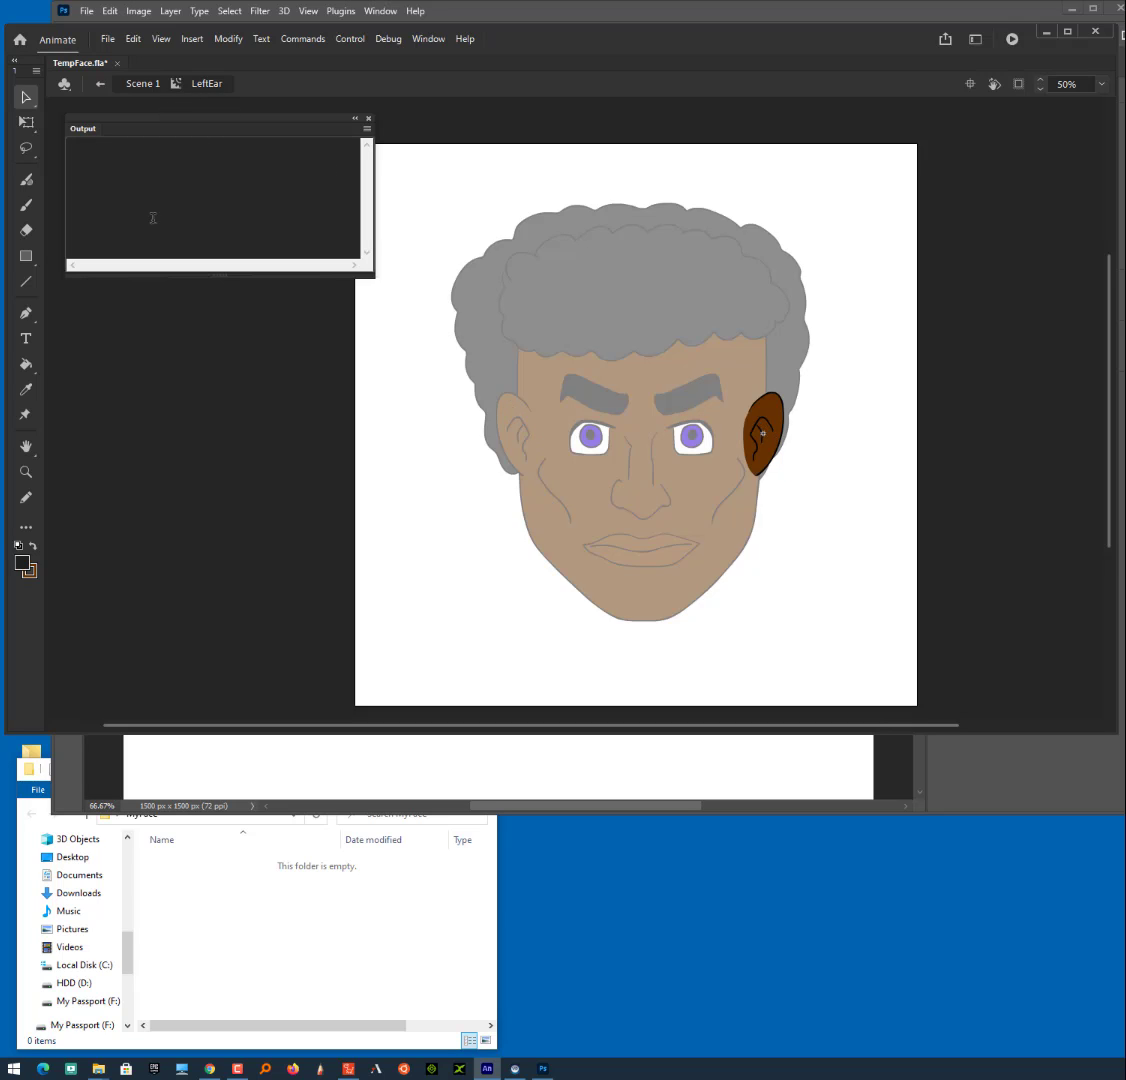
{"action": "double_click", "coordinate": [462, 505]}
{"action": "double_click", "coordinate": [500, 427]}
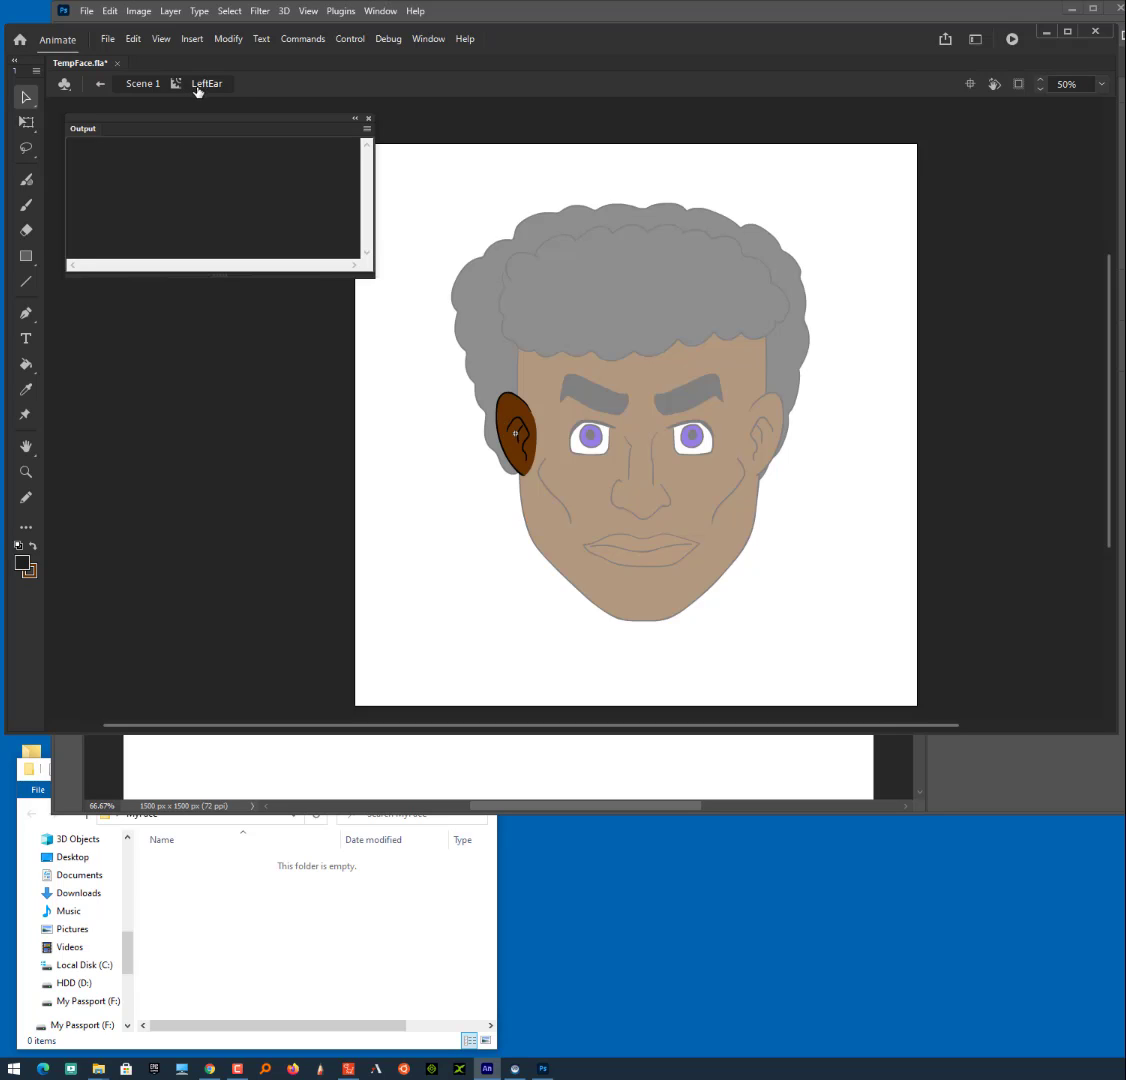
- Try pulling the outer edge of the LeftEar shape outward, undo the distortion and return to Scene 1
{"action": "mouse_move", "coordinate": [493, 412]}
{"action": "left_mouse_down"}
{"action": "mouse_move", "coordinate": [474, 412]}
{"action": "mouse_move", "coordinate": [484, 421]}
{"action": "left_mouse_up"}
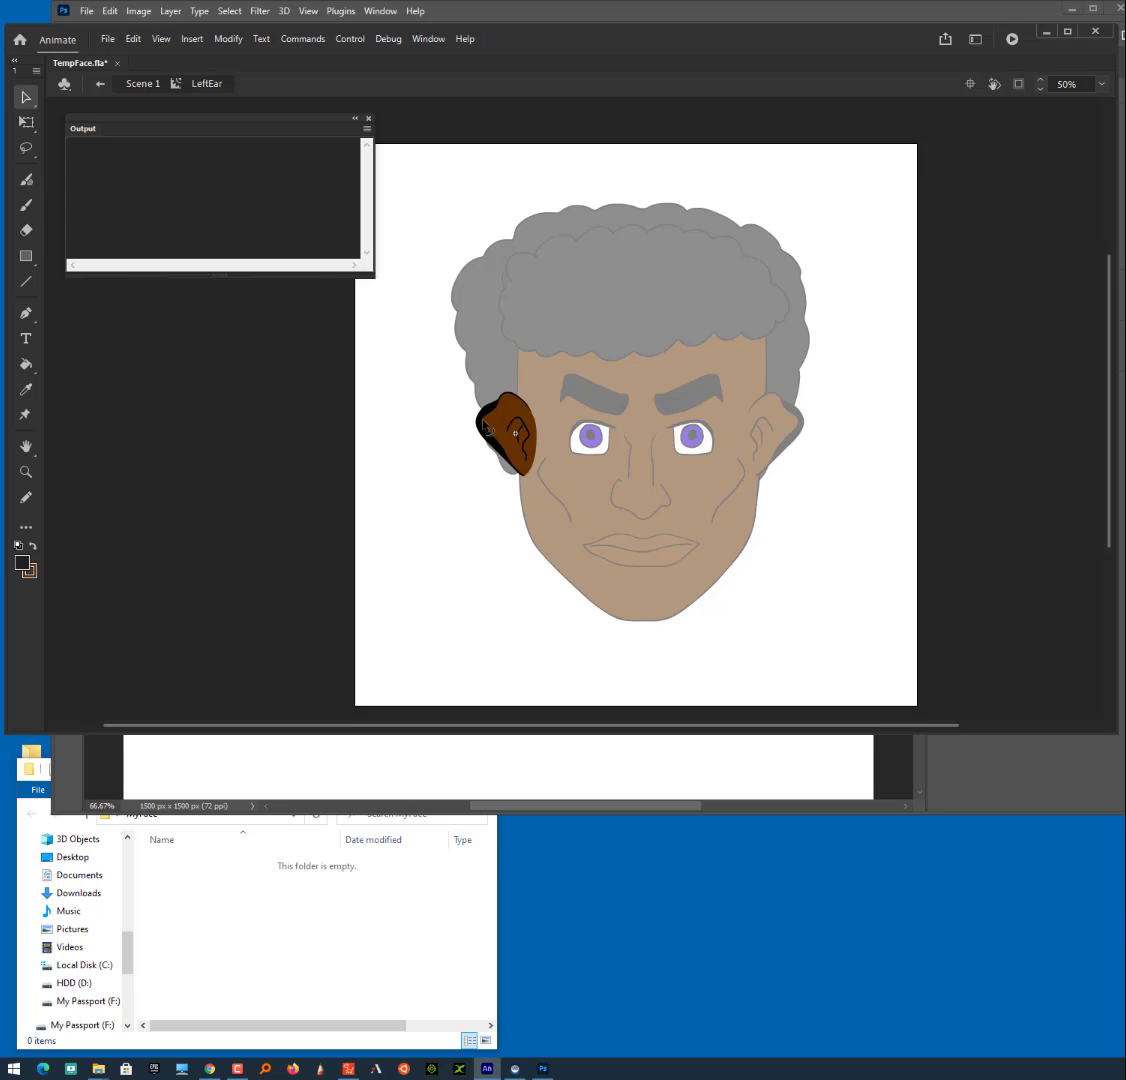
{"action": "key", "text": "ctrl+z"}
{"action": "key", "text": "ctrl+z"}
{"action": "key", "text": "ctrl+z"}
{"action": "double_click", "coordinate": [491, 558]}
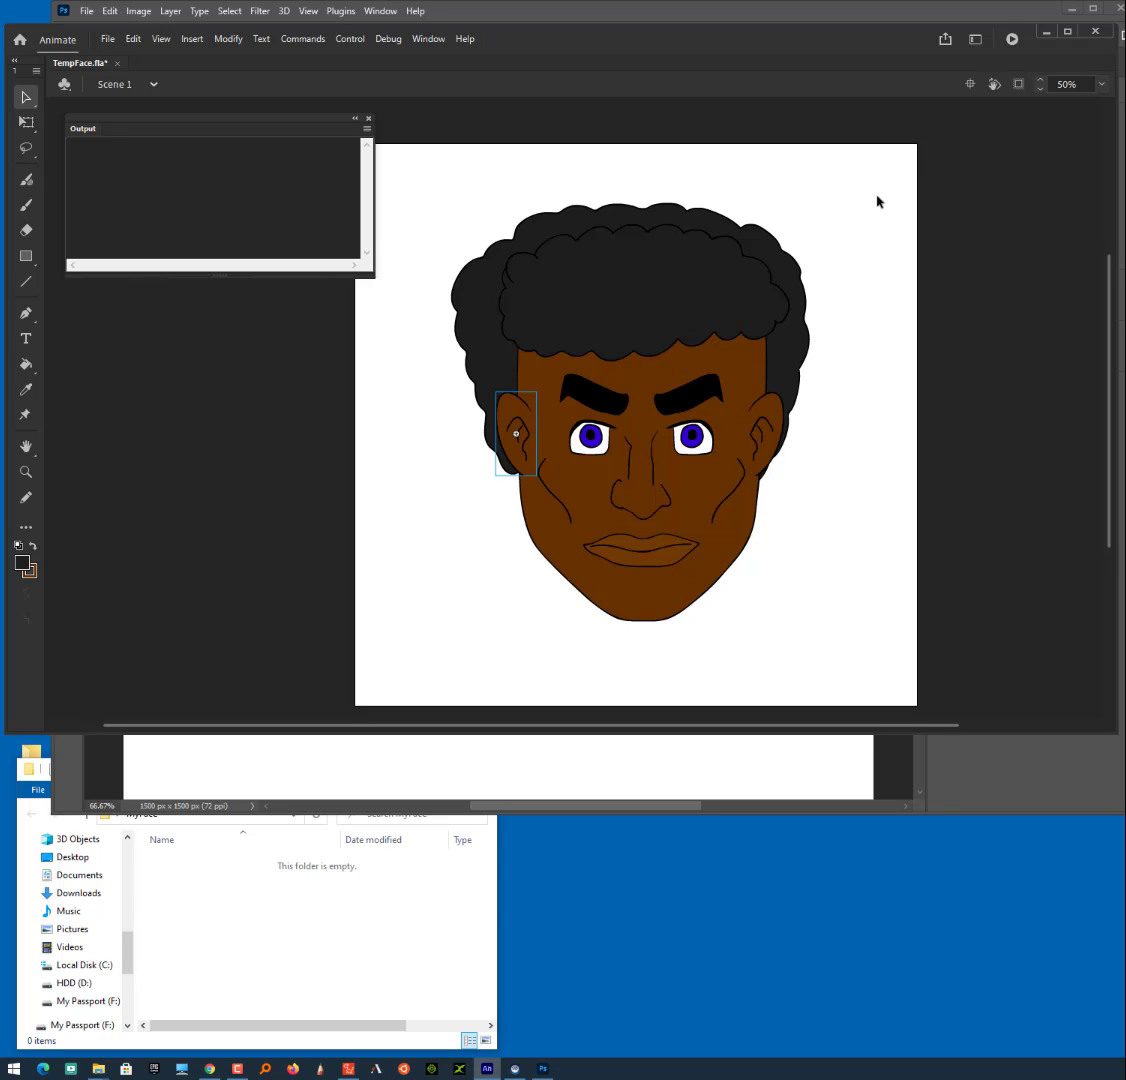
- Place a narrowed Timeline beside the face and distribute all the face parts to separate layers
{"action": "left_click_drag", "start_coordinate": [1120, 410], "coordinate": [162, 505]}
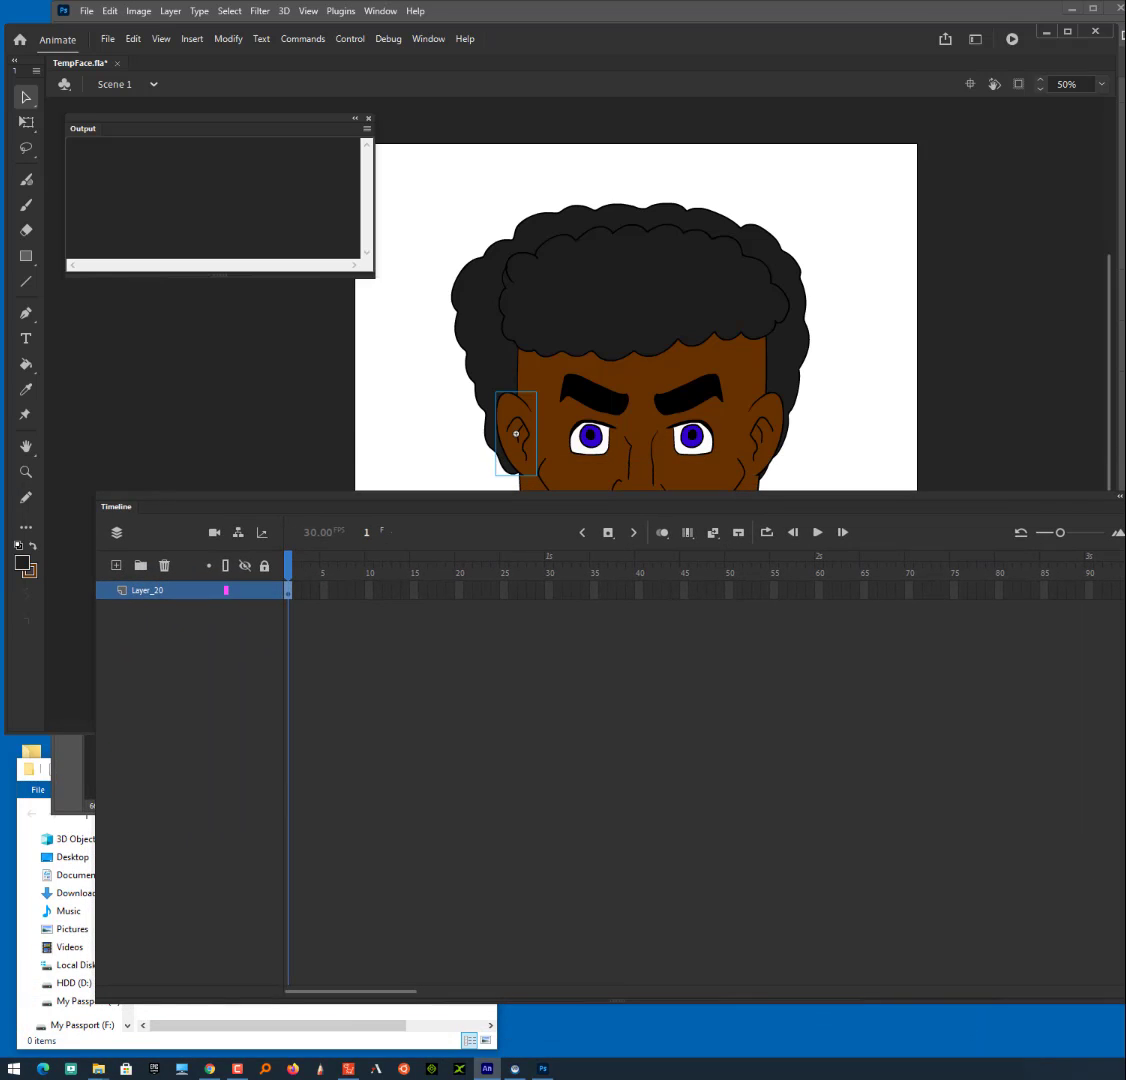
{"action": "left_click_drag", "start_coordinate": [1120, 998], "coordinate": [484, 874]}
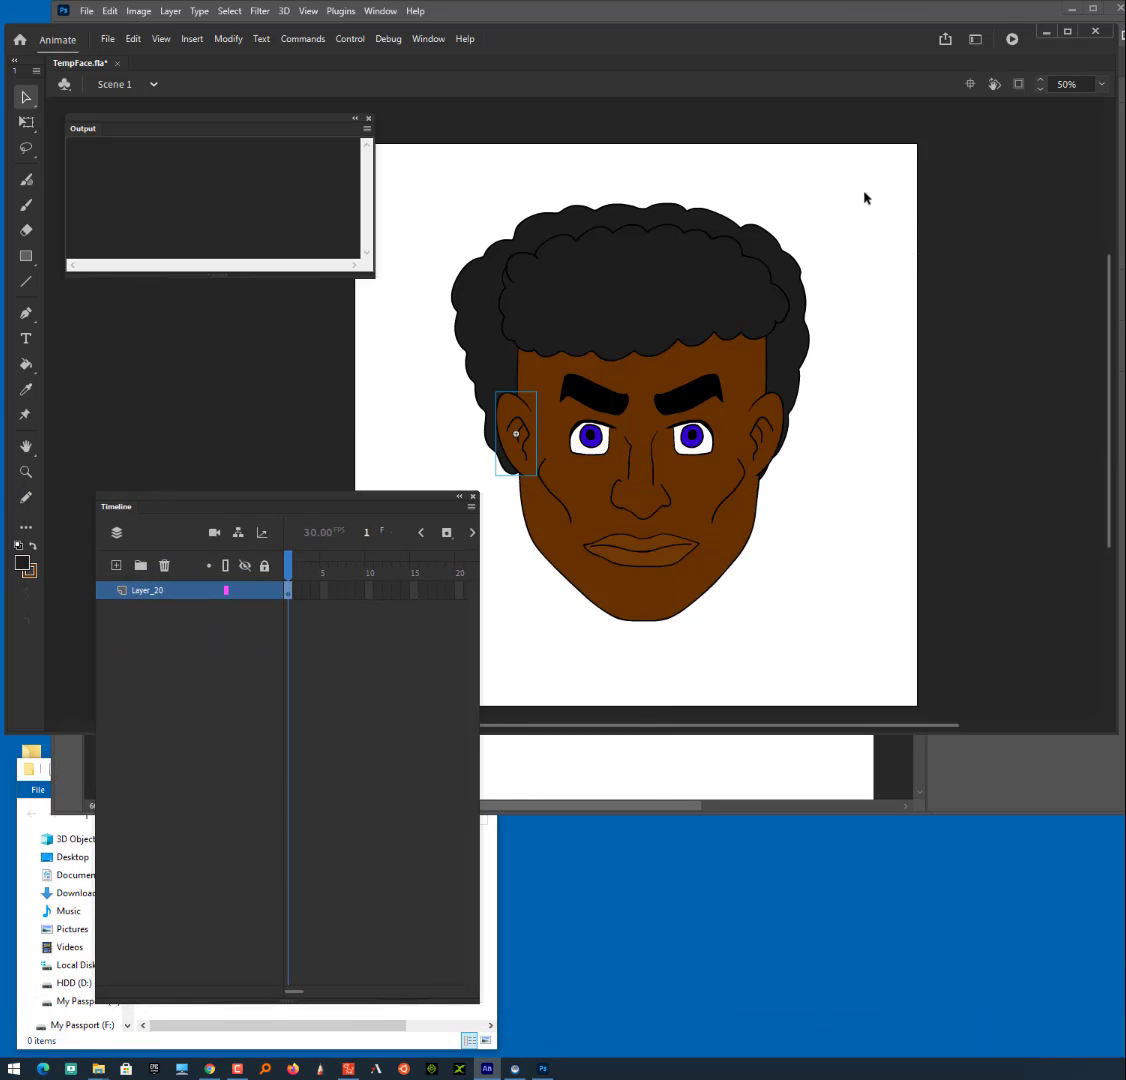
{"action": "left_click_drag", "start_coordinate": [866, 198], "coordinate": [430, 685]}
{"action": "right_click", "coordinate": [620, 457]}
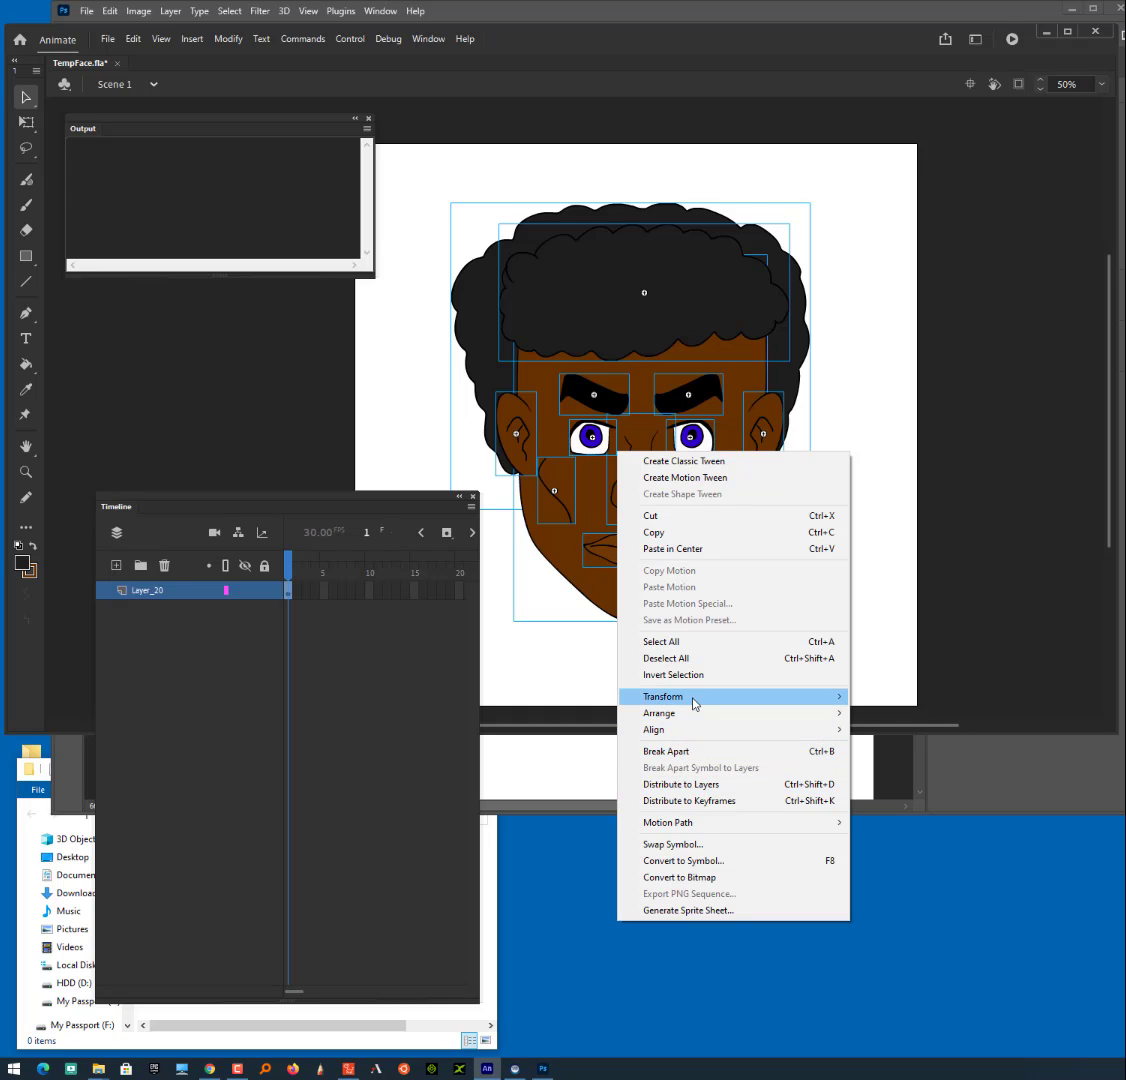
{"action": "mouse_move", "coordinate": [693, 713]}
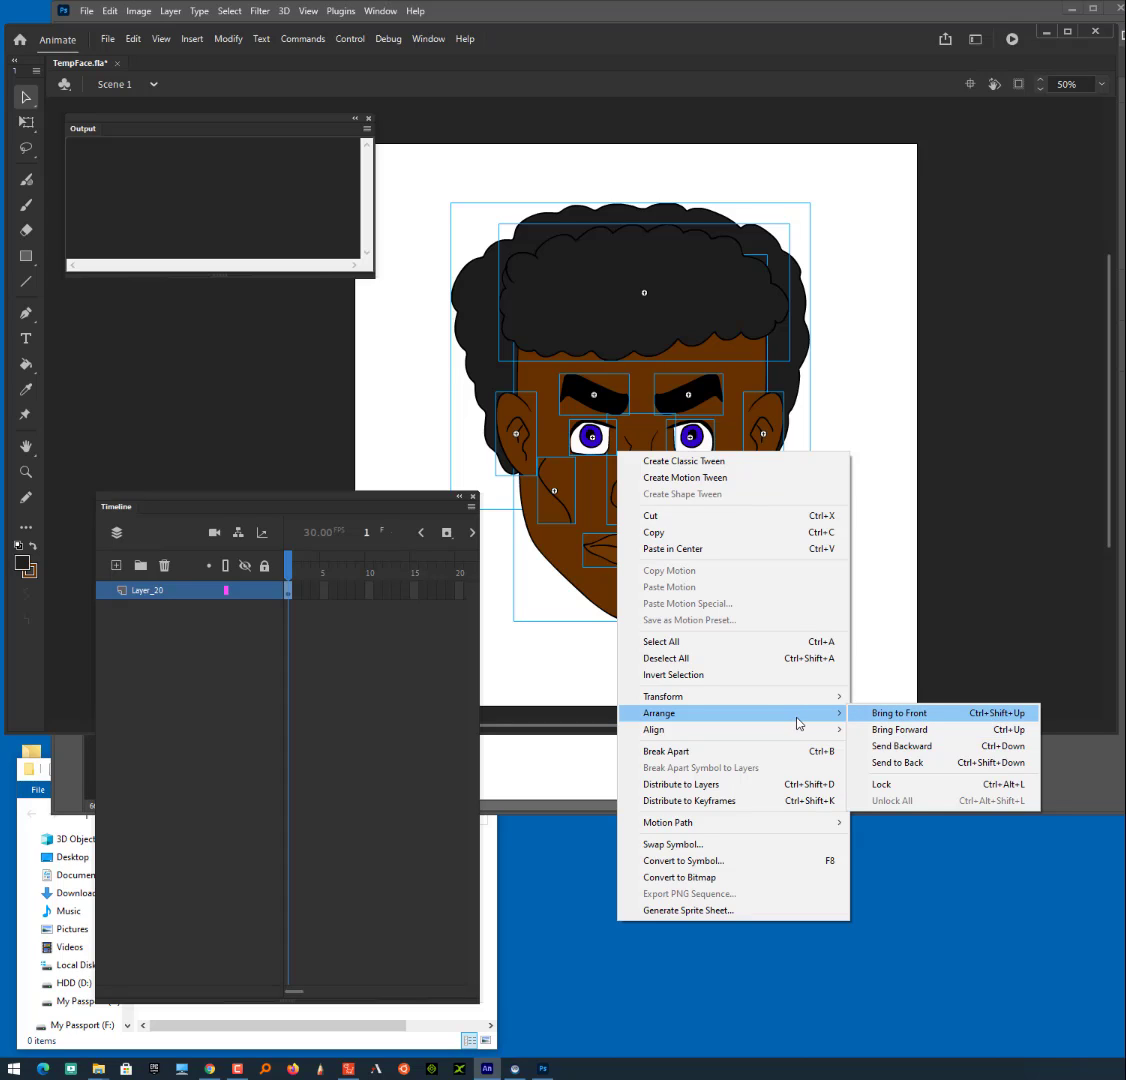
{"action": "left_click", "coordinate": [712, 789]}
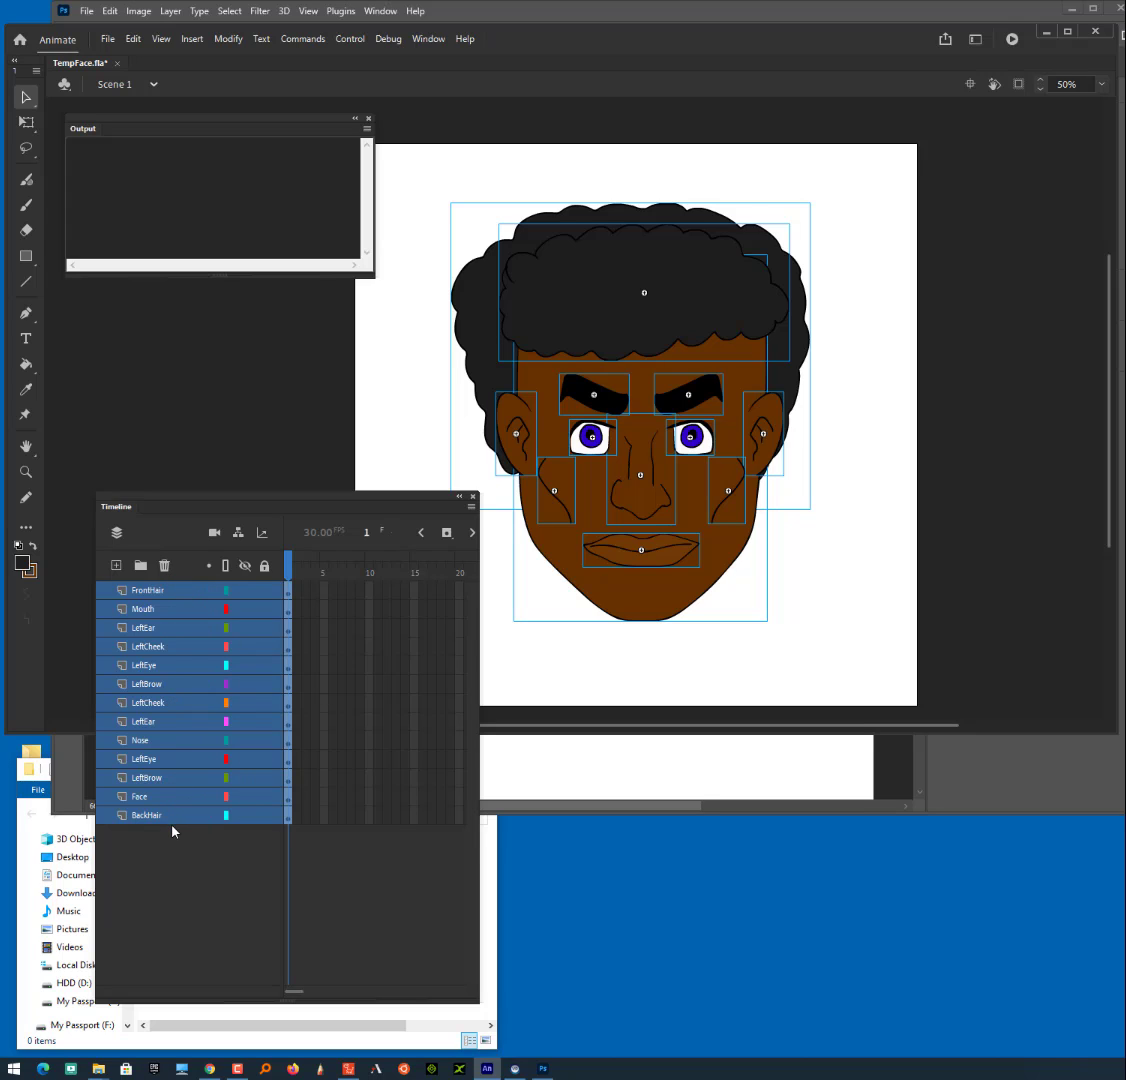
{"action": "left_click", "coordinate": [186, 890]}
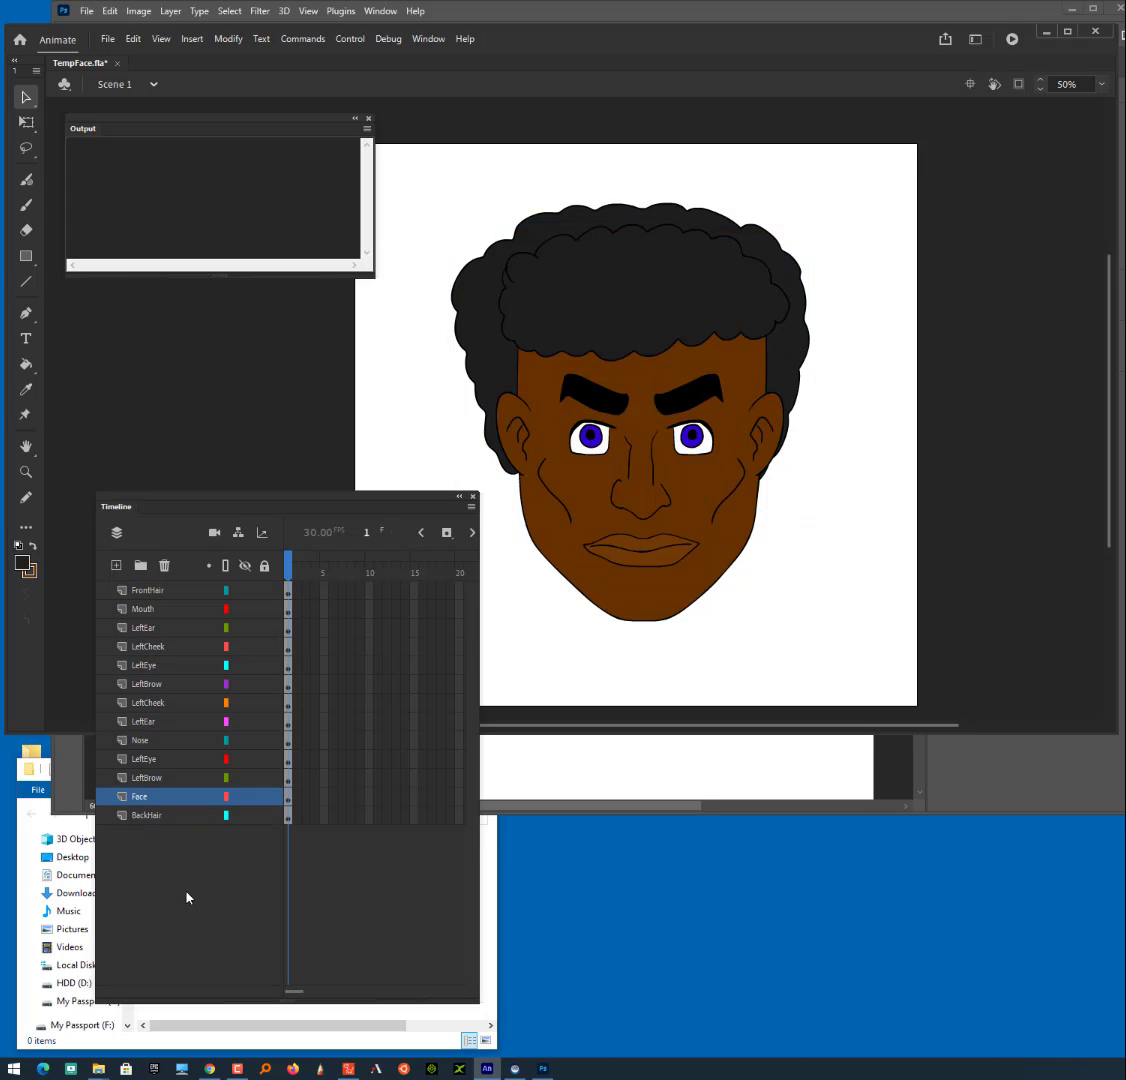
- Rename the upper of the two LeftEar layers to RightEar
{"action": "left_click", "coordinate": [144, 629]}
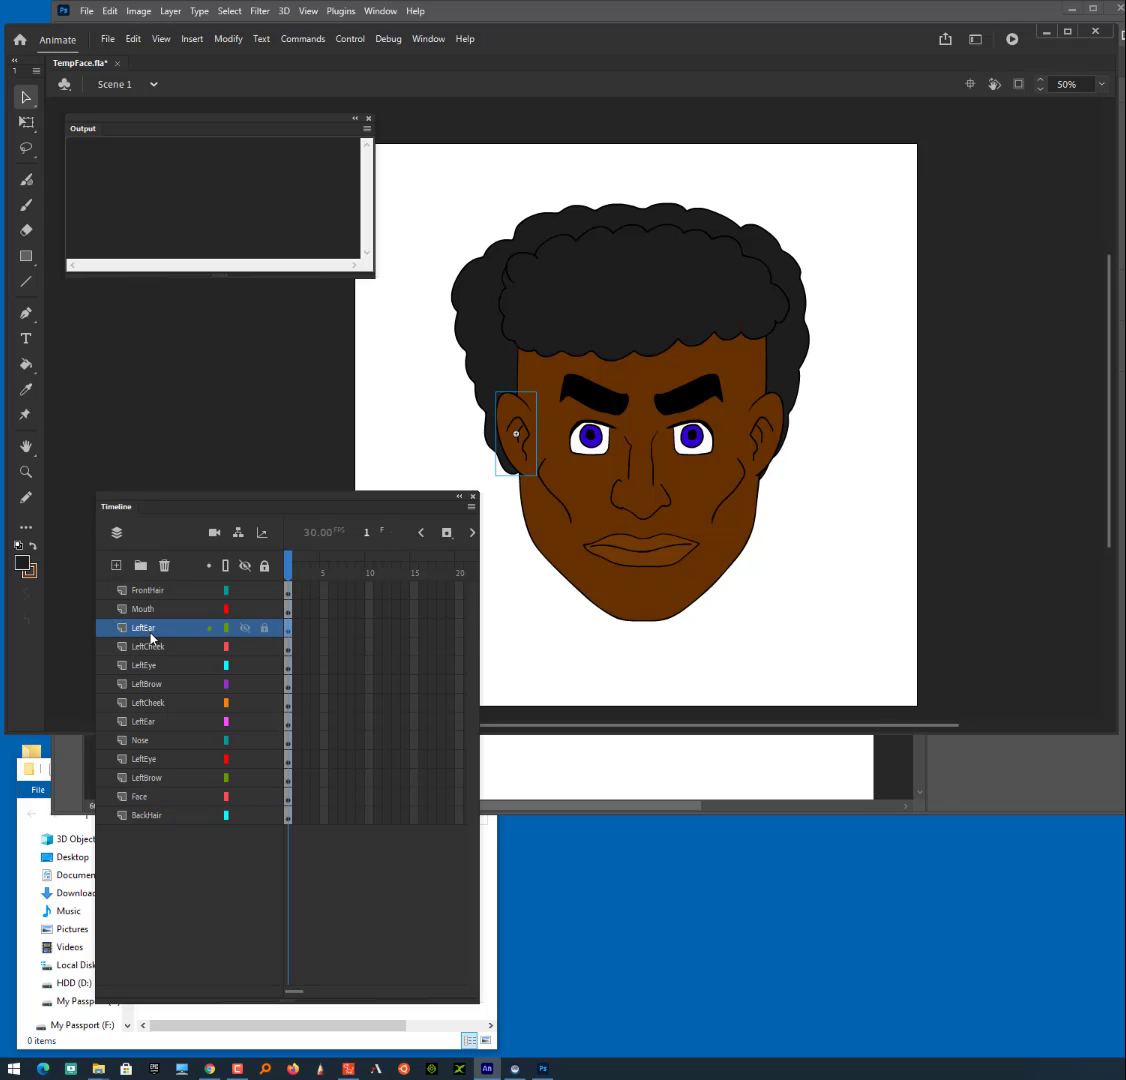
{"action": "double_click", "coordinate": [143, 628]}
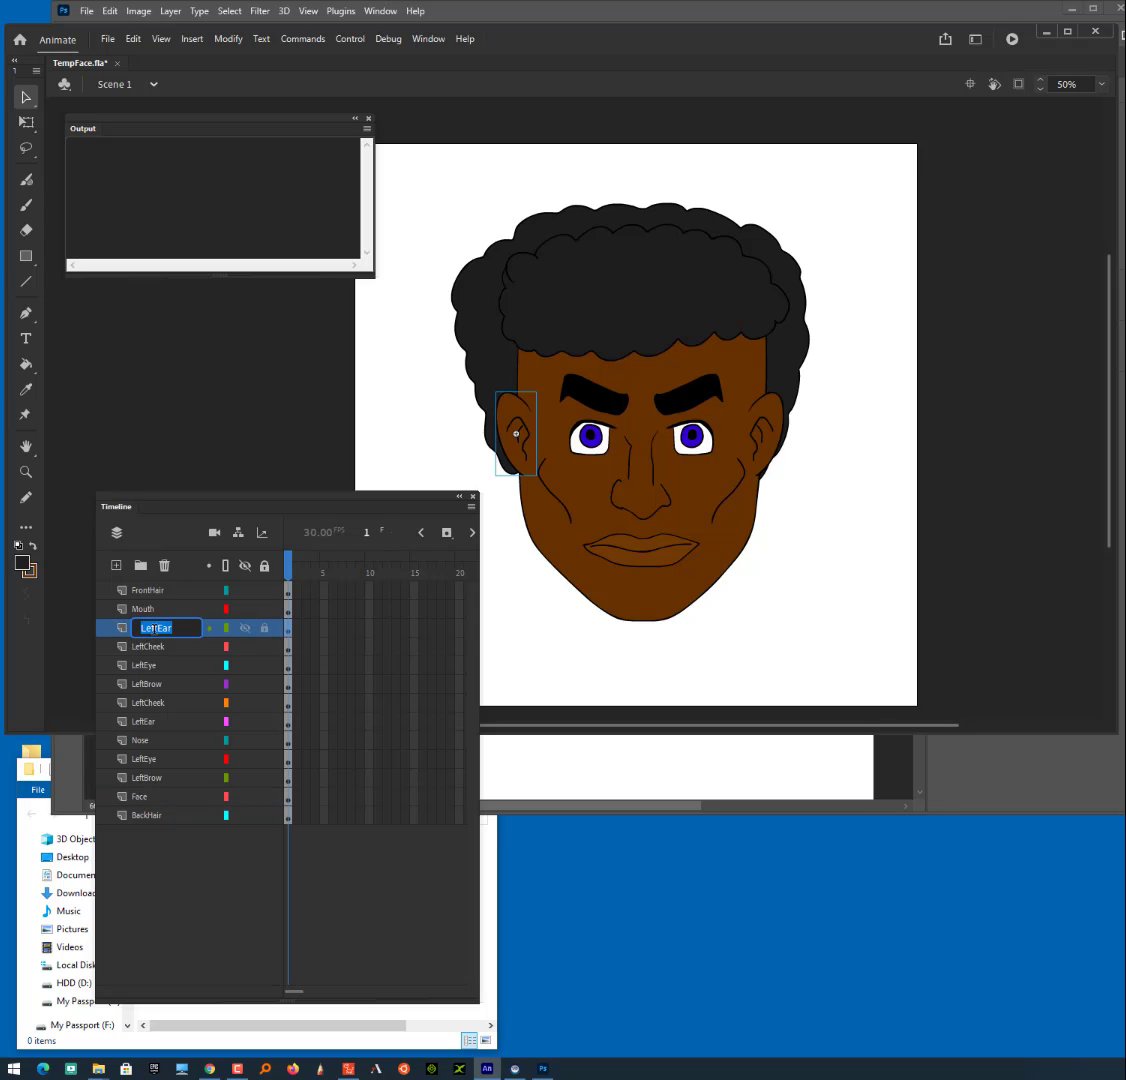
{"action": "left_click", "coordinate": [156, 628]}
{"action": "left_click_drag", "start_coordinate": [156, 628], "coordinate": [140, 628]}
{"action": "type", "text": "Right"}
- Rename the upper of the two LeftCheek layers to RightCheek
{"action": "left_click", "coordinate": [148, 647]}
{"action": "double_click", "coordinate": [148, 647]}
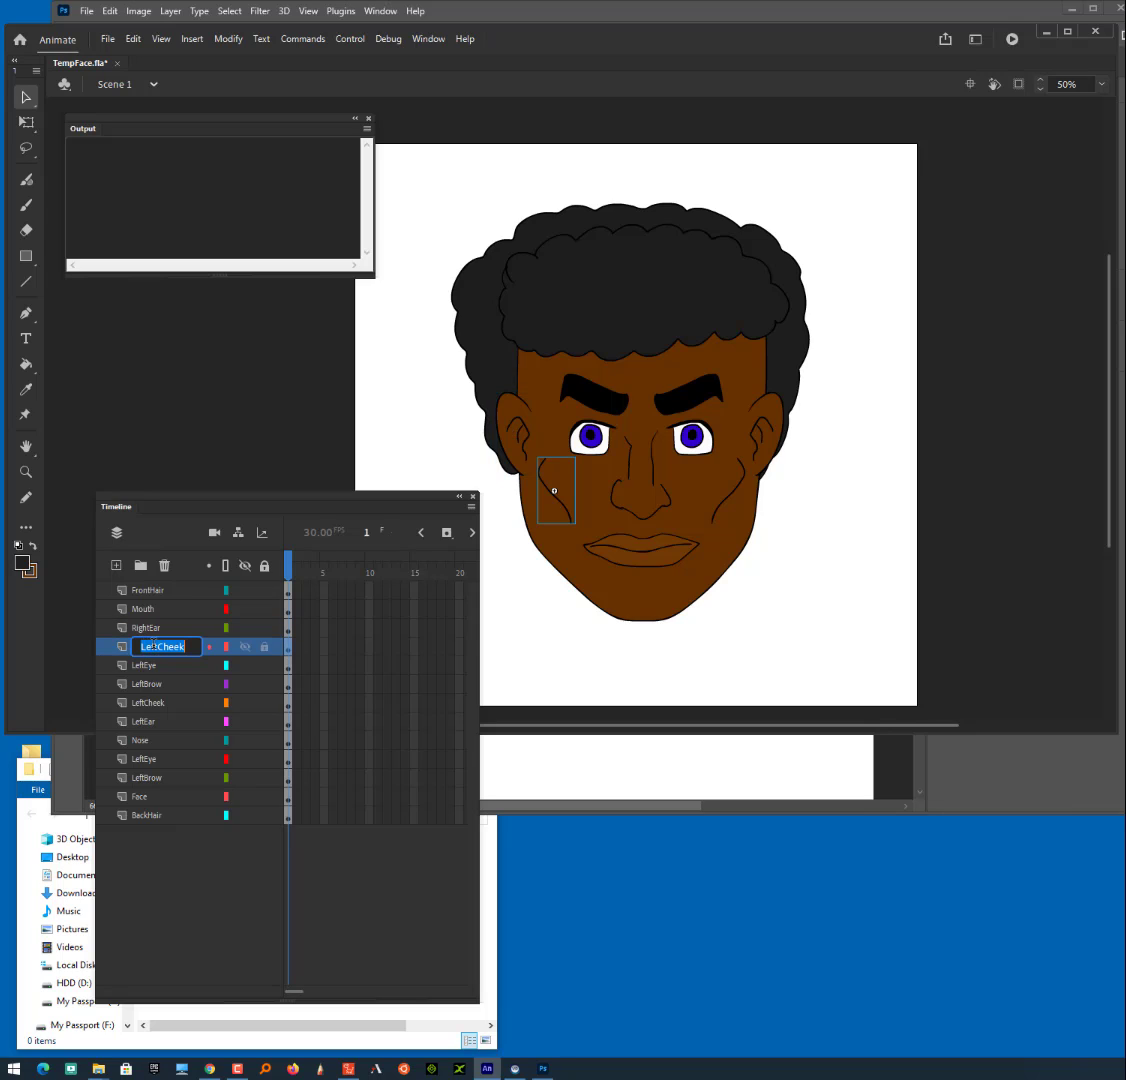
{"action": "left_click_drag", "start_coordinate": [157, 647], "coordinate": [133, 647]}
{"action": "type", "text": "Right"}
- Rename the upper of the two LeftEye layers to RightEye
{"action": "left_click", "coordinate": [150, 666]}
{"action": "double_click", "coordinate": [150, 666]}
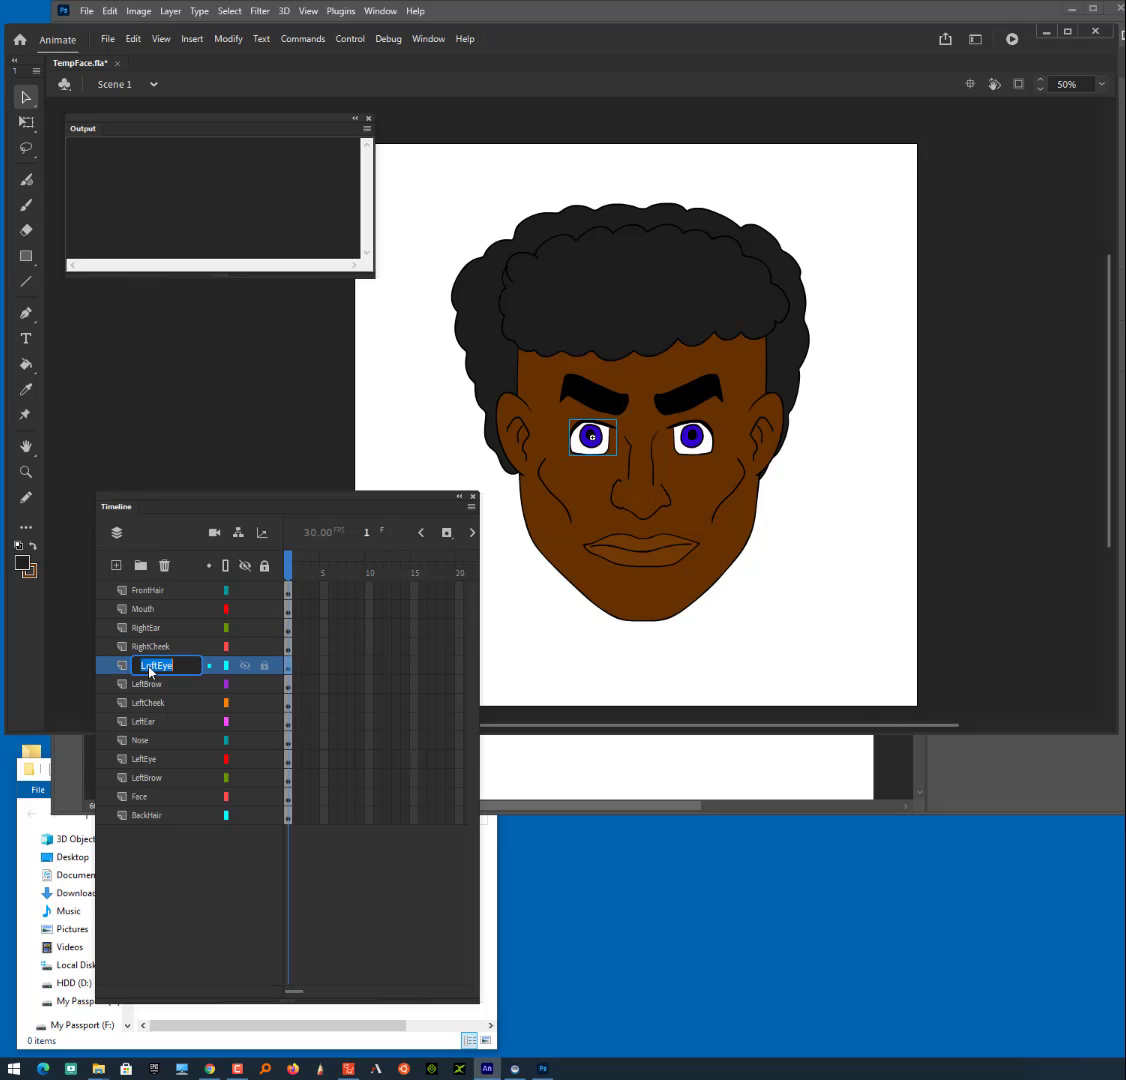
{"action": "left_click_drag", "start_coordinate": [157, 666], "coordinate": [139, 665]}
{"action": "type", "text": "Right"}
- Rename the upper of the two LeftBrow layers to RightBrow
{"action": "left_click", "coordinate": [143, 686]}
{"action": "double_click", "coordinate": [144, 684]}
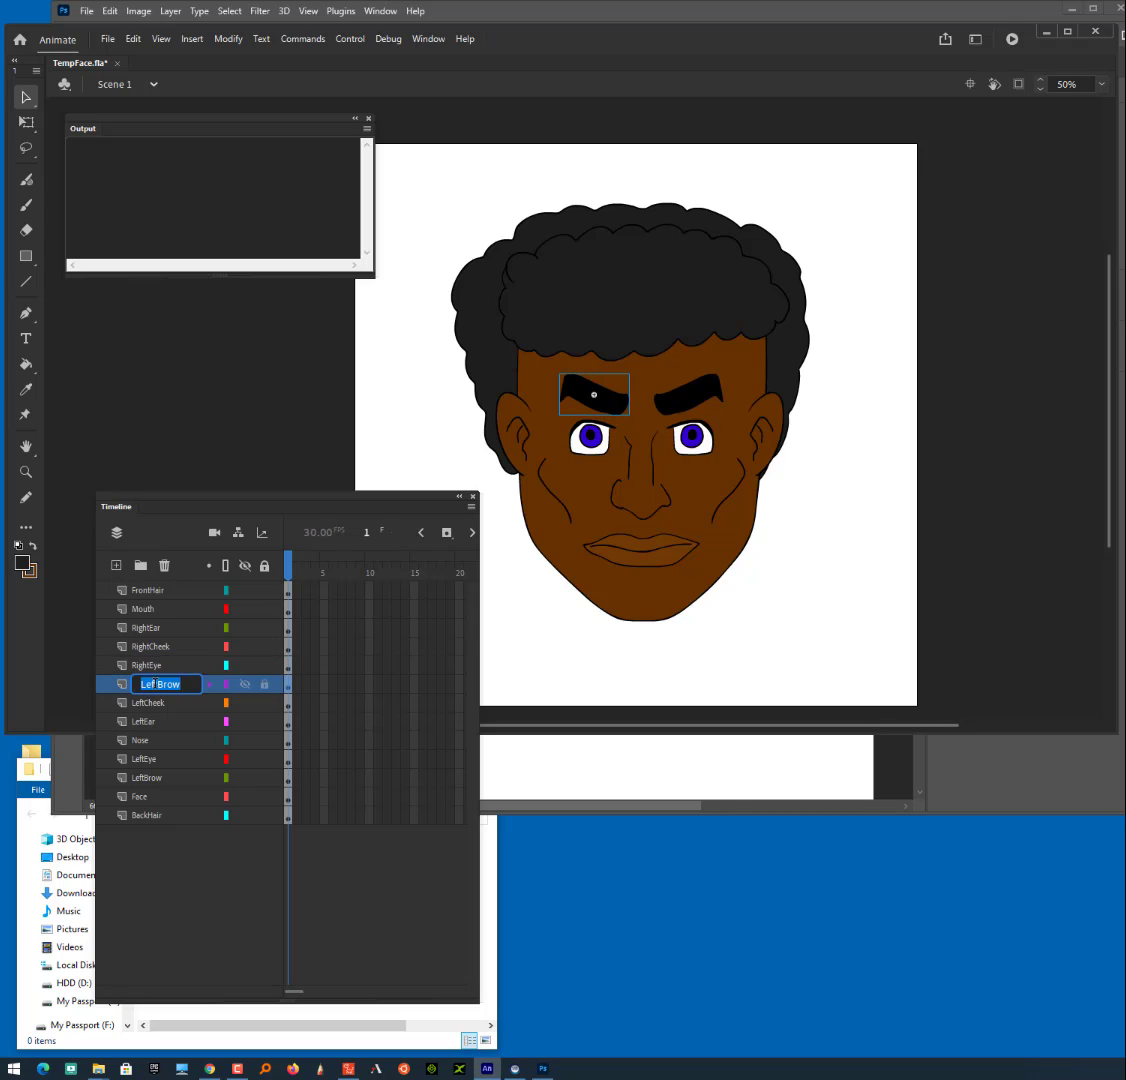
{"action": "left_click_drag", "start_coordinate": [157, 684], "coordinate": [137, 678]}
{"action": "left_click", "coordinate": [145, 705]}
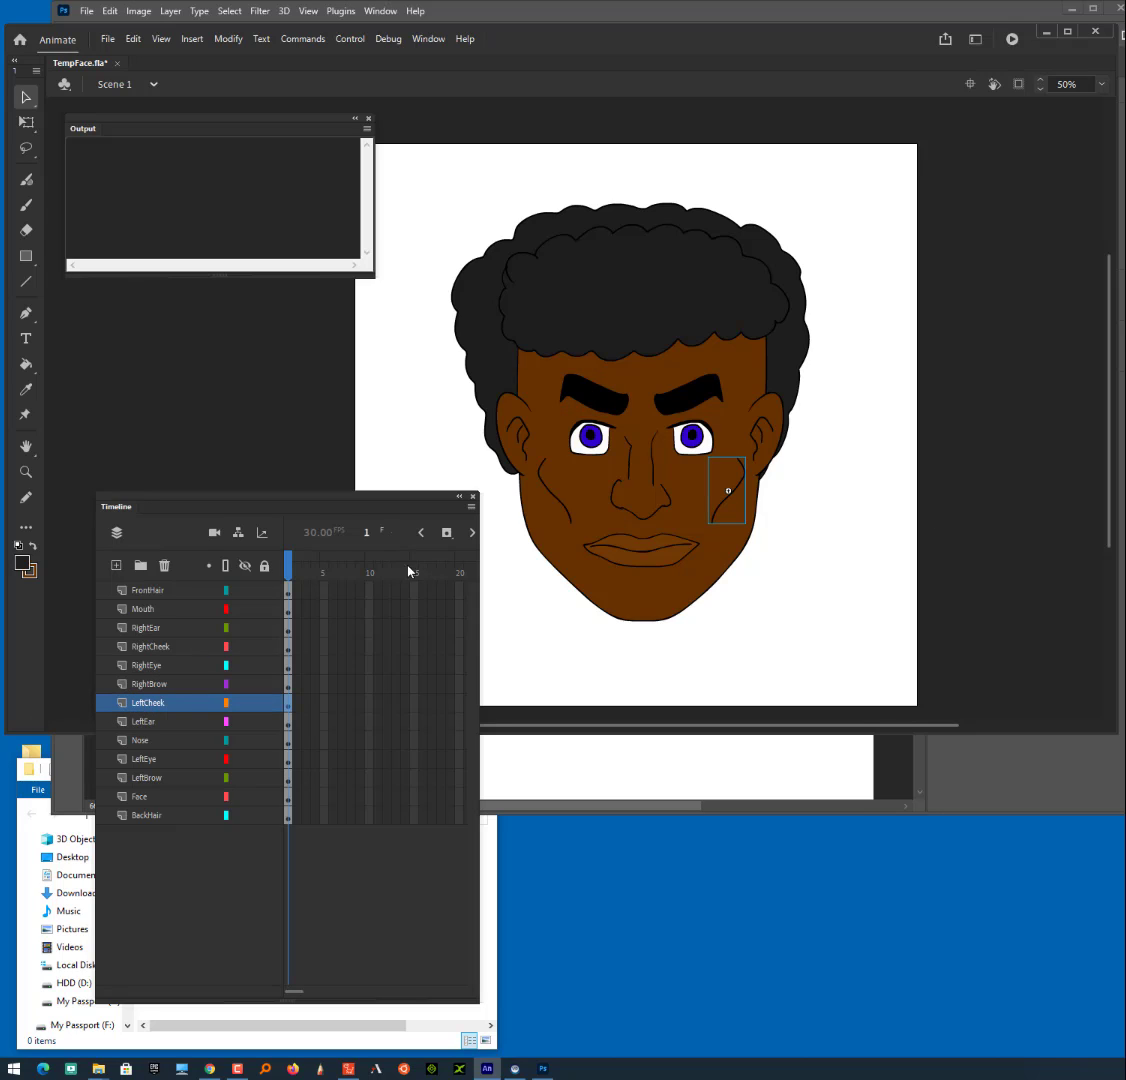
- Check which face part each layer from RightBrow up to FrontHair contains by selecting them one after another
{"action": "left_click", "coordinate": [153, 686]}
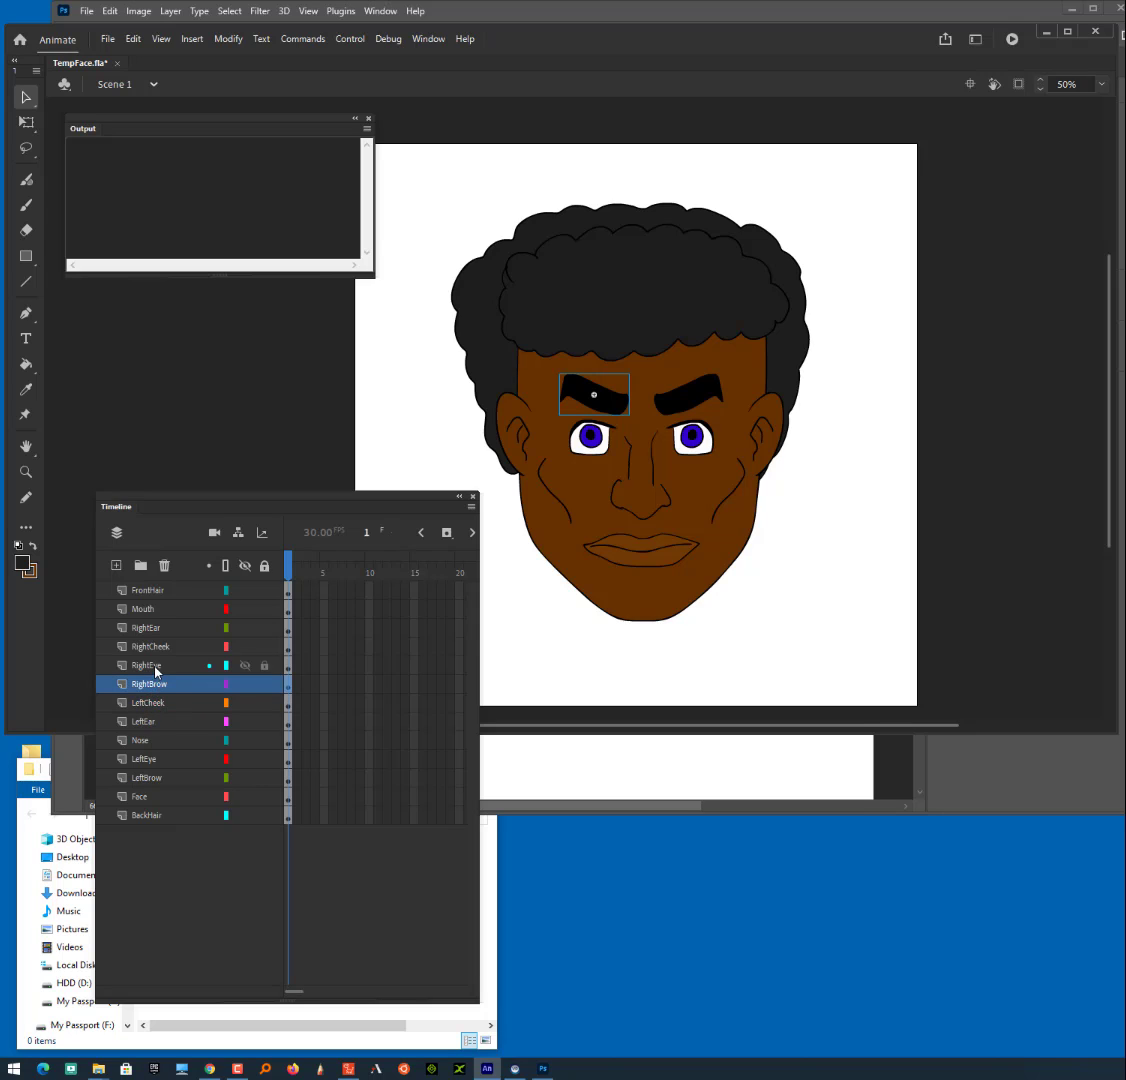
{"action": "left_click", "coordinate": [156, 666]}
{"action": "left_click", "coordinate": [155, 647]}
{"action": "left_click", "coordinate": [151, 628]}
{"action": "left_click", "coordinate": [152, 608]}
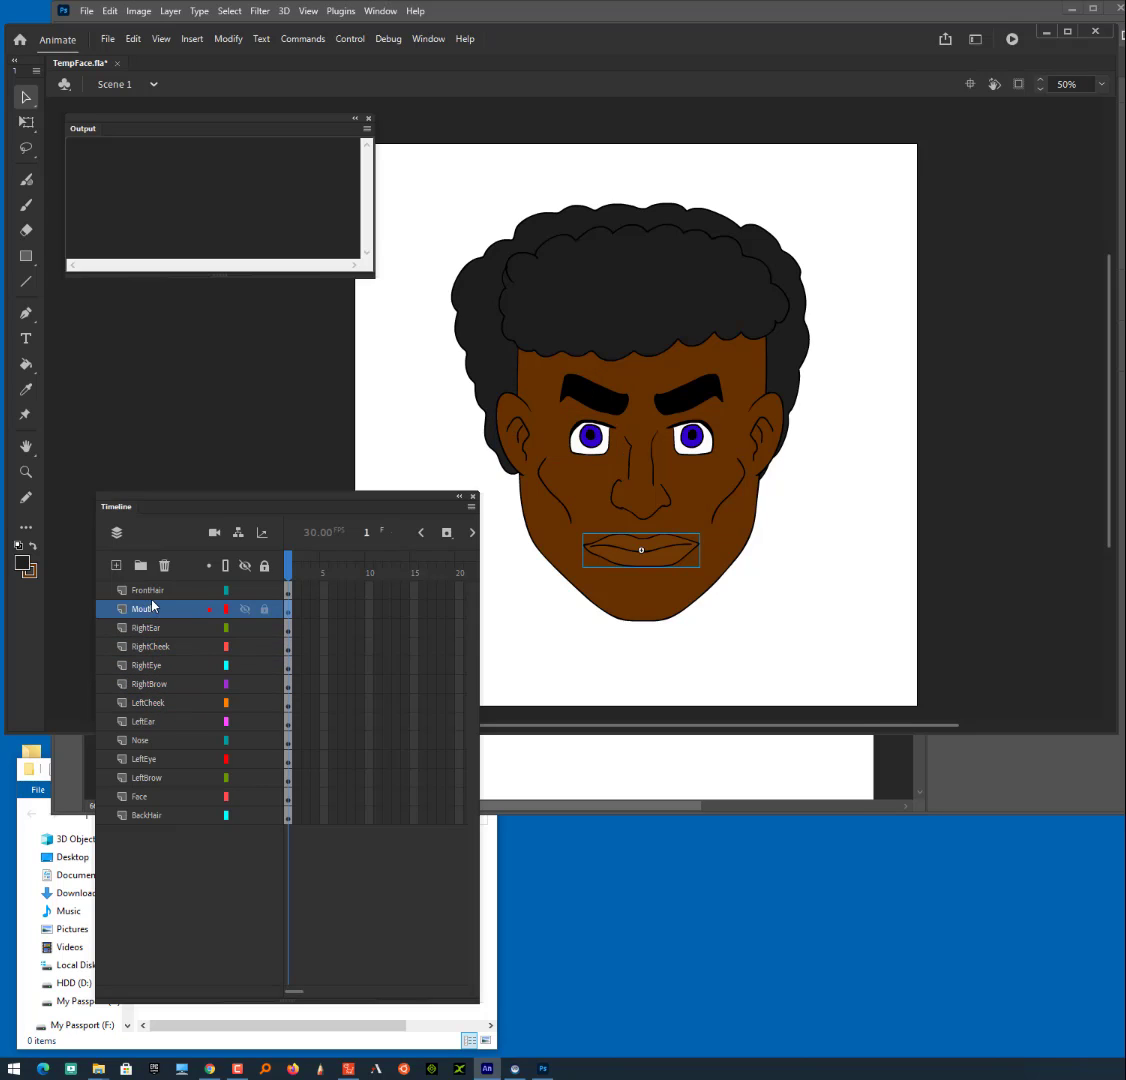
{"action": "left_click", "coordinate": [150, 591]}
{"action": "left_click", "coordinate": [163, 870]}
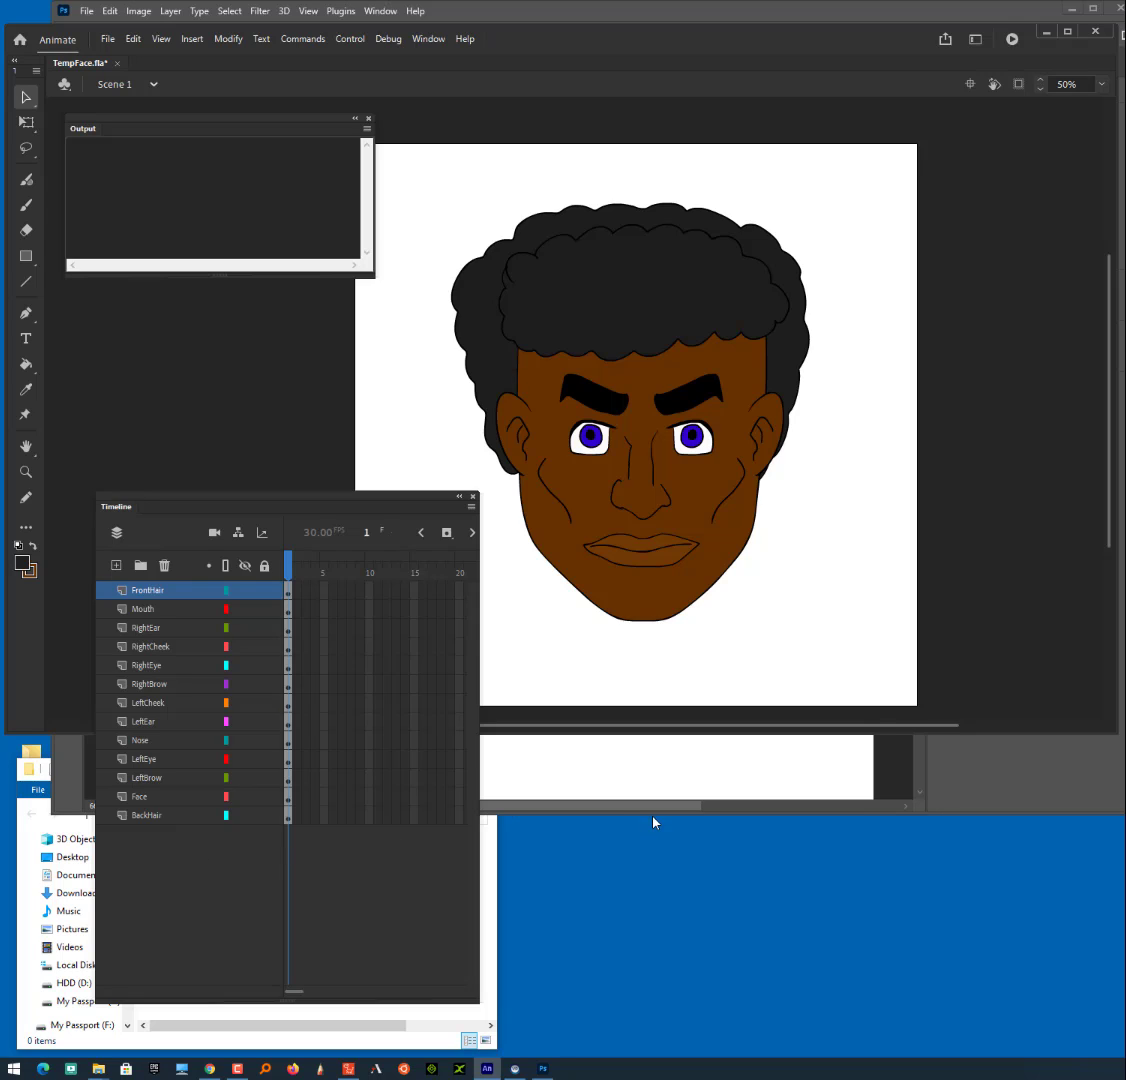
- Move the Timeline higher, switch to the MyFace folder in File Explorer and place its window just below the layer list
{"action": "left_click_drag", "start_coordinate": [355, 500], "coordinate": [391, 401]}
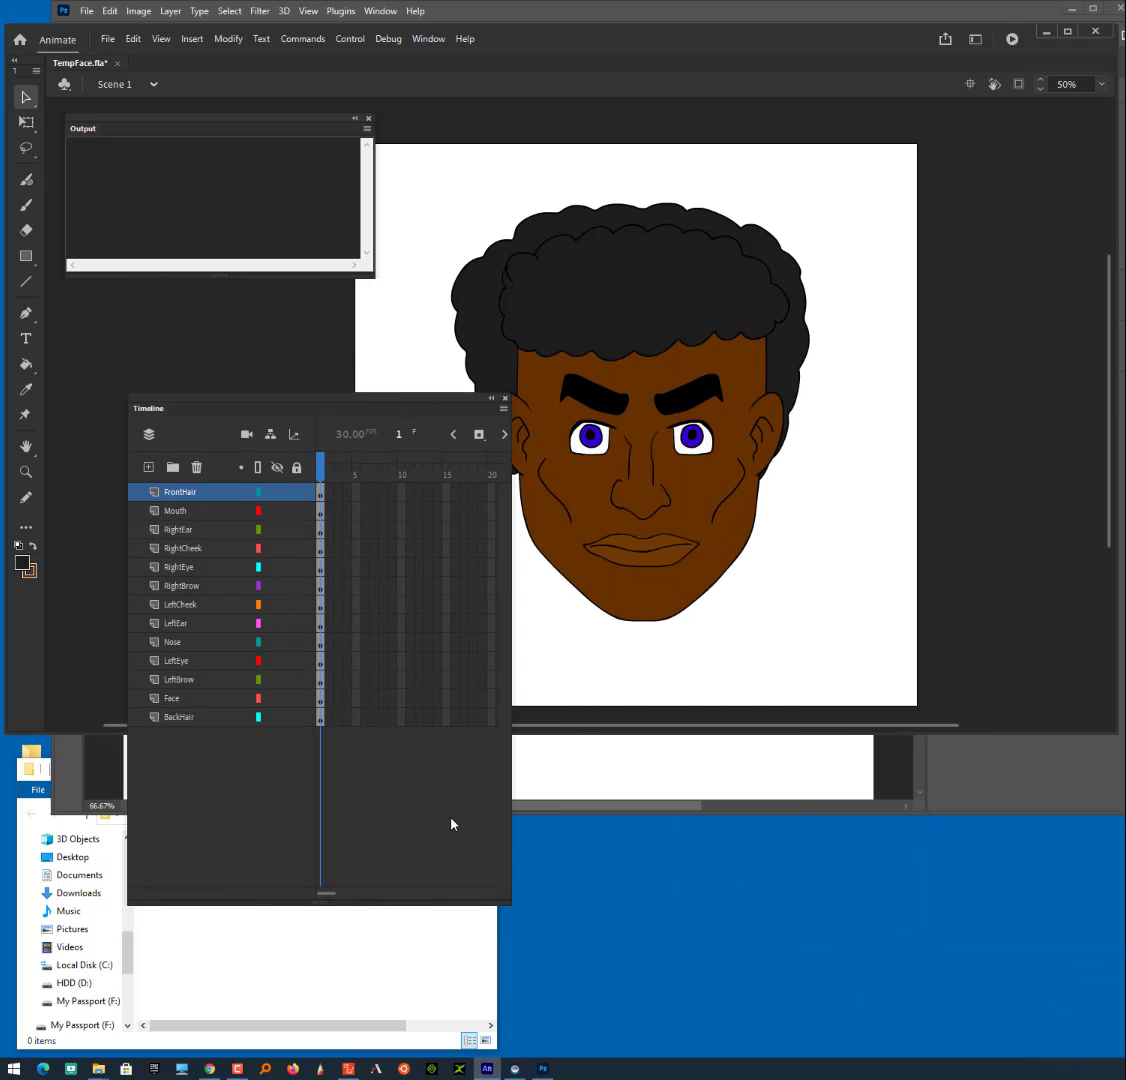
{"action": "left_click", "coordinate": [338, 965]}
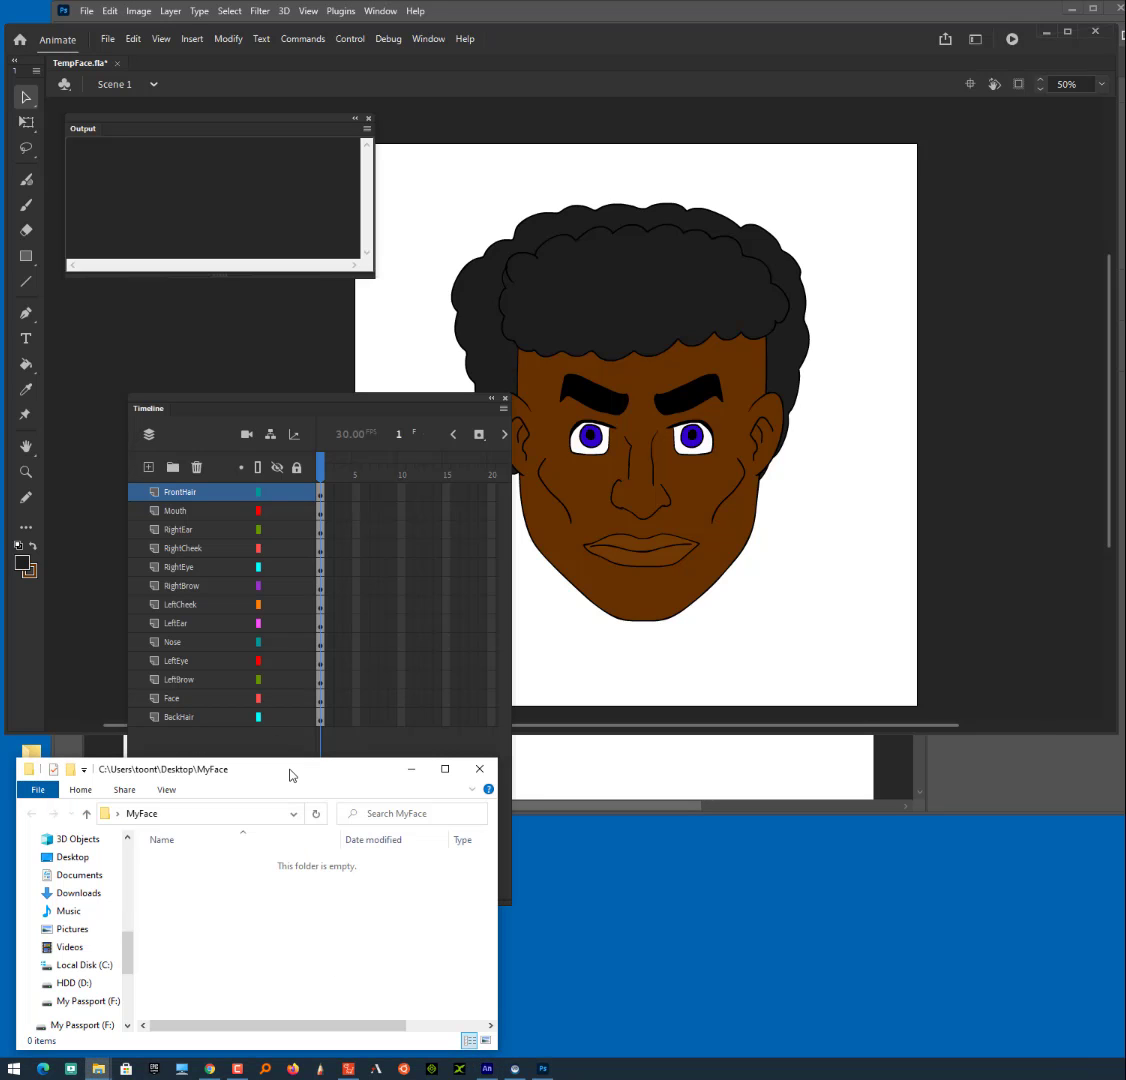
{"action": "left_click_drag", "start_coordinate": [291, 774], "coordinate": [313, 763]}
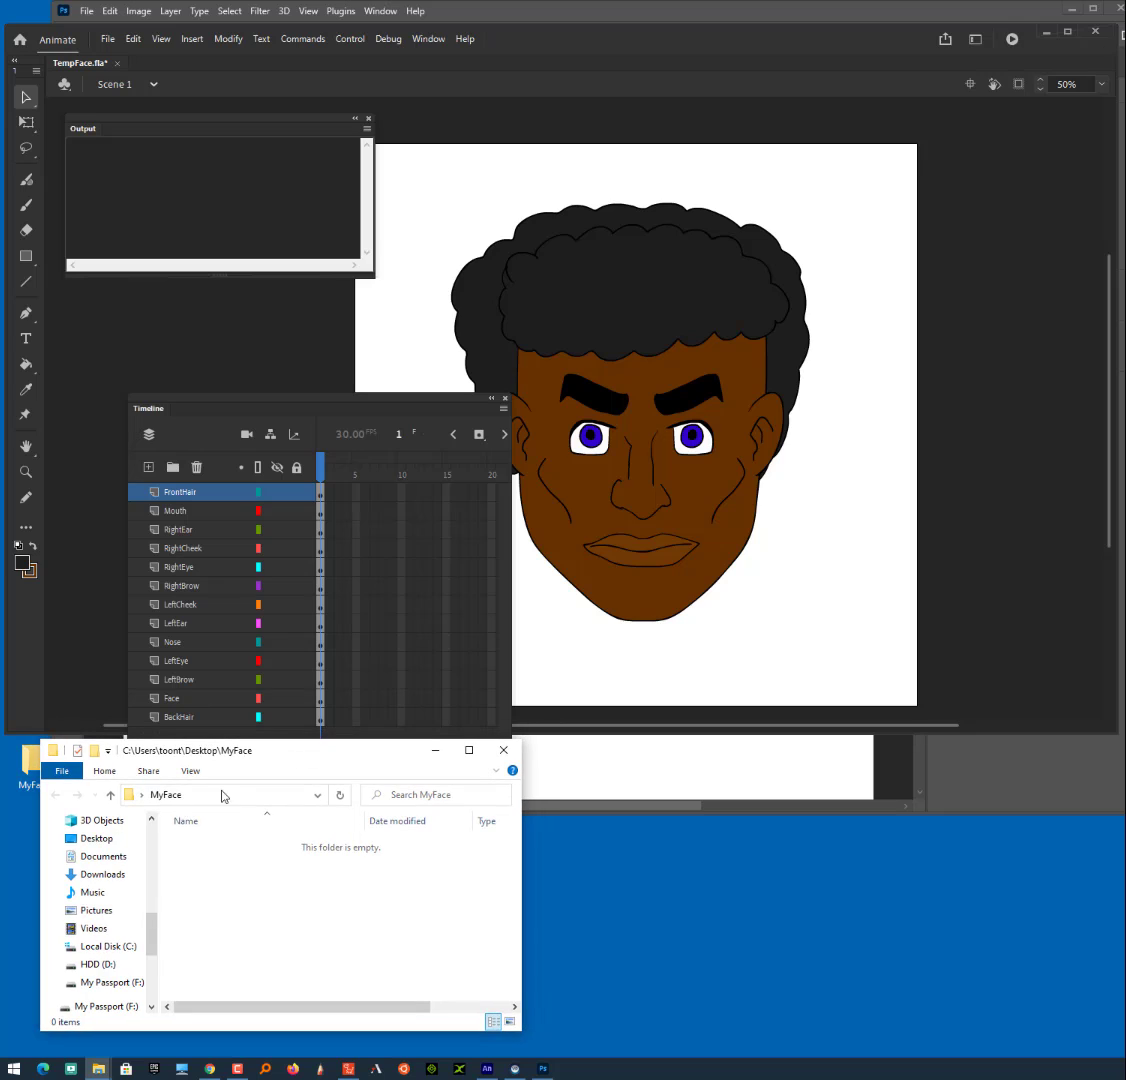
{"action": "mouse_move", "coordinate": [1124, 130]}
{"action": "left_mouse_down"}
{"action": "mouse_move", "coordinate": [757, 208]}
{"action": "mouse_move", "coordinate": [761, 246]}
{"action": "mouse_move", "coordinate": [812, 251]}
{"action": "mouse_move", "coordinate": [1125, 130]}
{"action": "left_mouse_up"}
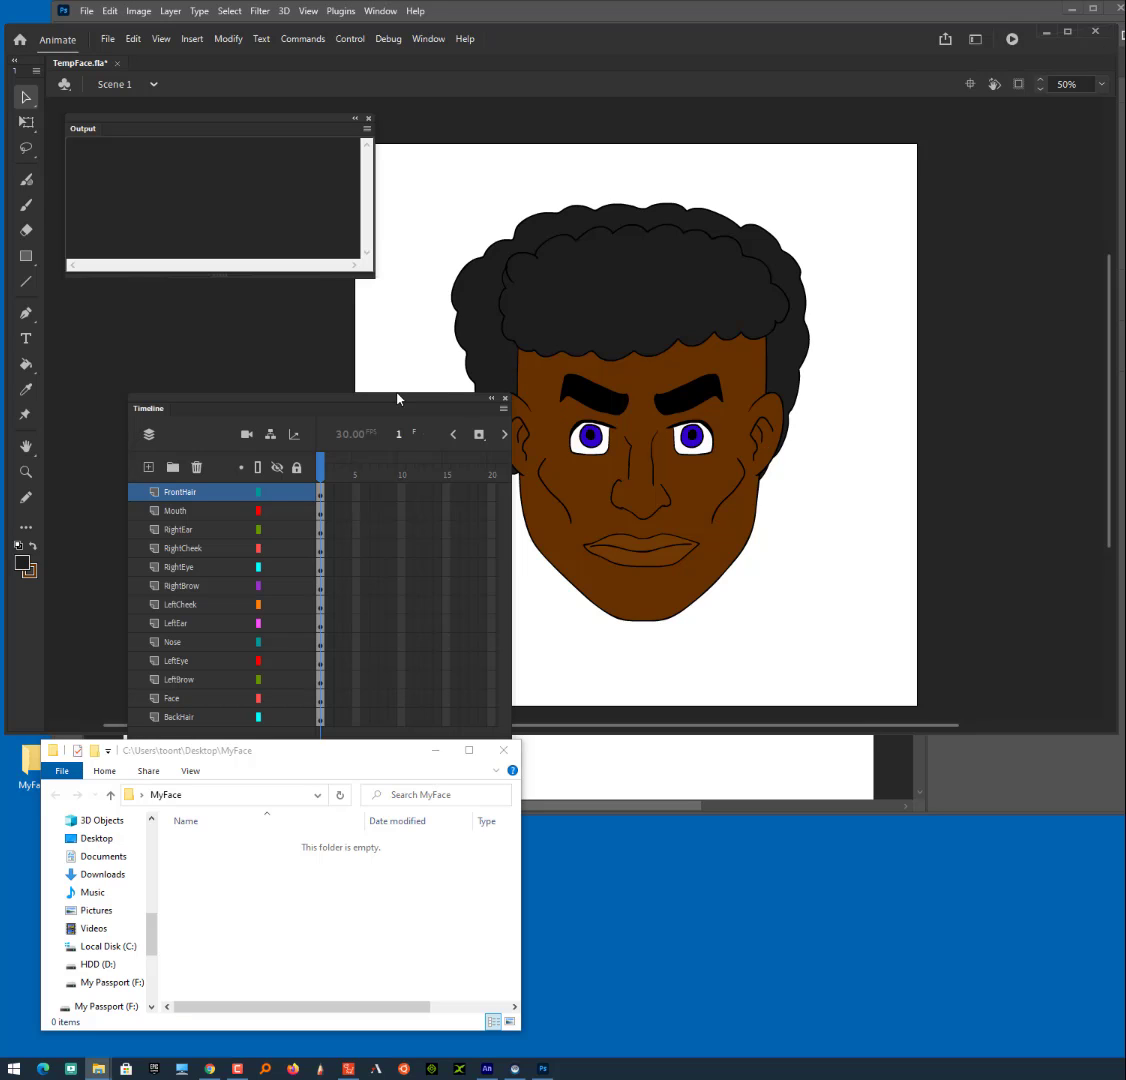
- Move and shorten the Timeline to uncover the MyFace window, and export every layer as SVG into the Desktop's MyFace folder
{"action": "left_click_drag", "start_coordinate": [396, 405], "coordinate": [334, 314]}
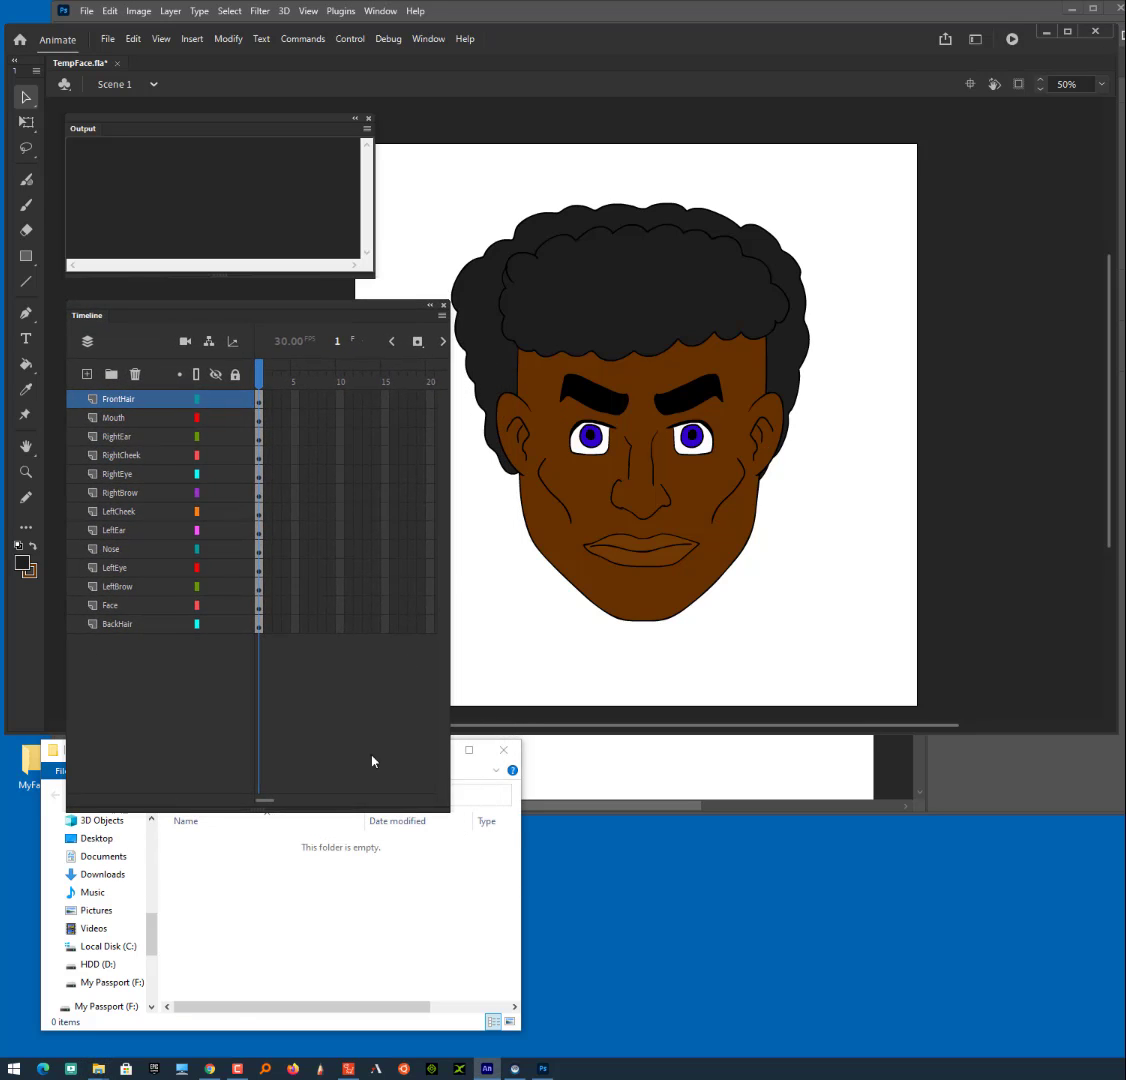
{"action": "left_click_drag", "start_coordinate": [310, 812], "coordinate": [324, 690]}
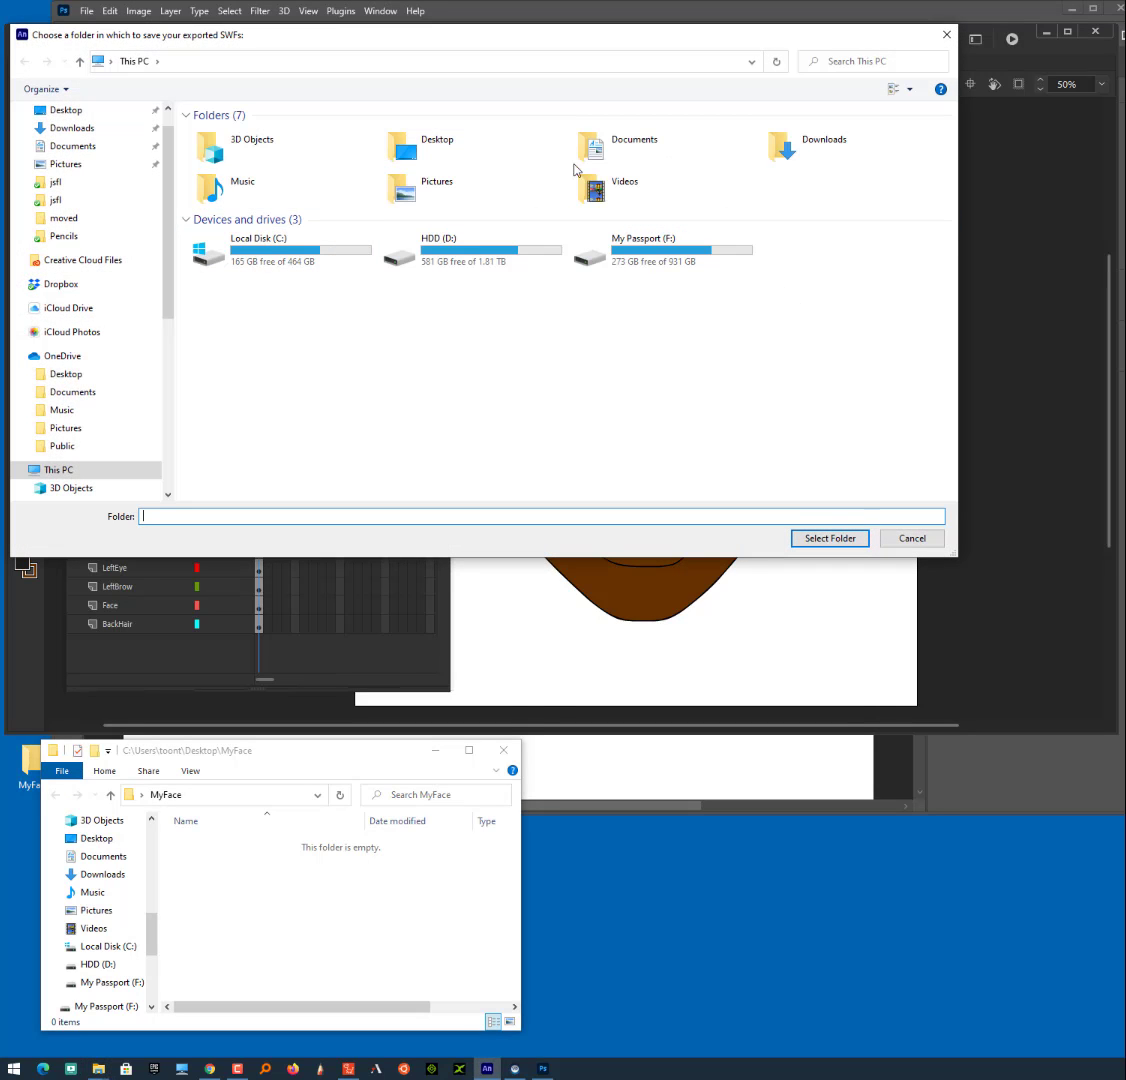
{"action": "double_click", "coordinate": [448, 151]}
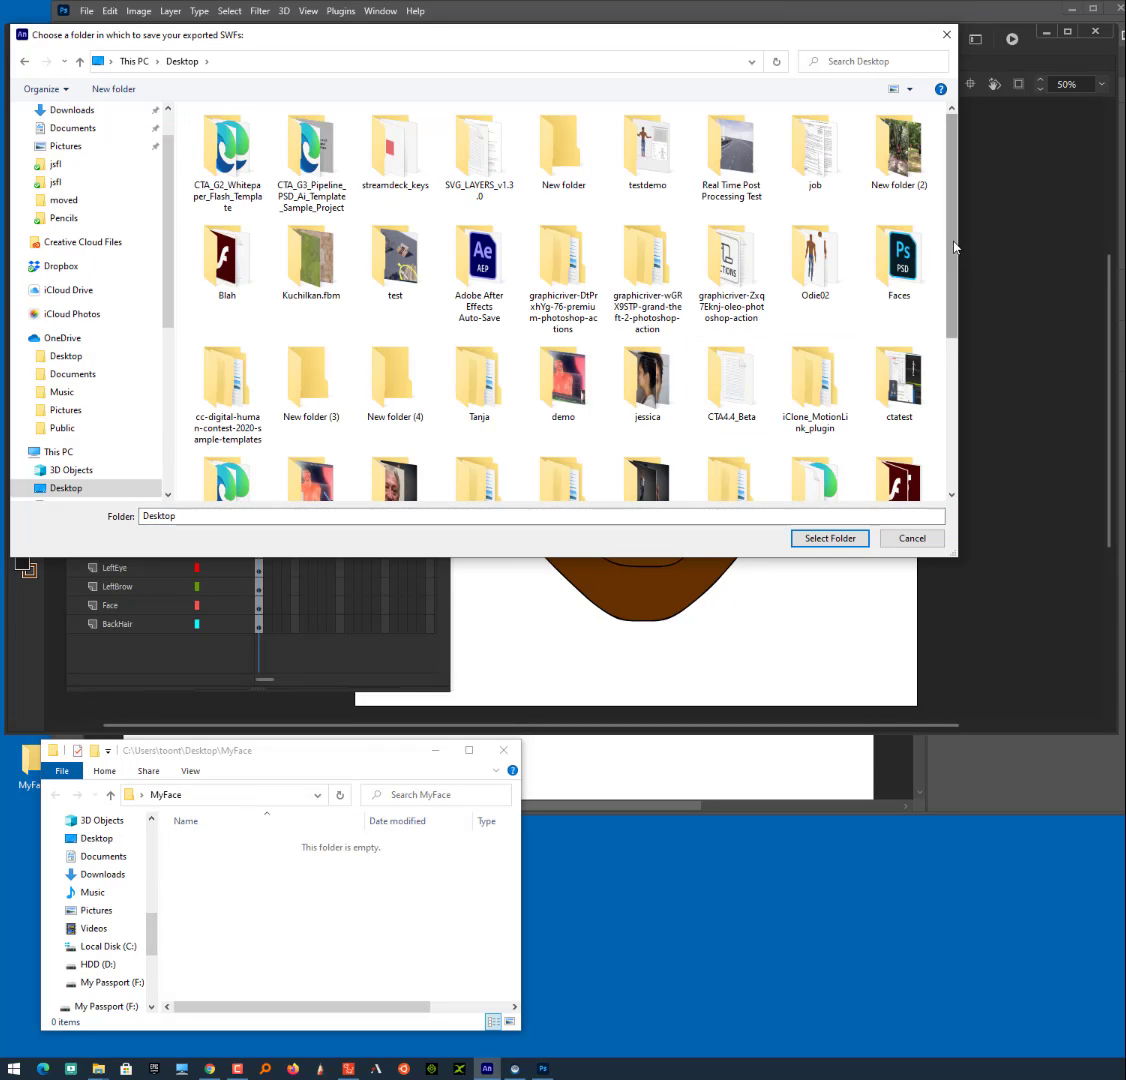
{"action": "left_click_drag", "start_coordinate": [955, 247], "coordinate": [965, 347]}
{"action": "double_click", "coordinate": [646, 383]}
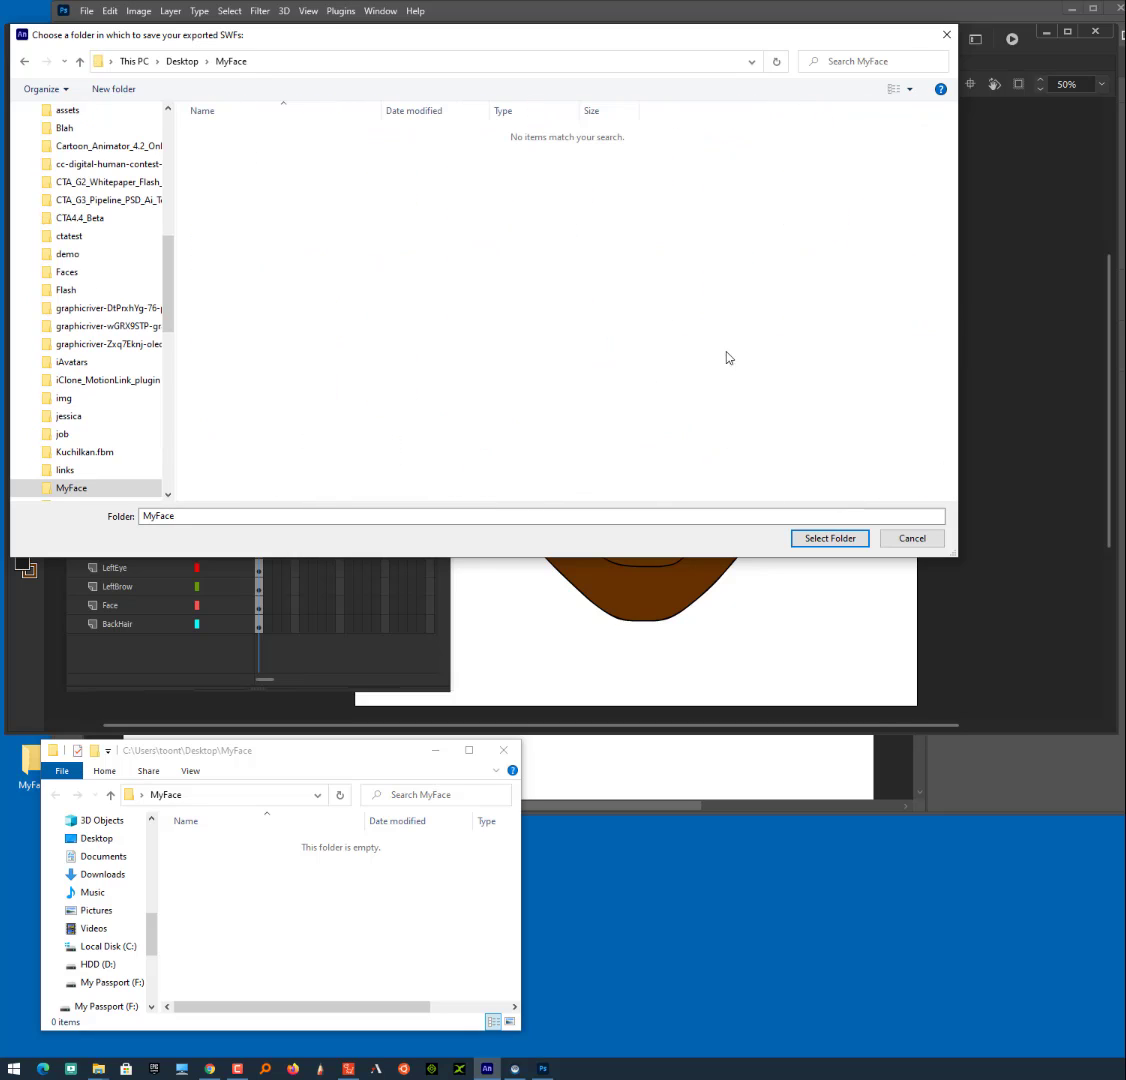
{"action": "left_click", "coordinate": [828, 540]}
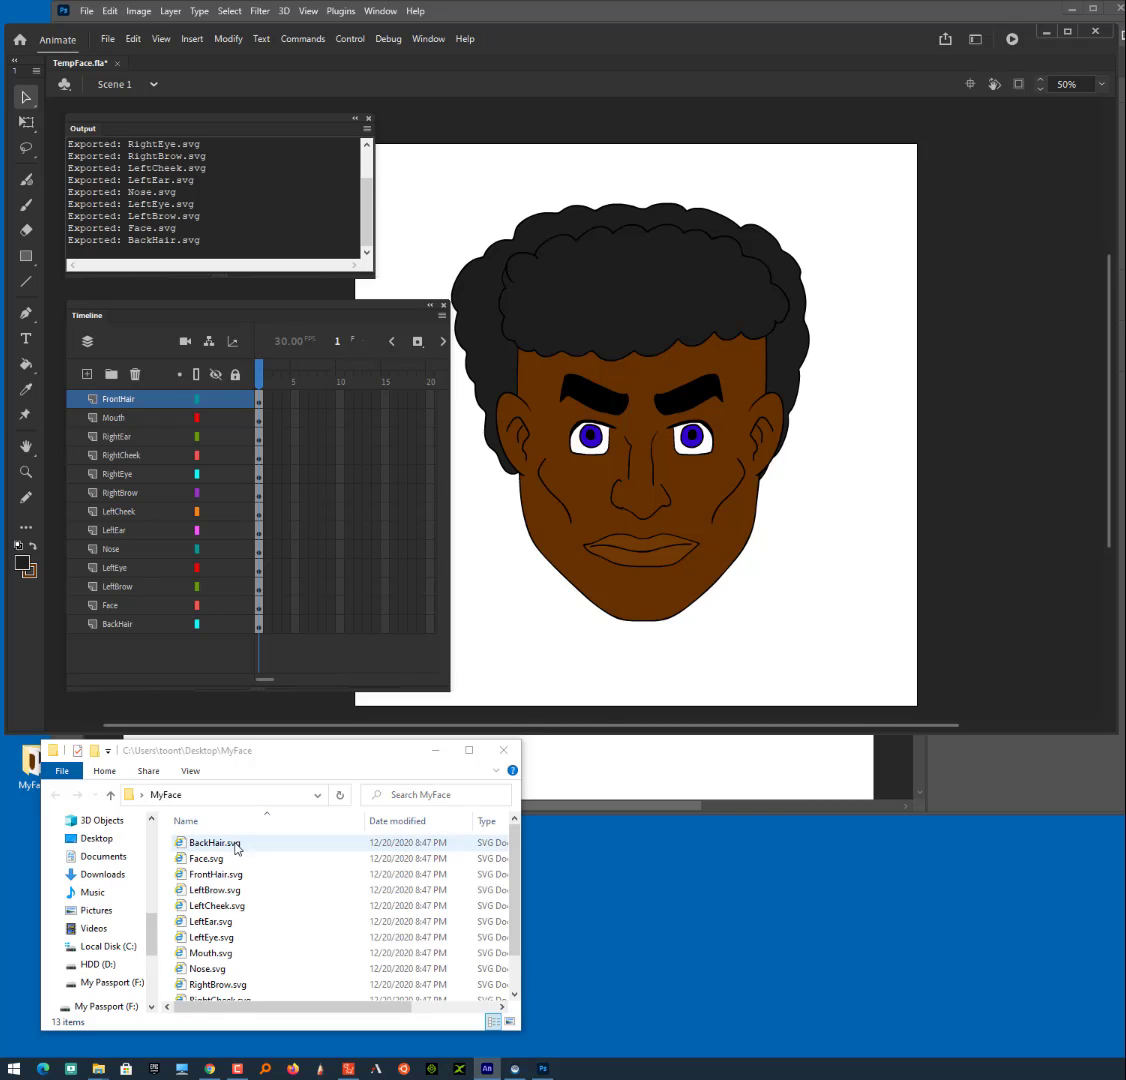
- Review the list of exported SVG files in the MyFace folder and preview LeftBrow.svg
{"action": "scroll", "coordinate": [515, 875], "scroll_direction": "down", "scroll_amount": 1}
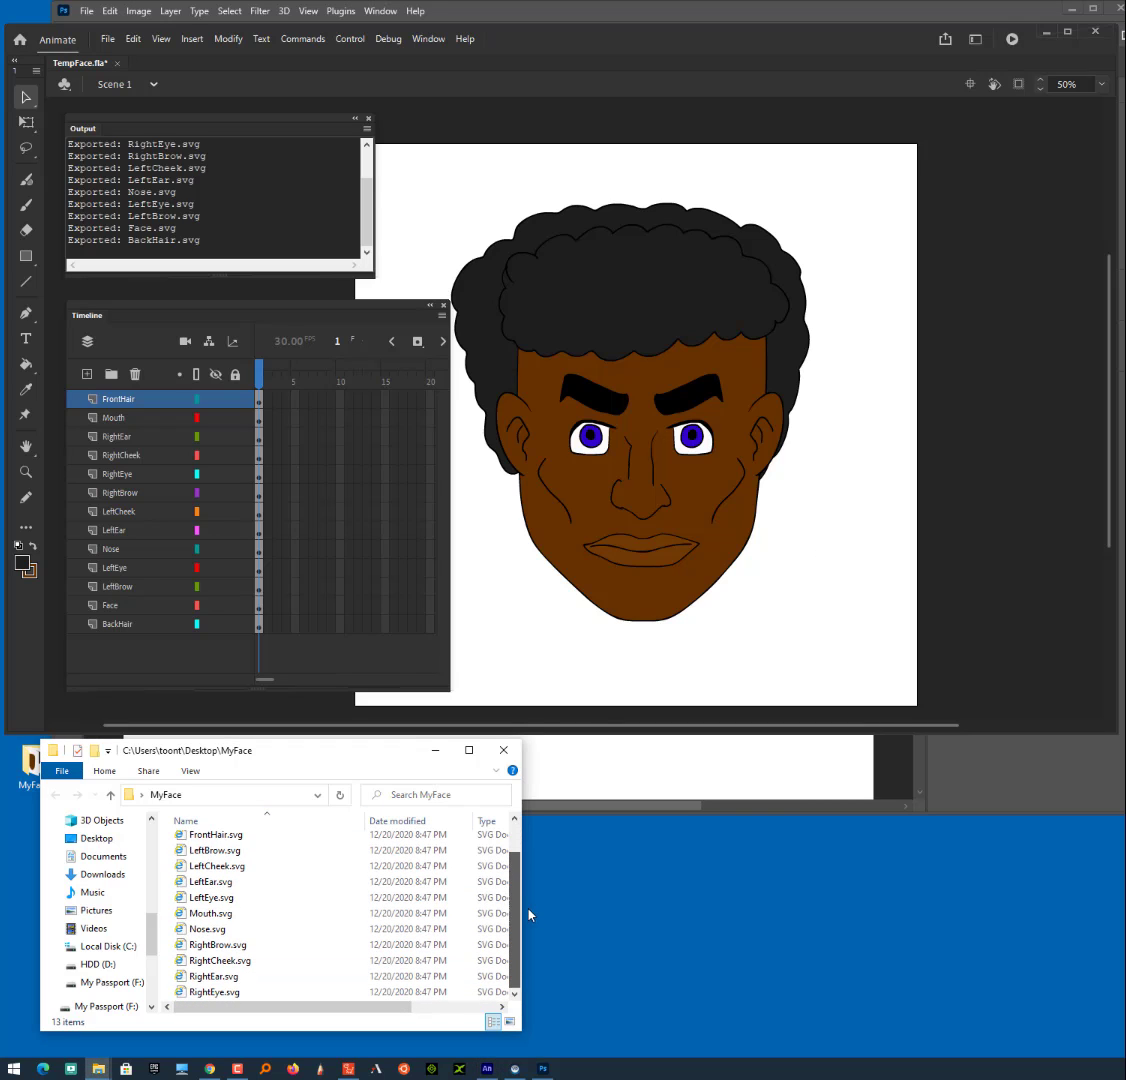
{"action": "left_click_drag", "start_coordinate": [396, 750], "coordinate": [784, 413]}
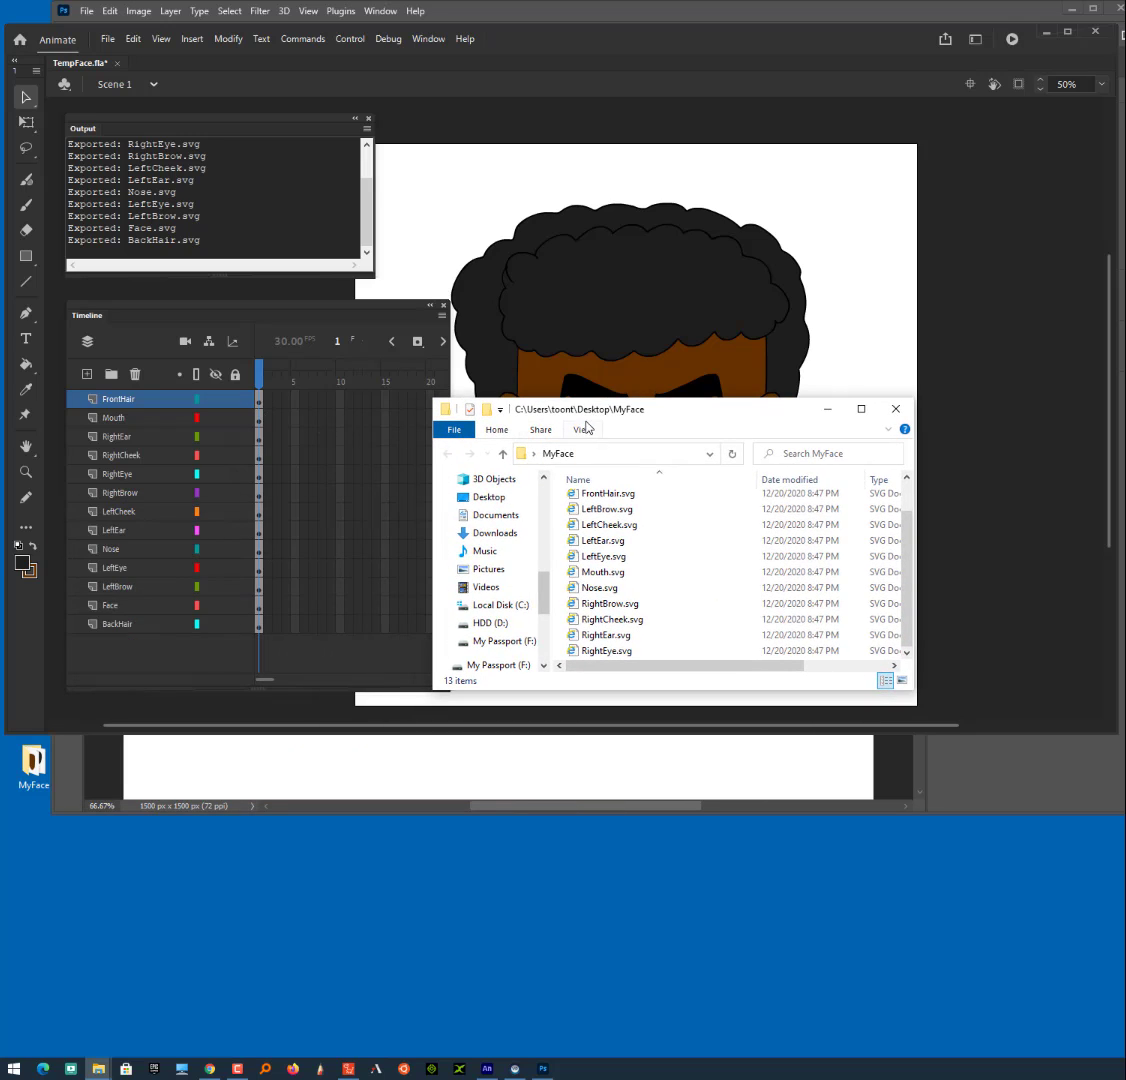
{"action": "left_click_drag", "start_coordinate": [540, 400], "coordinate": [395, 382]}
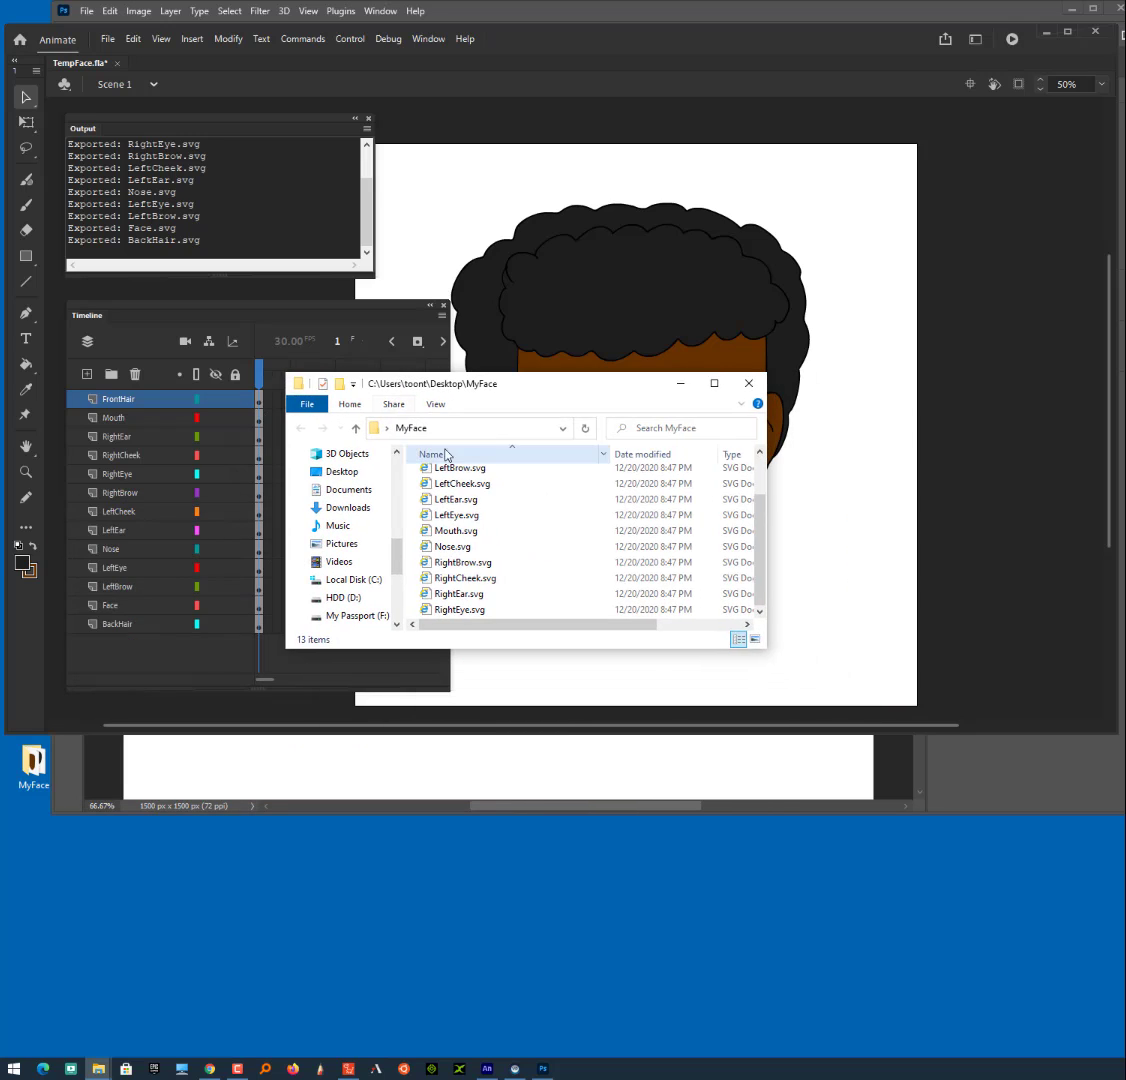
{"action": "double_click", "coordinate": [428, 476]}
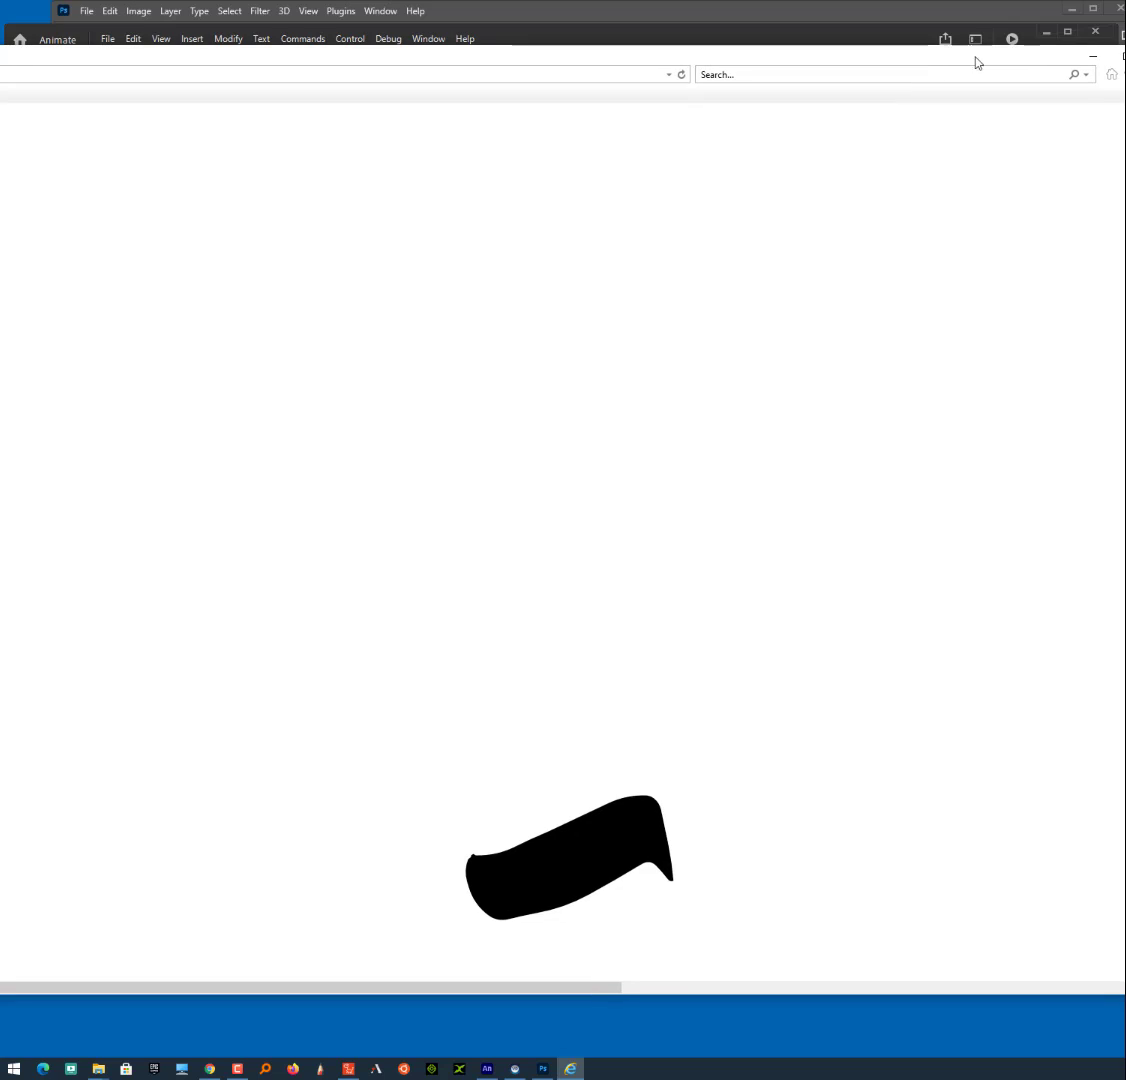
{"action": "left_click", "coordinate": [1125, 62]}
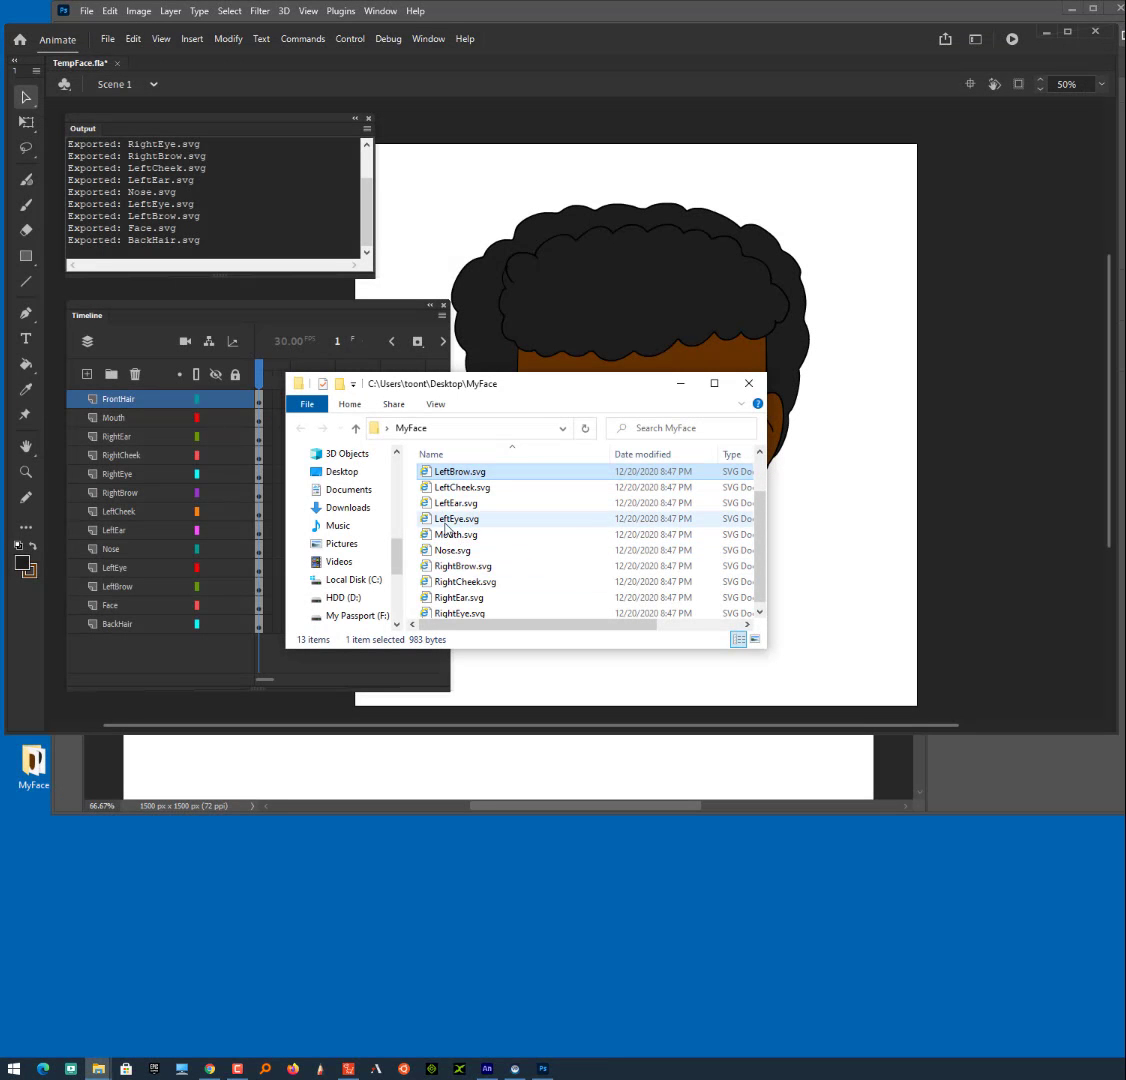
- Preview Mouth.svg in Internet Explorer and inspect at several magnifications how cleanly the lip outlines scale
{"action": "double_click", "coordinate": [431, 538]}
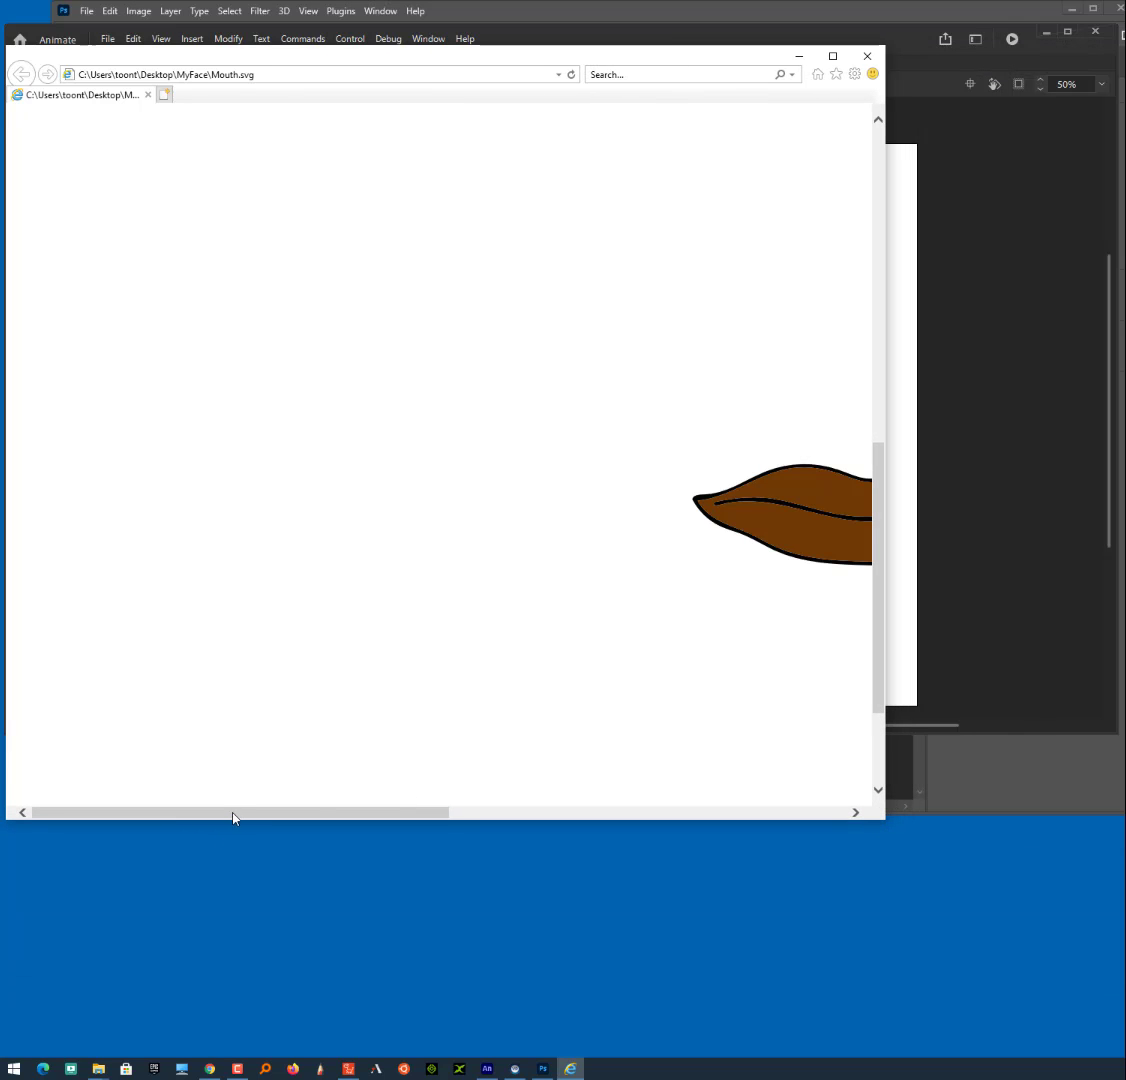
{"action": "left_click_drag", "start_coordinate": [233, 818], "coordinate": [507, 837]}
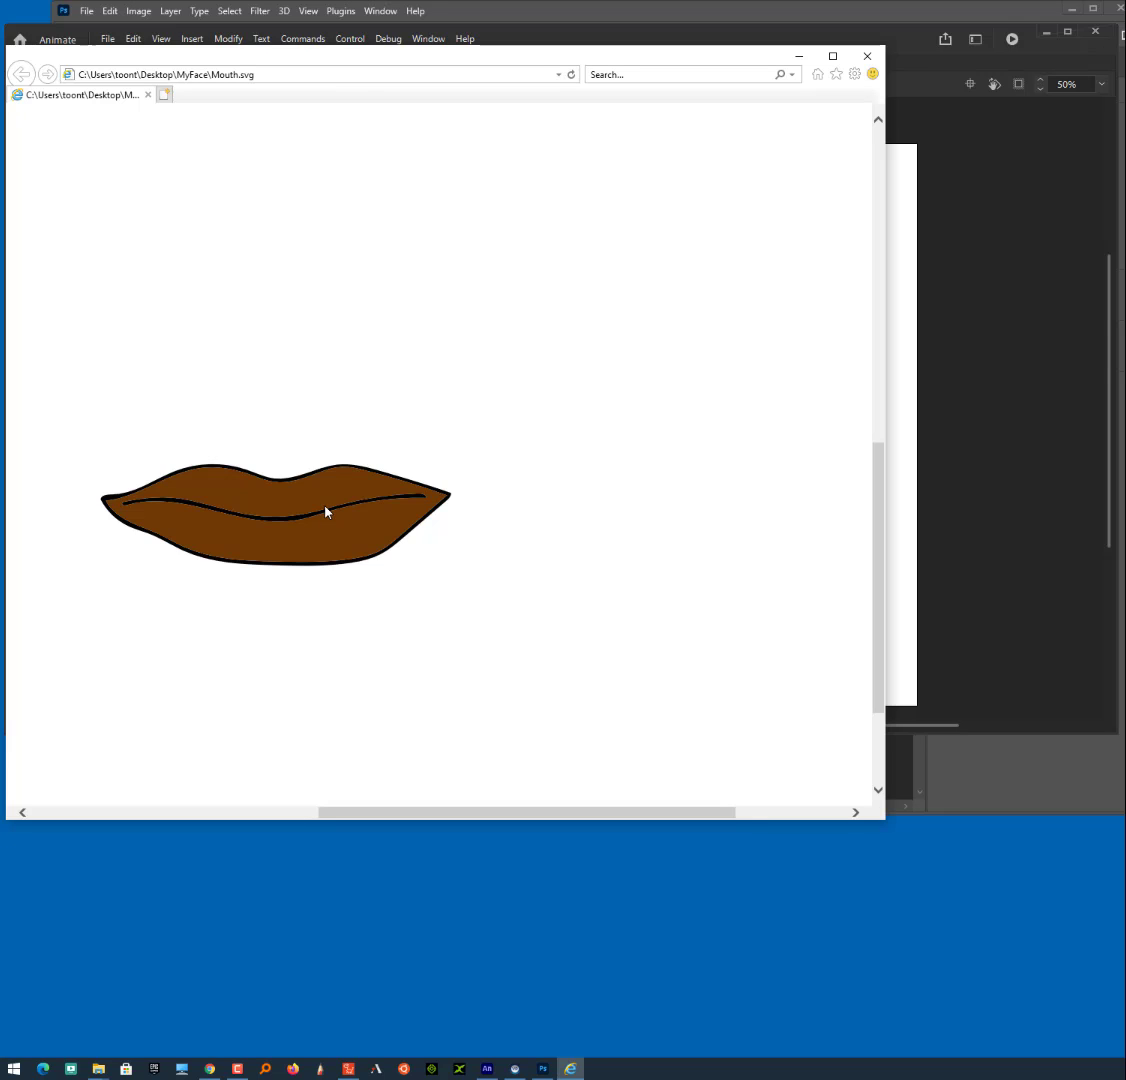
{"action": "key", "text": "ctrl+p"}
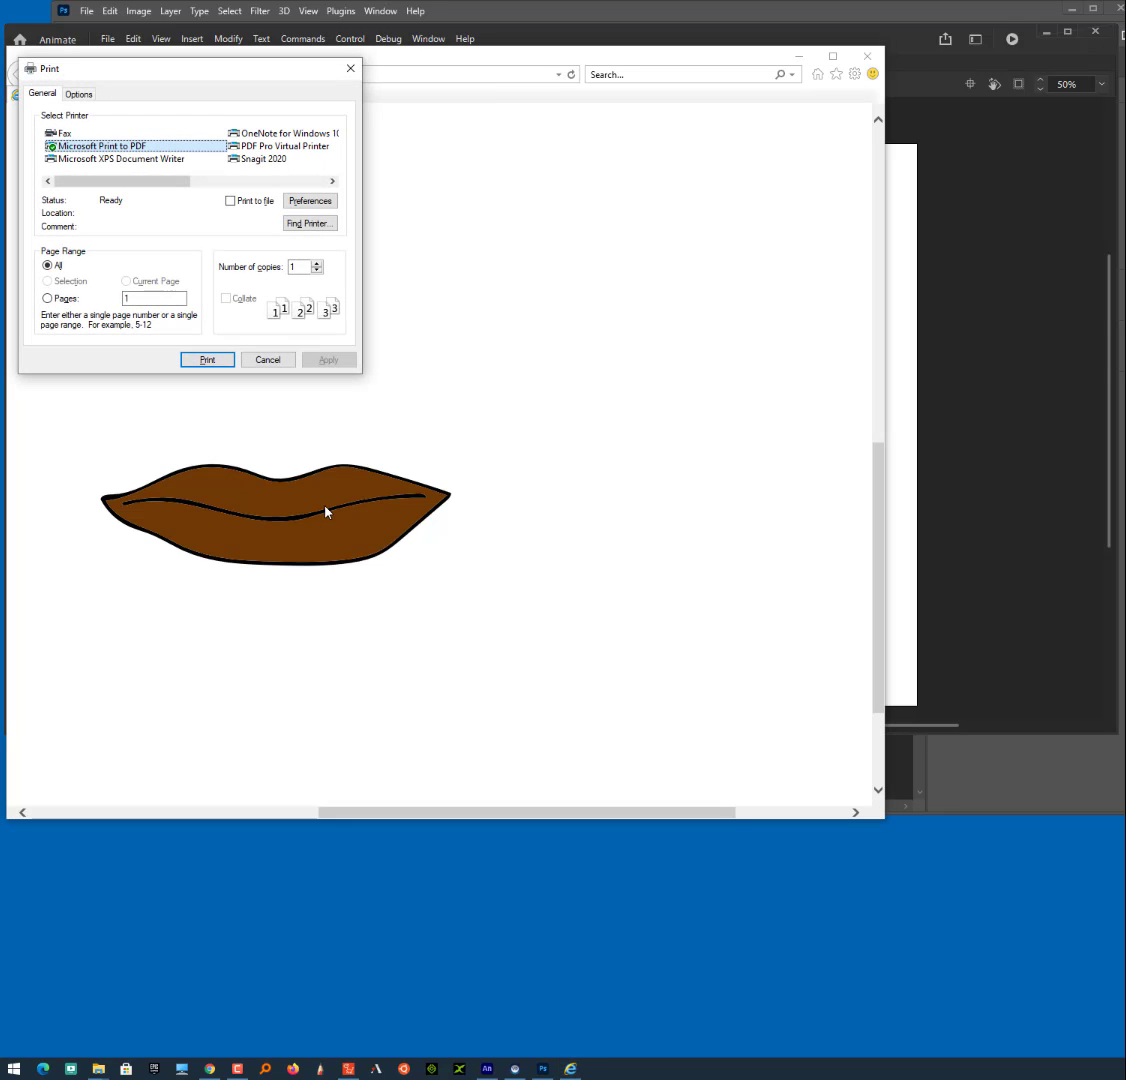
{"action": "left_click", "coordinate": [260, 359]}
{"action": "key", "text": "ctrl+plus"}
{"action": "key", "text": "ctrl+plus"}
{"action": "key", "text": "ctrl+plus"}
{"action": "key", "text": "ctrl+plus"}
{"action": "key", "text": "ctrl+plus"}
{"action": "key", "text": "ctrl+plus"}
{"action": "key", "text": "ctrl+plus"}
{"action": "key", "text": "ctrl+plus"}
{"action": "key", "text": "ctrl+plus"}
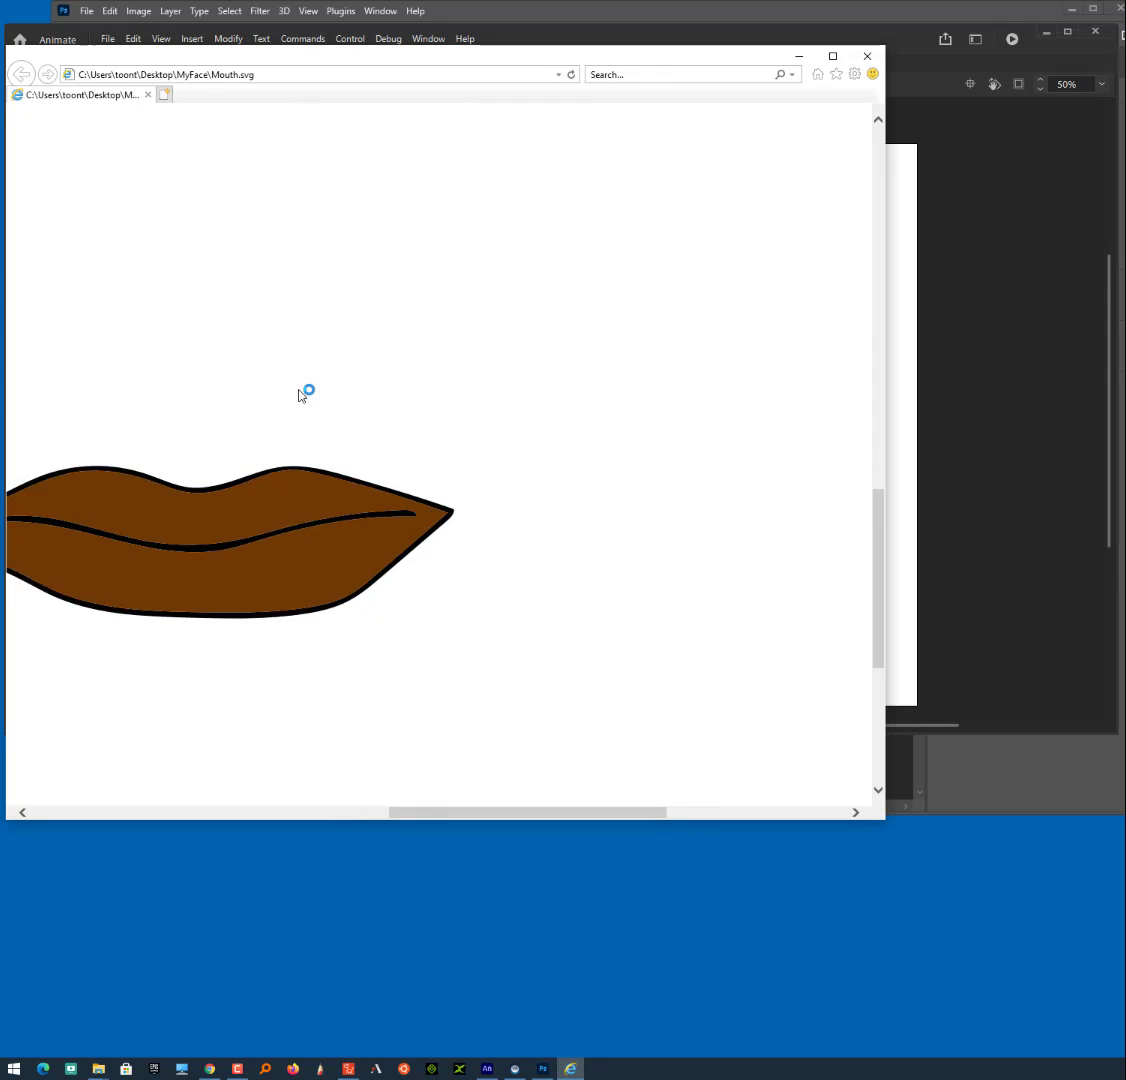
{"action": "key", "text": "ctrl+plus"}
{"action": "key", "text": "ctrl+plus"}
{"action": "key", "text": "ctrl+plus"}
{"action": "key", "text": "ctrl+plus"}
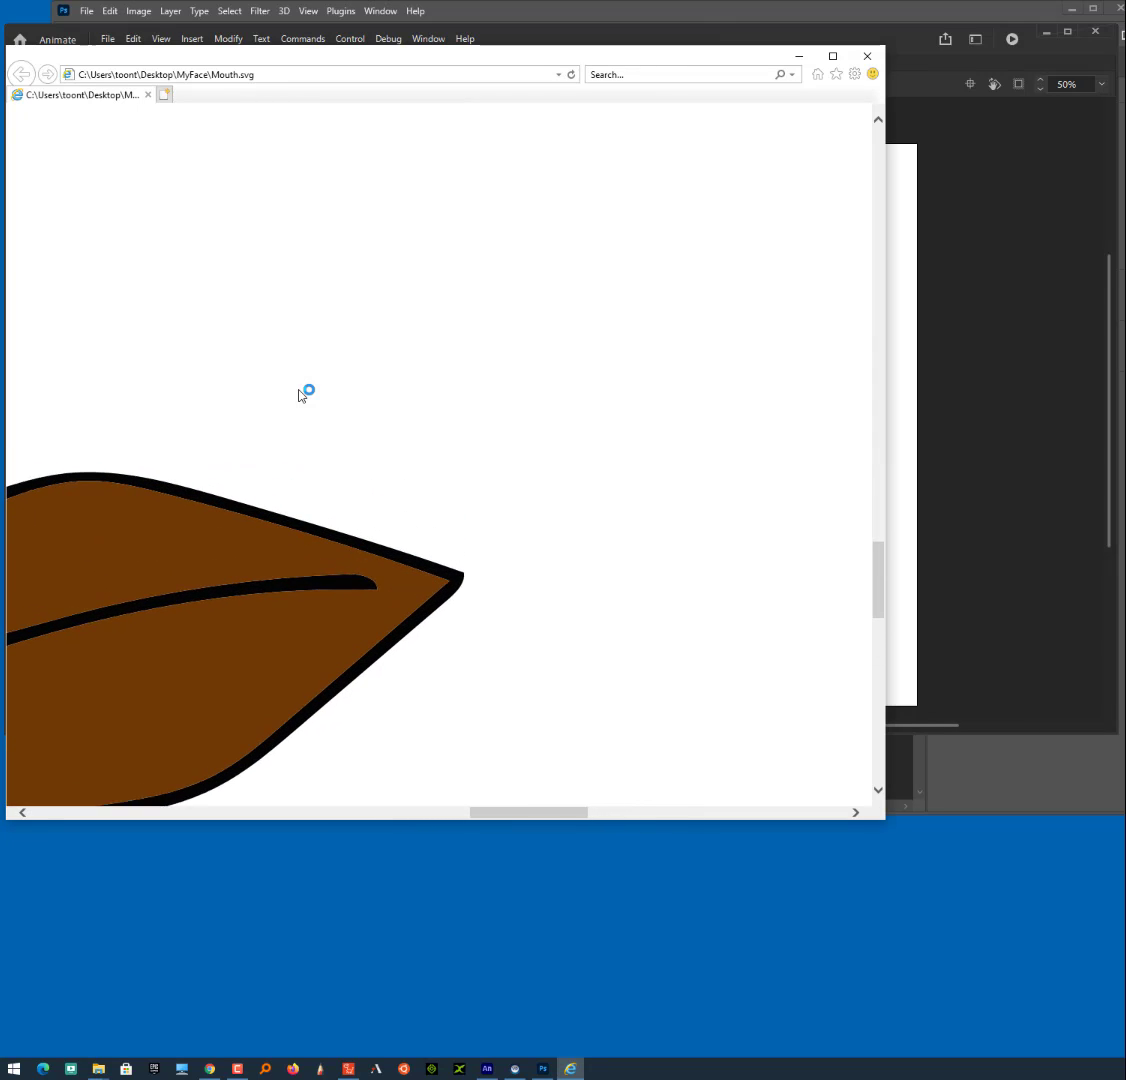
{"action": "key", "text": "ctrl+minus"}
{"action": "key", "text": "ctrl+minus"}
{"action": "key", "text": "ctrl+minus"}
{"action": "key", "text": "ctrl+minus"}
{"action": "key", "text": "ctrl+minus"}
{"action": "key", "text": "ctrl+minus"}
{"action": "key", "text": "ctrl+minus"}
{"action": "key", "text": "ctrl+minus"}
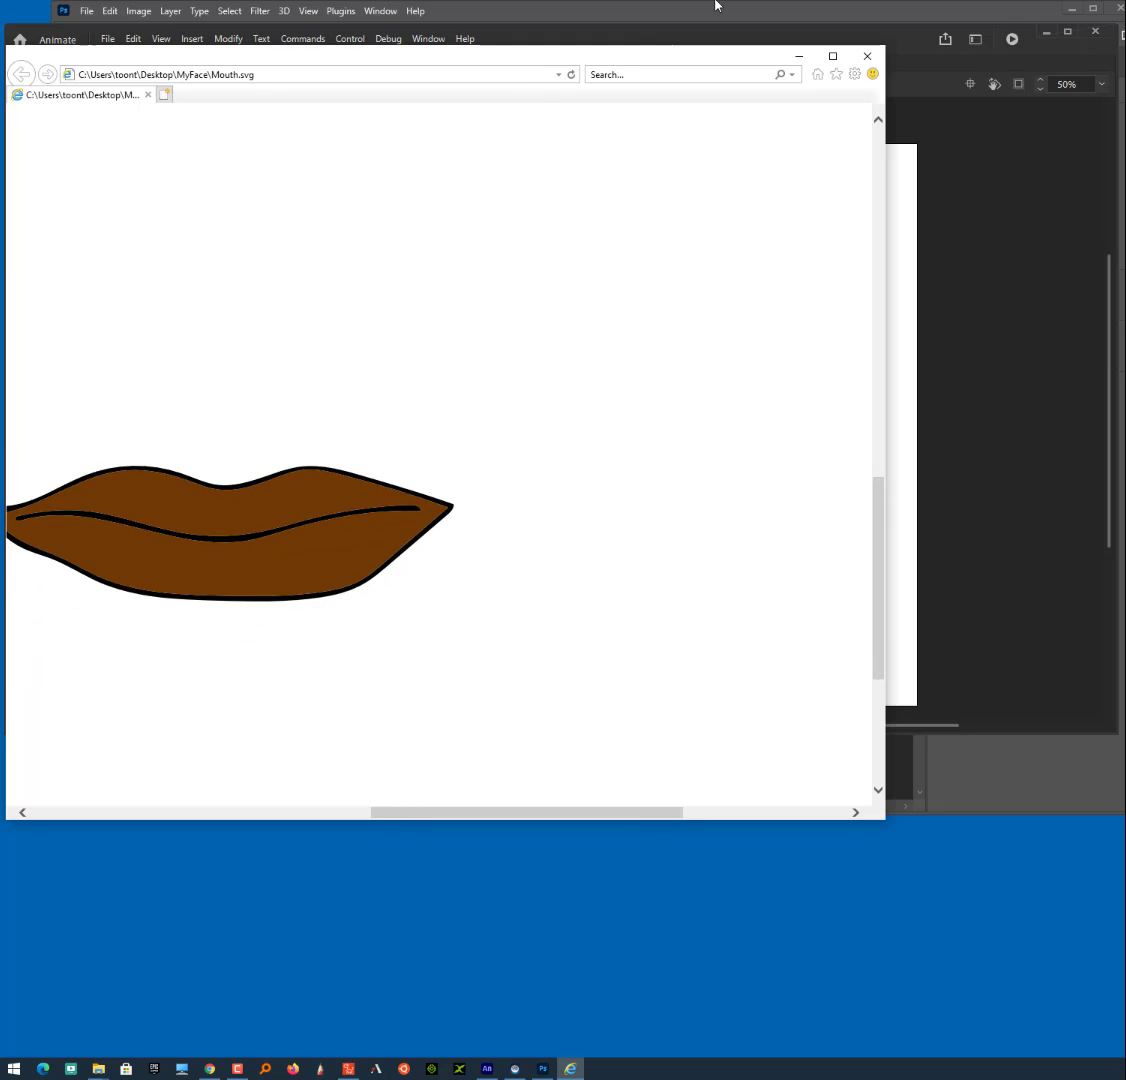
{"action": "left_click", "coordinate": [867, 56]}
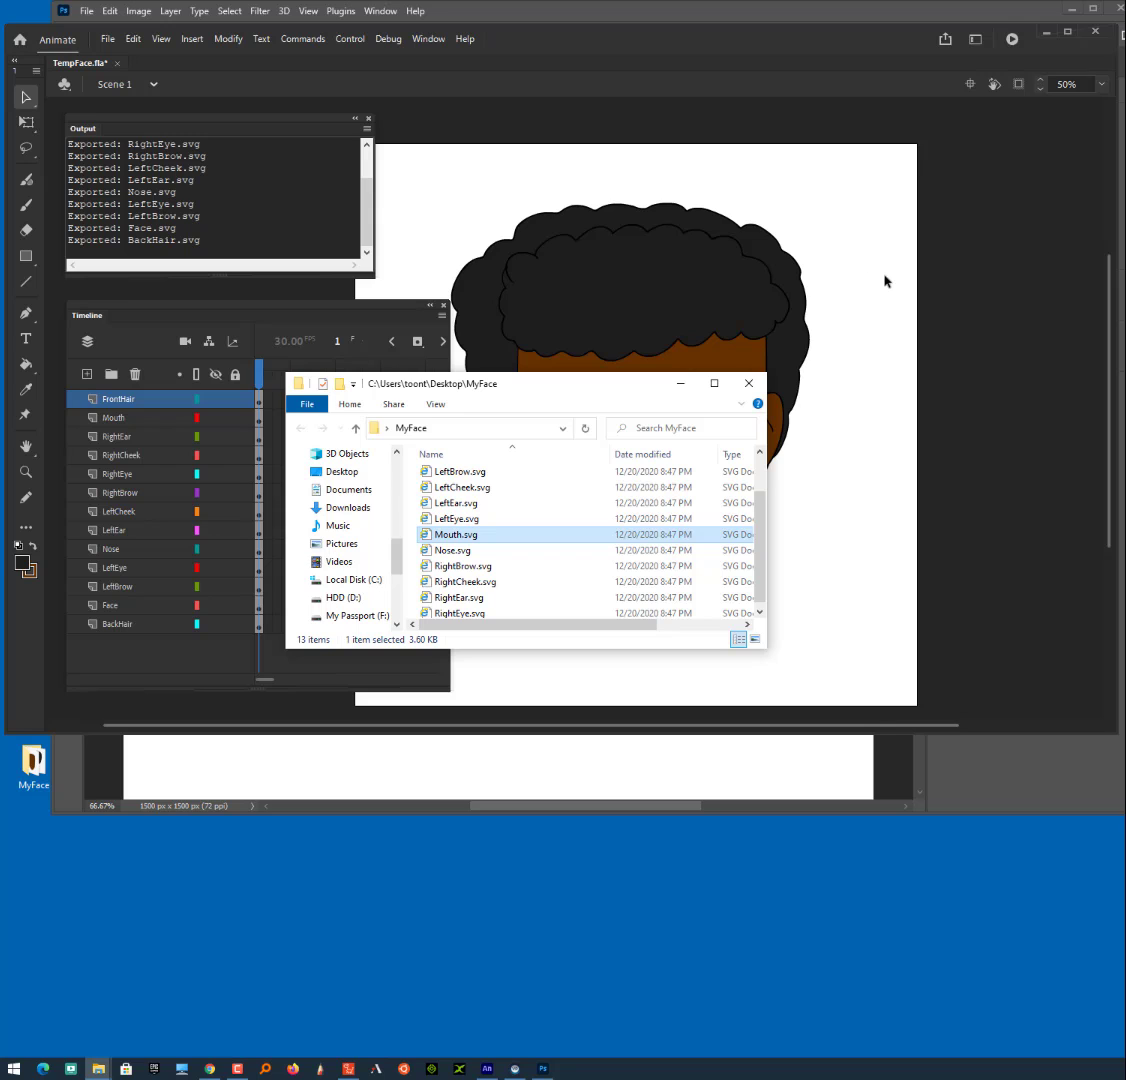
- Enlarge the MyFace folder window, show its files as large icons and place it over the lower part of the artwork
{"action": "left_click_drag", "start_coordinate": [648, 384], "coordinate": [1124, 387]}
{"action": "left_click", "coordinate": [1040, 550]}
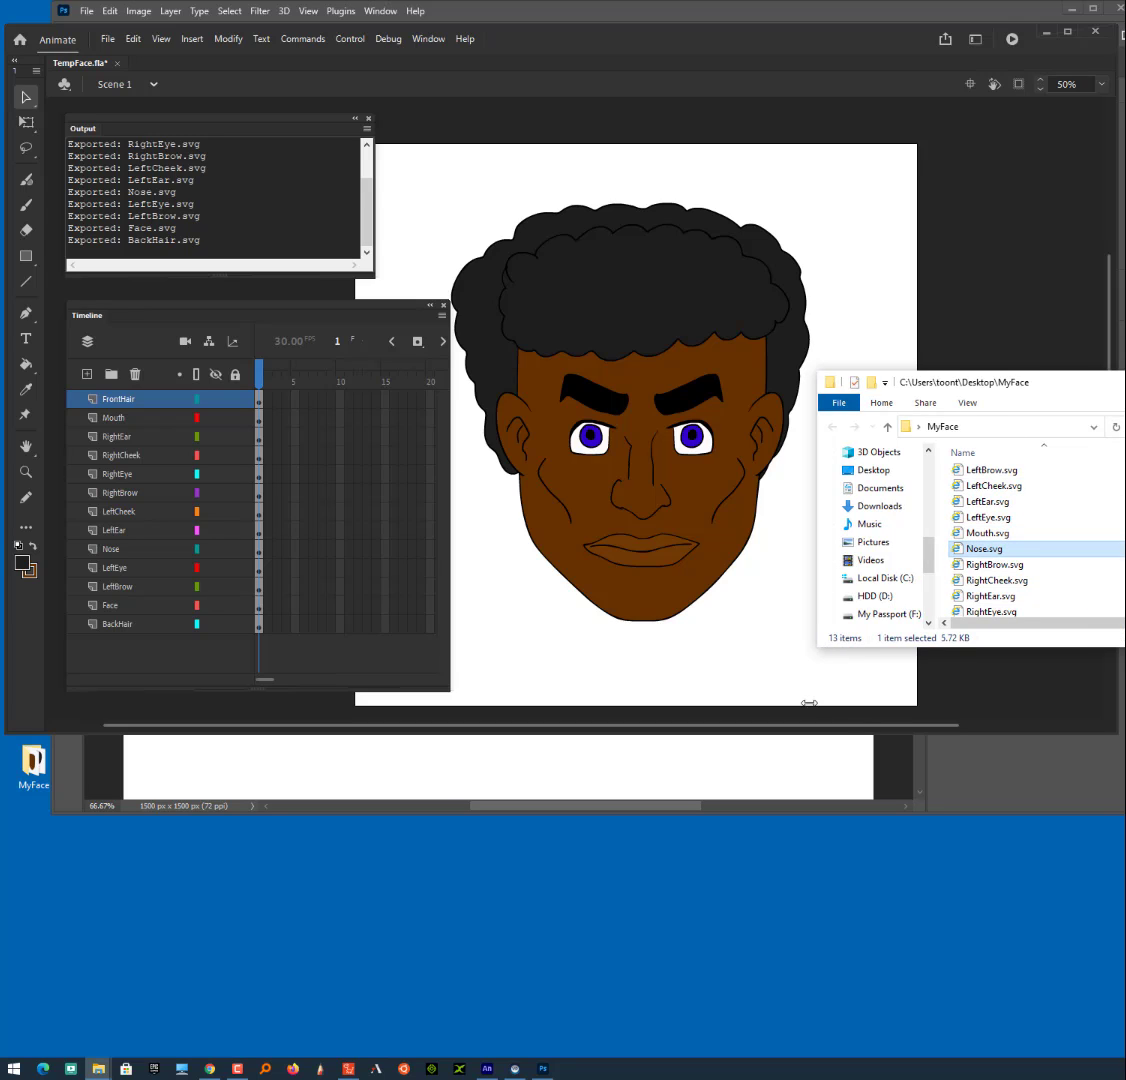
{"action": "left_click_drag", "start_coordinate": [819, 648], "coordinate": [557, 950]}
{"action": "right_click", "coordinate": [718, 736]}
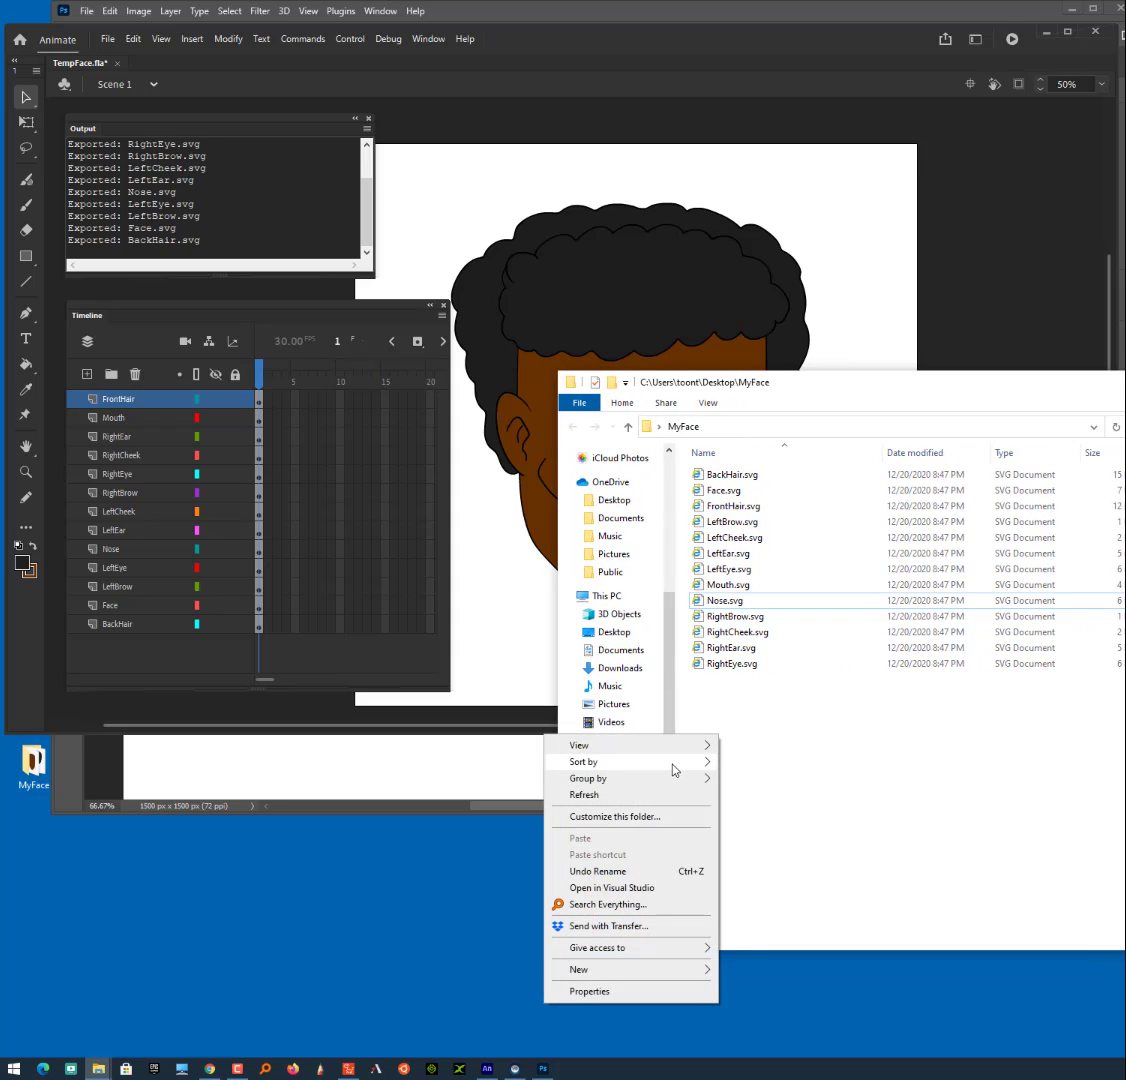
{"action": "mouse_move", "coordinate": [665, 748]}
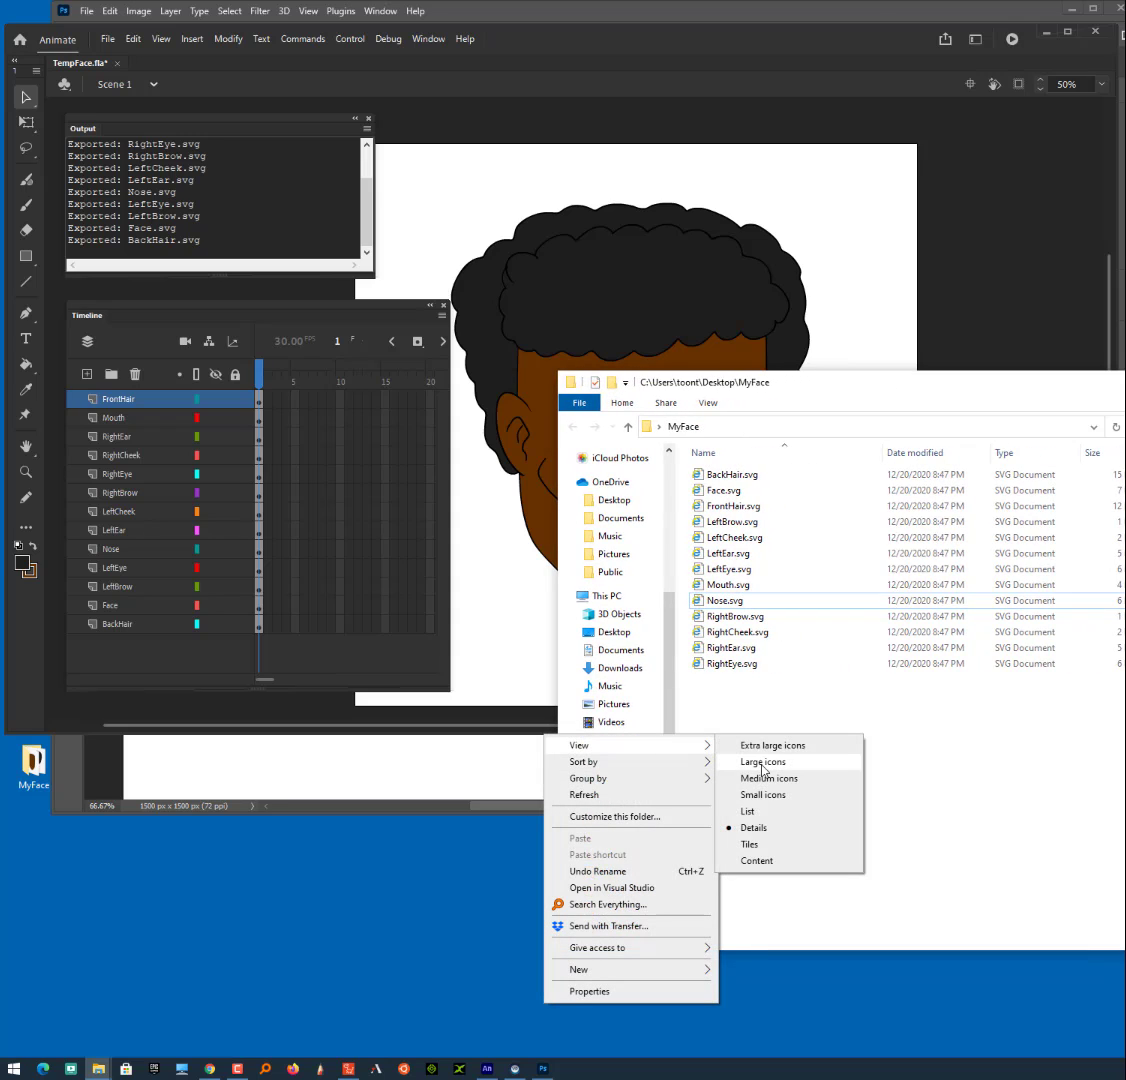
{"action": "left_click", "coordinate": [763, 762]}
{"action": "left_click_drag", "start_coordinate": [781, 384], "coordinate": [781, 451]}
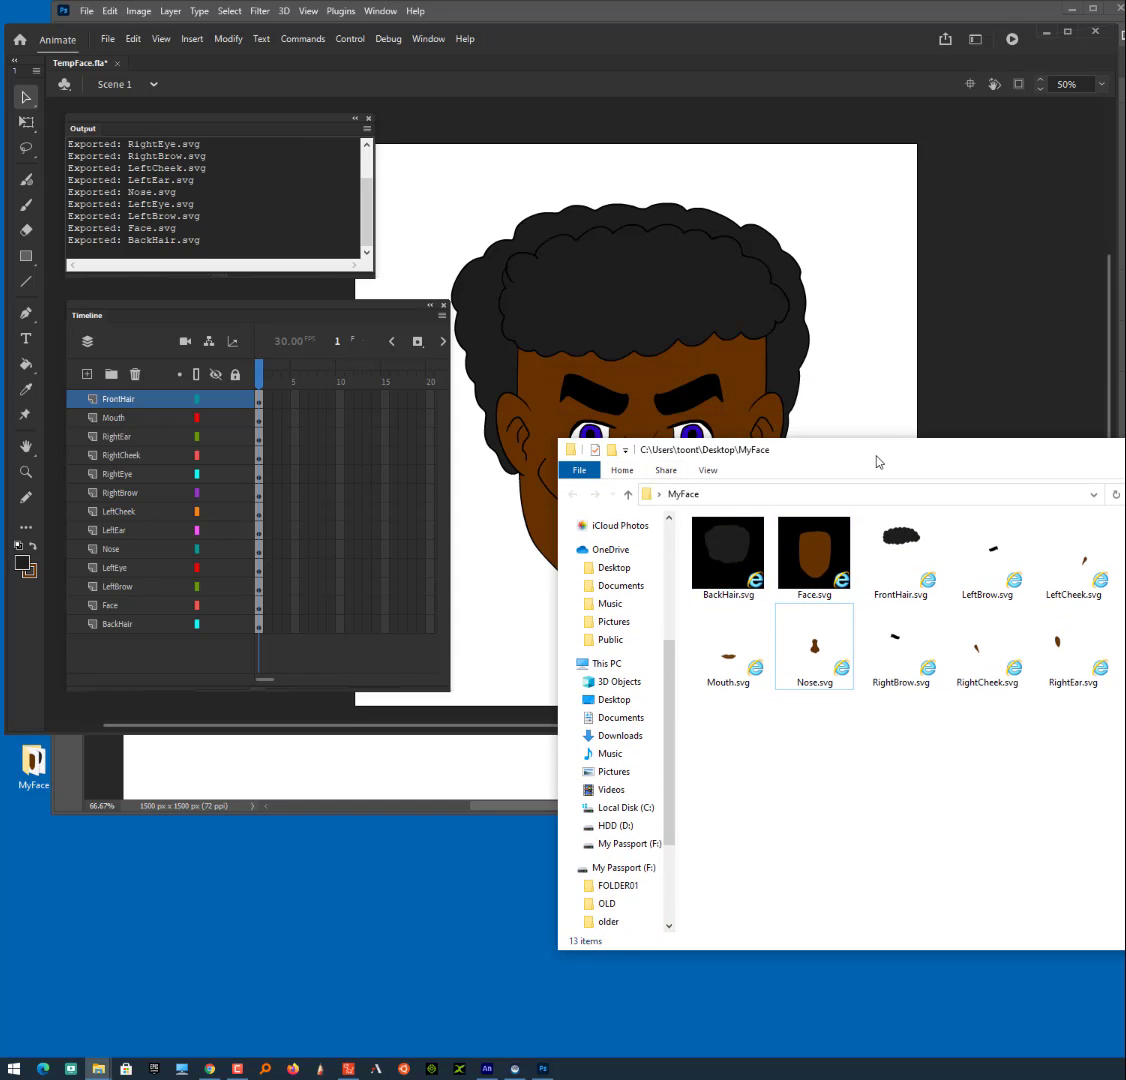
{"action": "left_click_drag", "start_coordinate": [875, 450], "coordinate": [640, 428]}
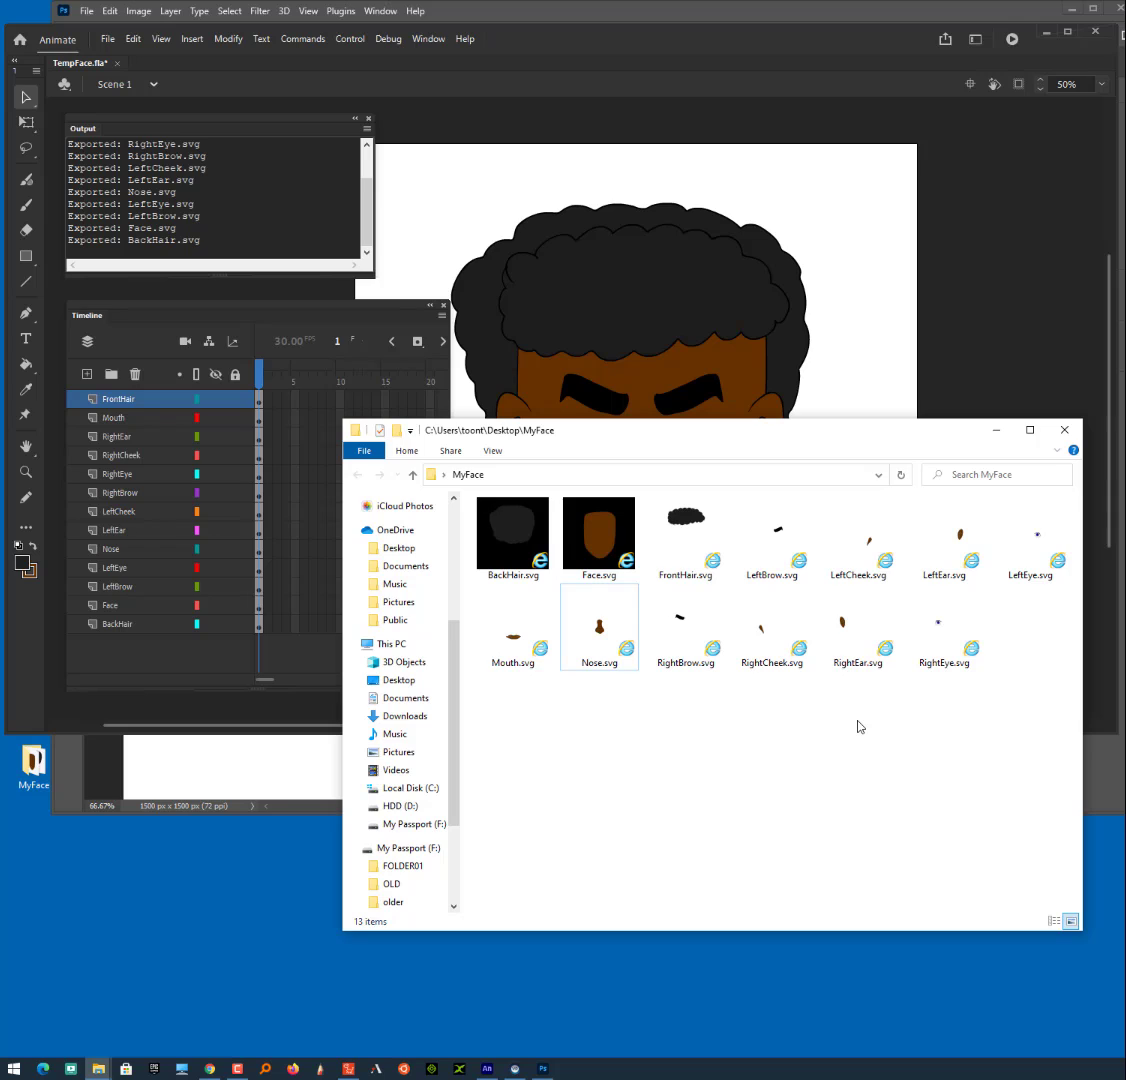
{"action": "left_click", "coordinate": [543, 1068]}
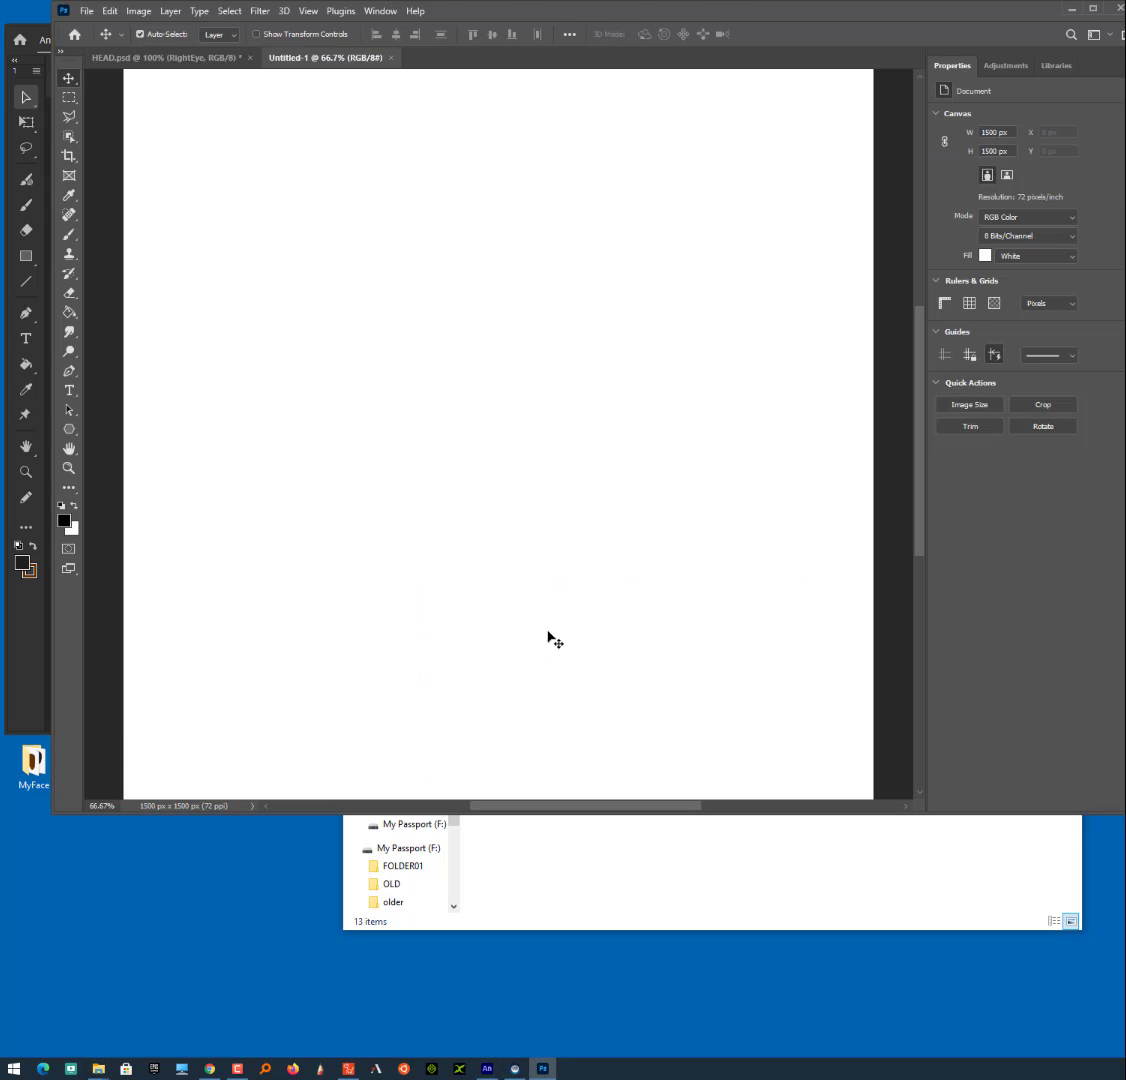
{"action": "left_click", "coordinate": [597, 900]}
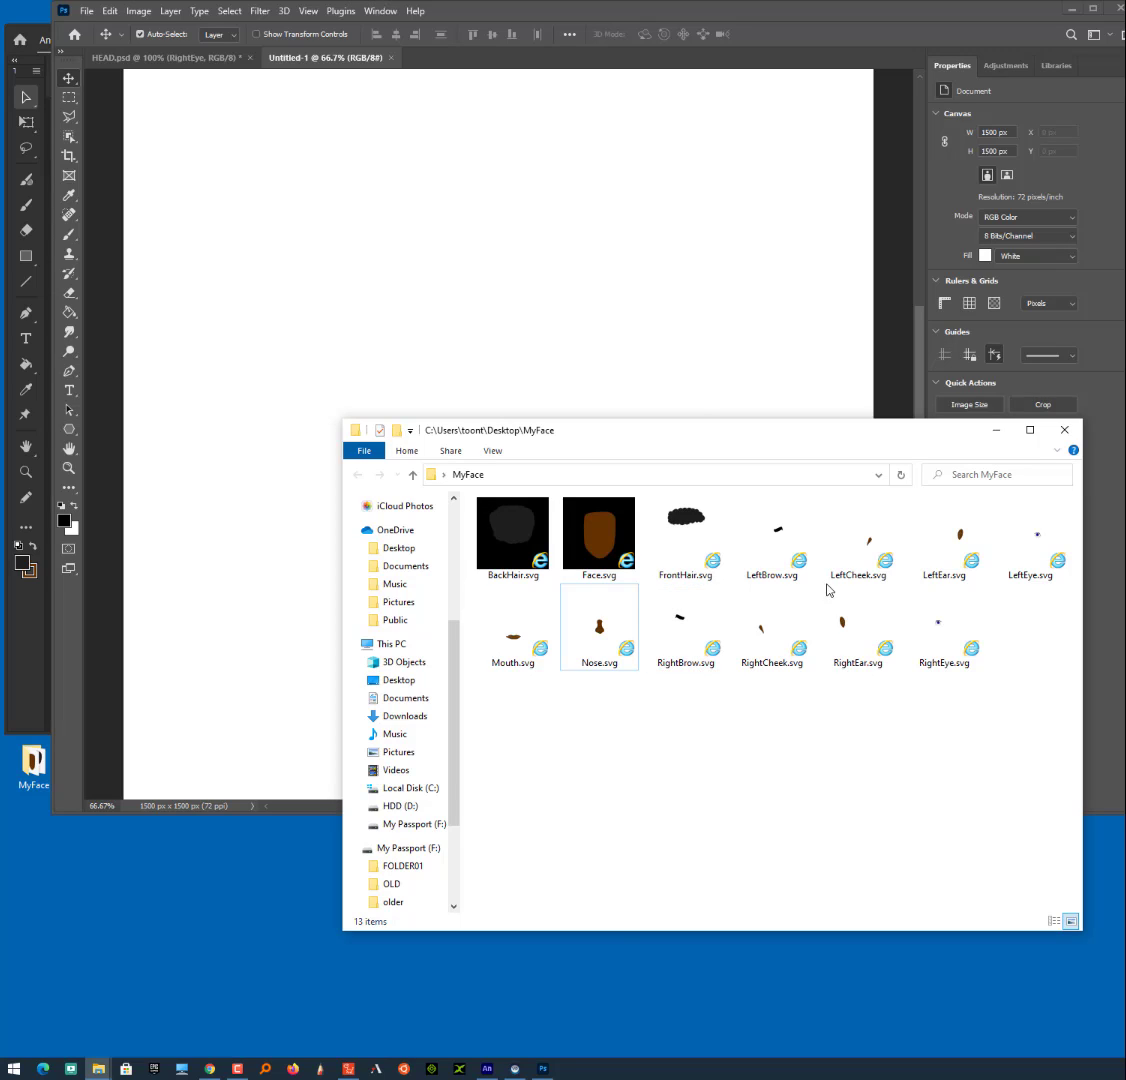
{"action": "left_click", "coordinate": [455, 244]}
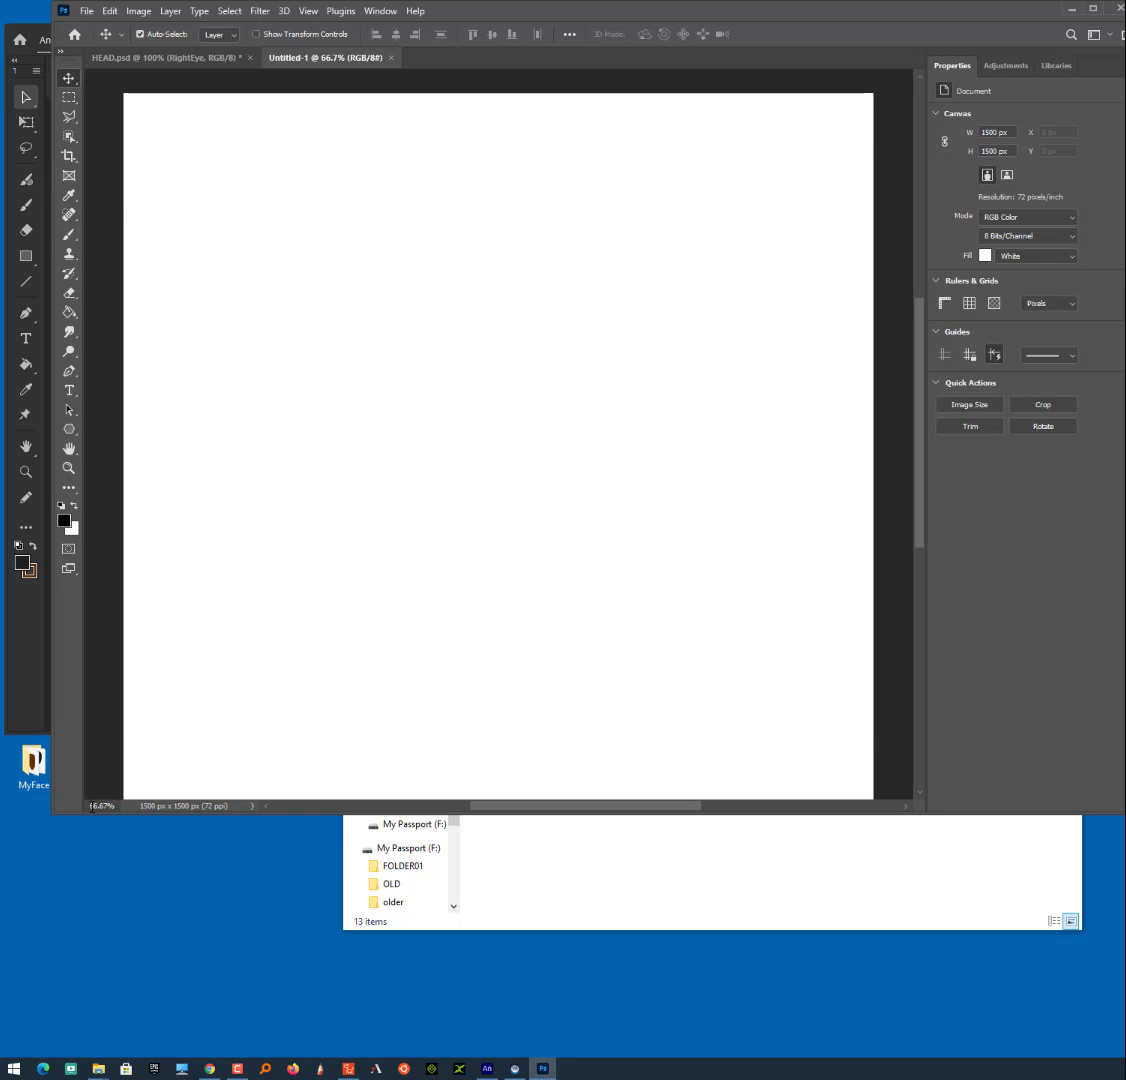
{"action": "left_click", "coordinate": [38, 639]}
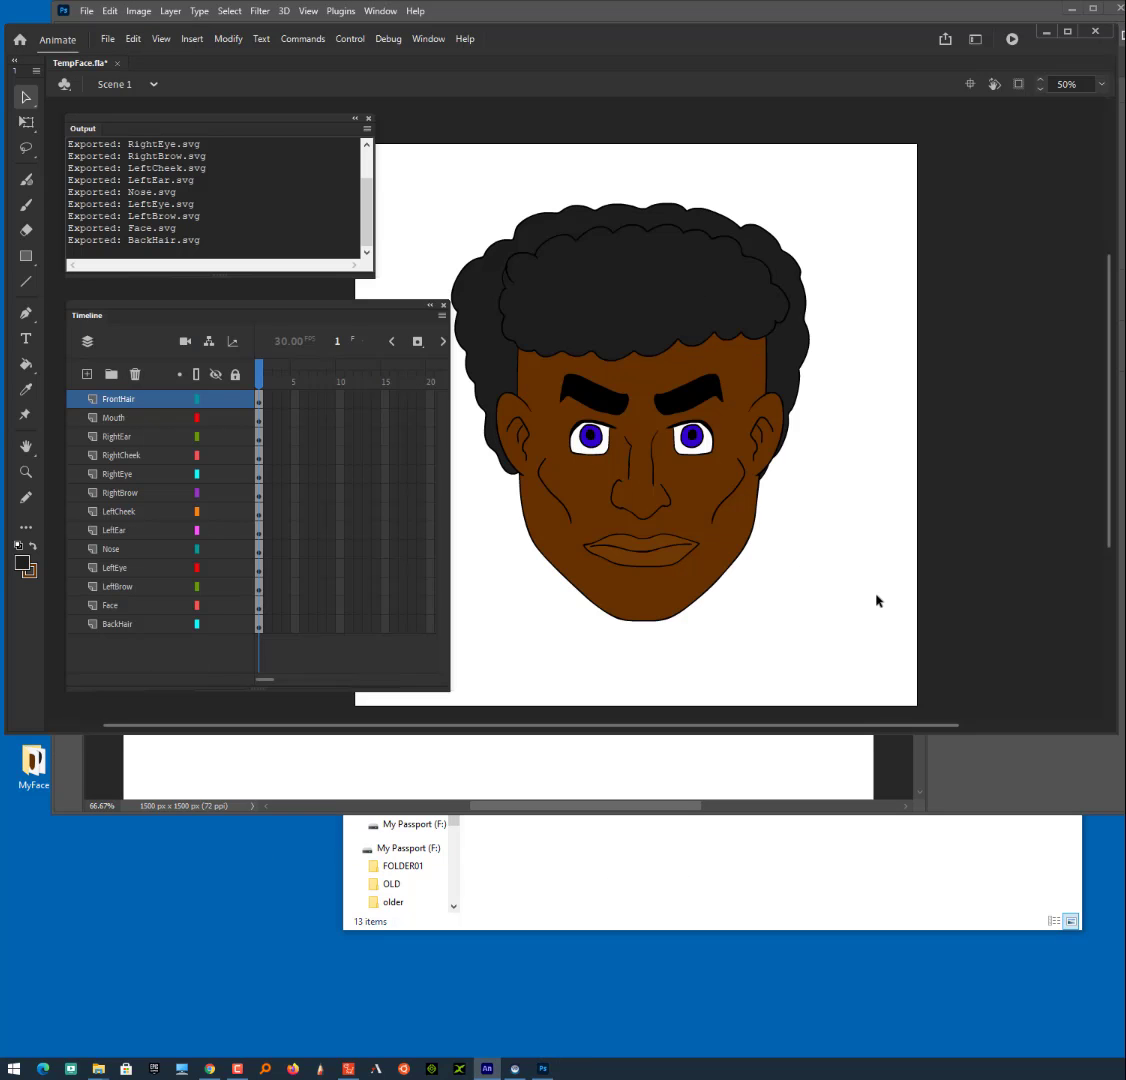
{"action": "left_click", "coordinate": [709, 877]}
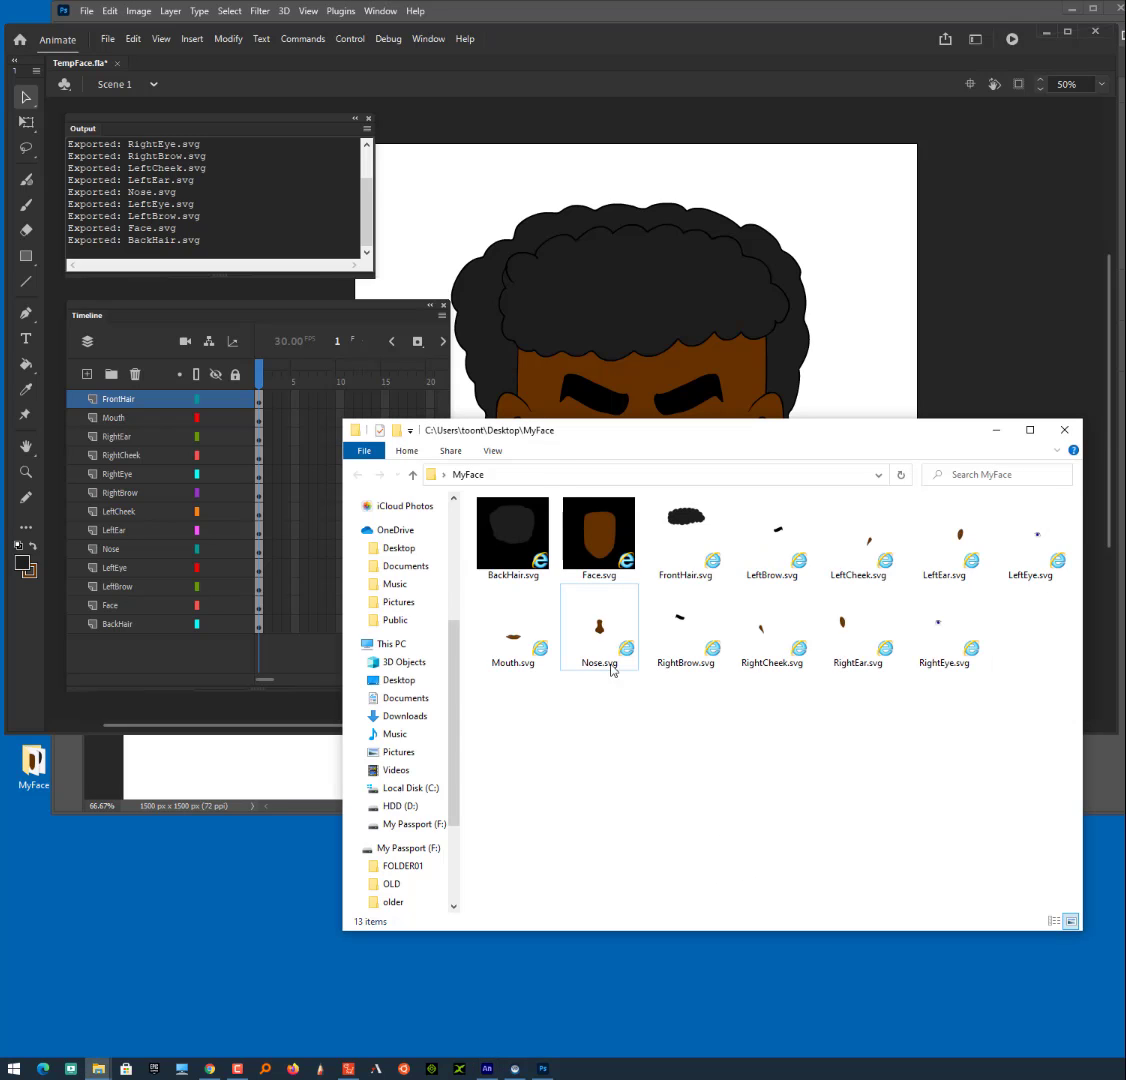
- Move the MyFace window lower and, in Photoshop, show the Layers panel at full height beside the blank Untitled-1 document
{"action": "left_click", "coordinate": [205, 767]}
{"action": "left_click", "coordinate": [658, 892]}
{"action": "left_click_drag", "start_coordinate": [667, 431], "coordinate": [553, 587]}
{"action": "left_click_drag", "start_coordinate": [1125, 66], "coordinate": [962, 60]}
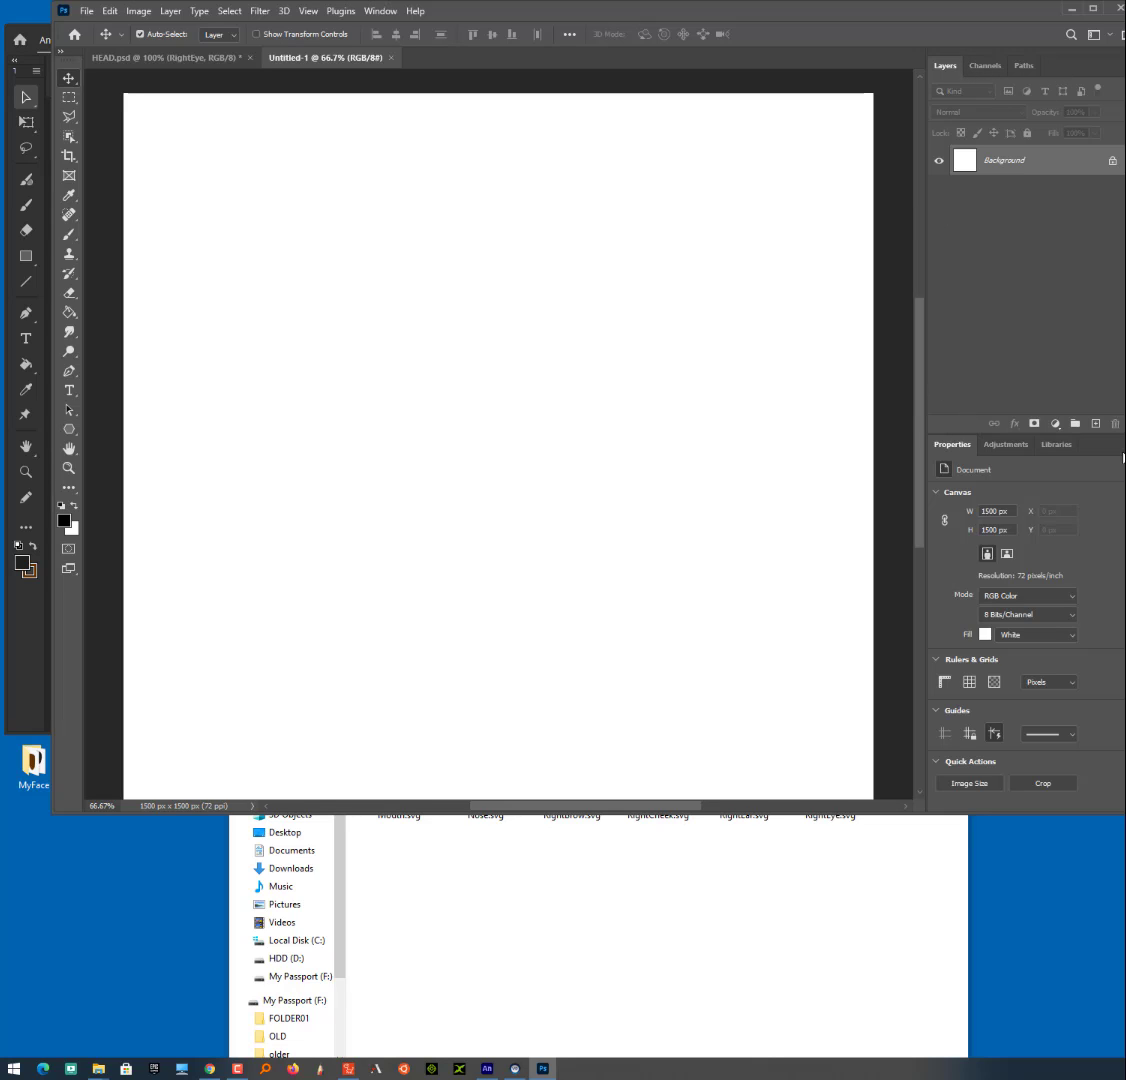
{"action": "left_click_drag", "start_coordinate": [1123, 448], "coordinate": [1125, 464]}
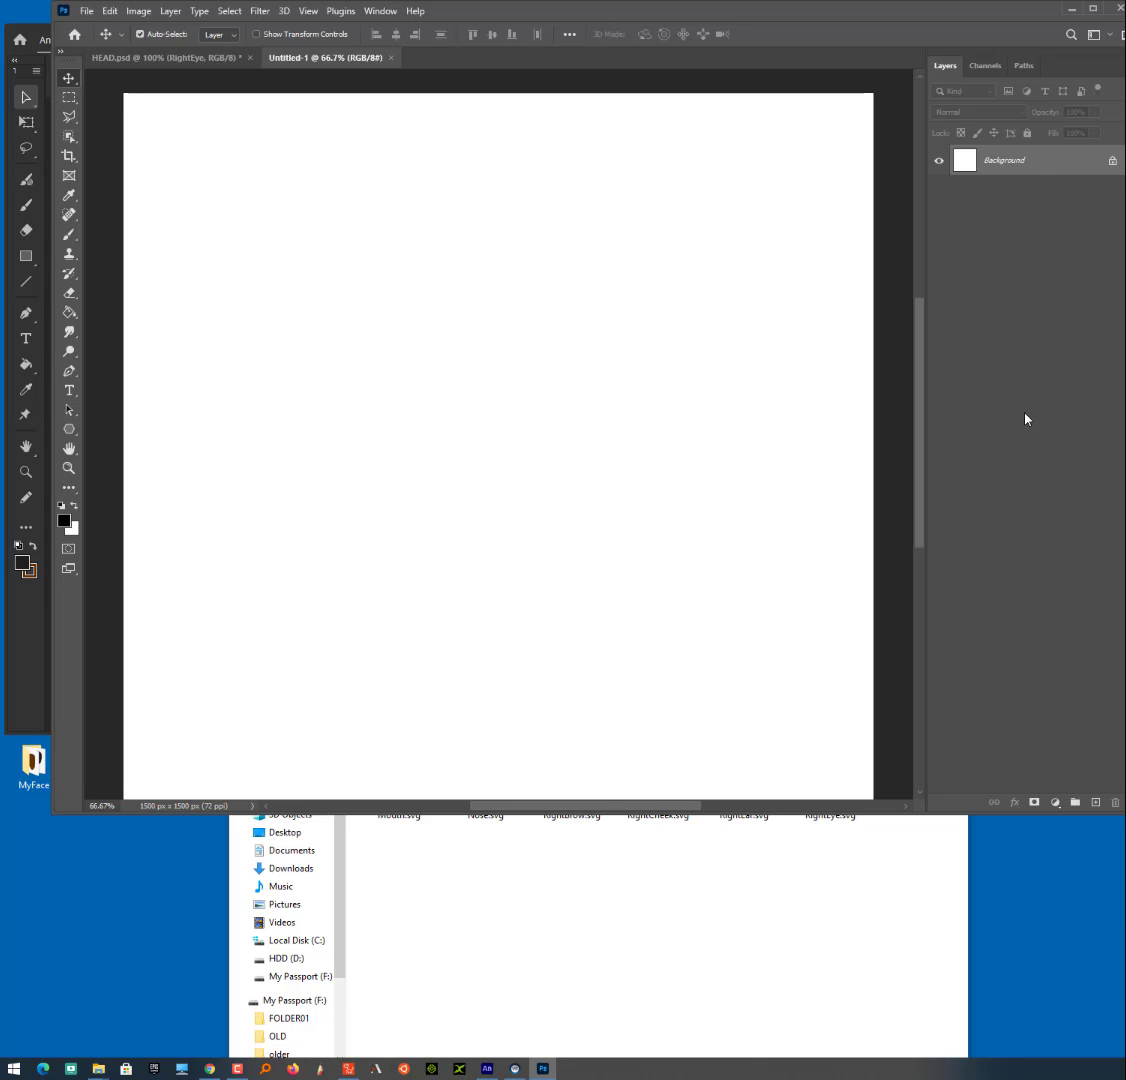
- Place BackHair.svg from the MyFace folder into the Photoshop document at its original size, with Face.svg as the layer above it
{"action": "left_click", "coordinate": [467, 962]}
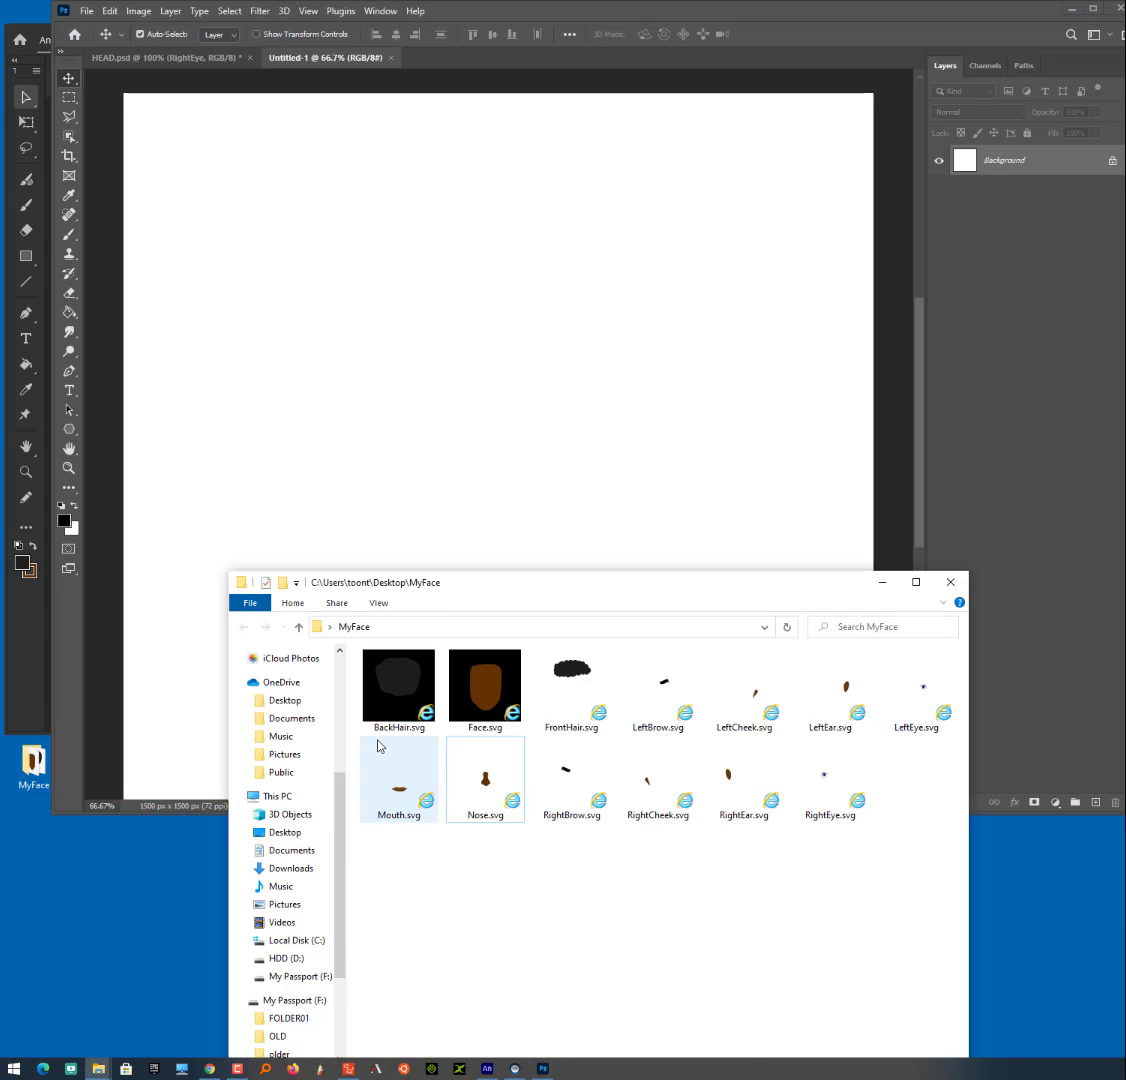
{"action": "left_click_drag", "start_coordinate": [398, 688], "coordinate": [520, 418]}
{"action": "key", "text": "Return"}
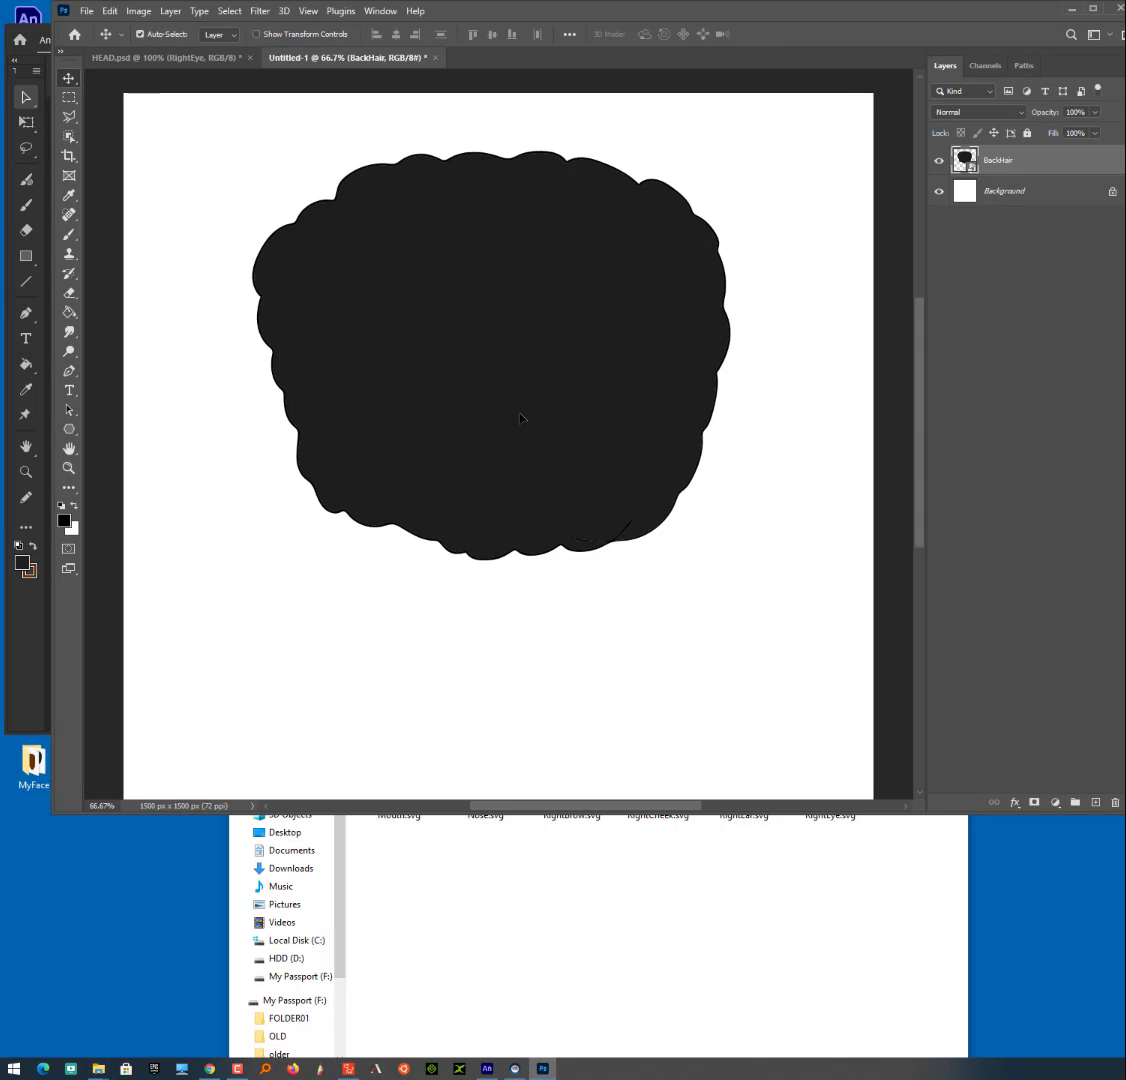
{"action": "left_click", "coordinate": [513, 836]}
{"action": "left_click_drag", "start_coordinate": [462, 736], "coordinate": [724, 460]}
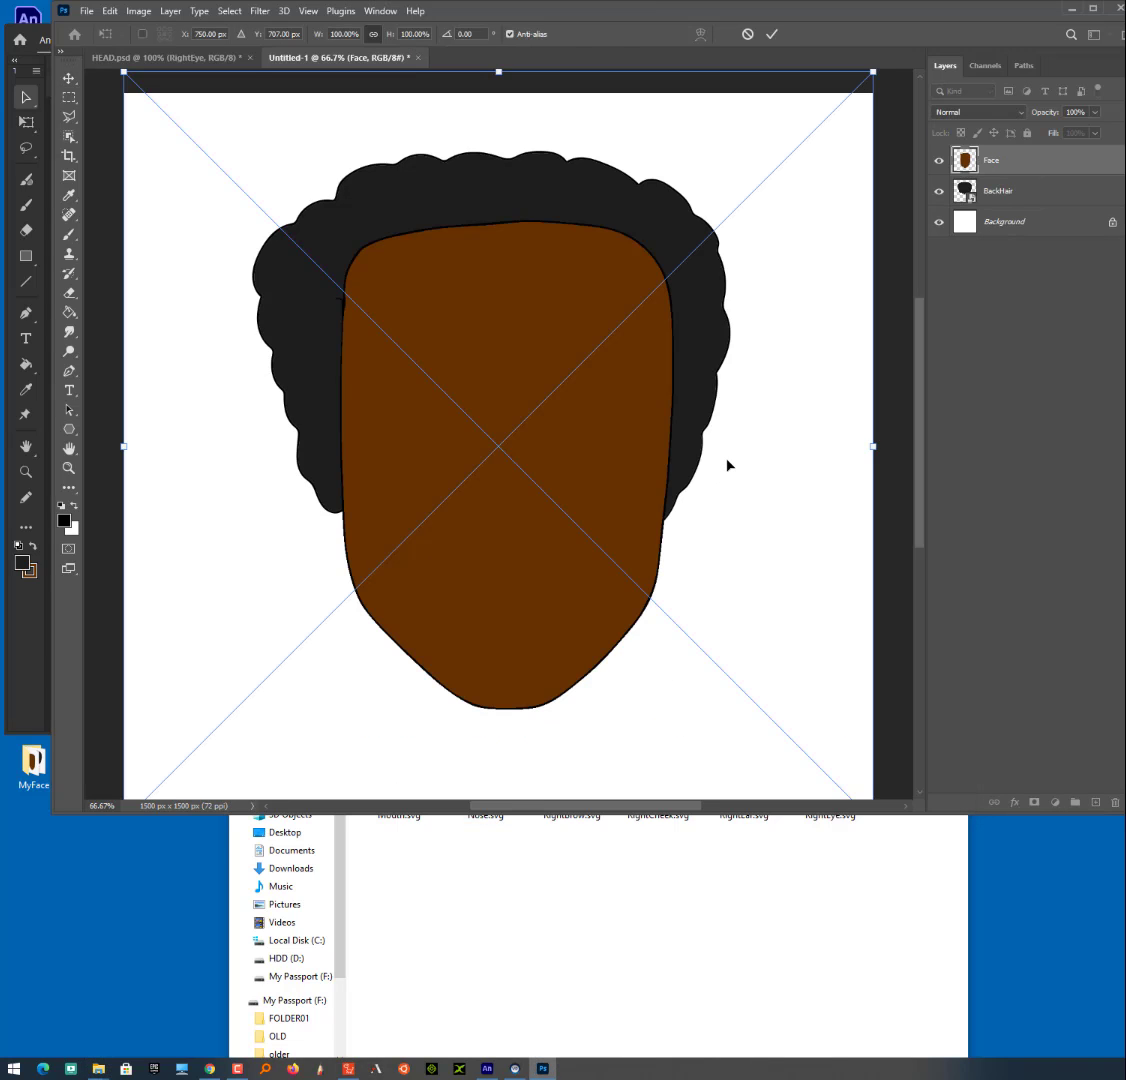
{"action": "key", "text": "Return"}
- Place Mouth.svg and Nose.svg from the MyFace folder as new layers above the Face layer in the Photoshop document
{"action": "left_click", "coordinate": [694, 990]}
{"action": "mouse_move", "coordinate": [571, 688]}
{"action": "left_mouse_down"}
{"action": "mouse_move", "coordinate": [628, 560]}
{"action": "mouse_move", "coordinate": [702, 476]}
{"action": "mouse_move", "coordinate": [543, 880]}
{"action": "mouse_move", "coordinate": [578, 665]}
{"action": "mouse_move", "coordinate": [577, 713]}
{"action": "left_mouse_up"}
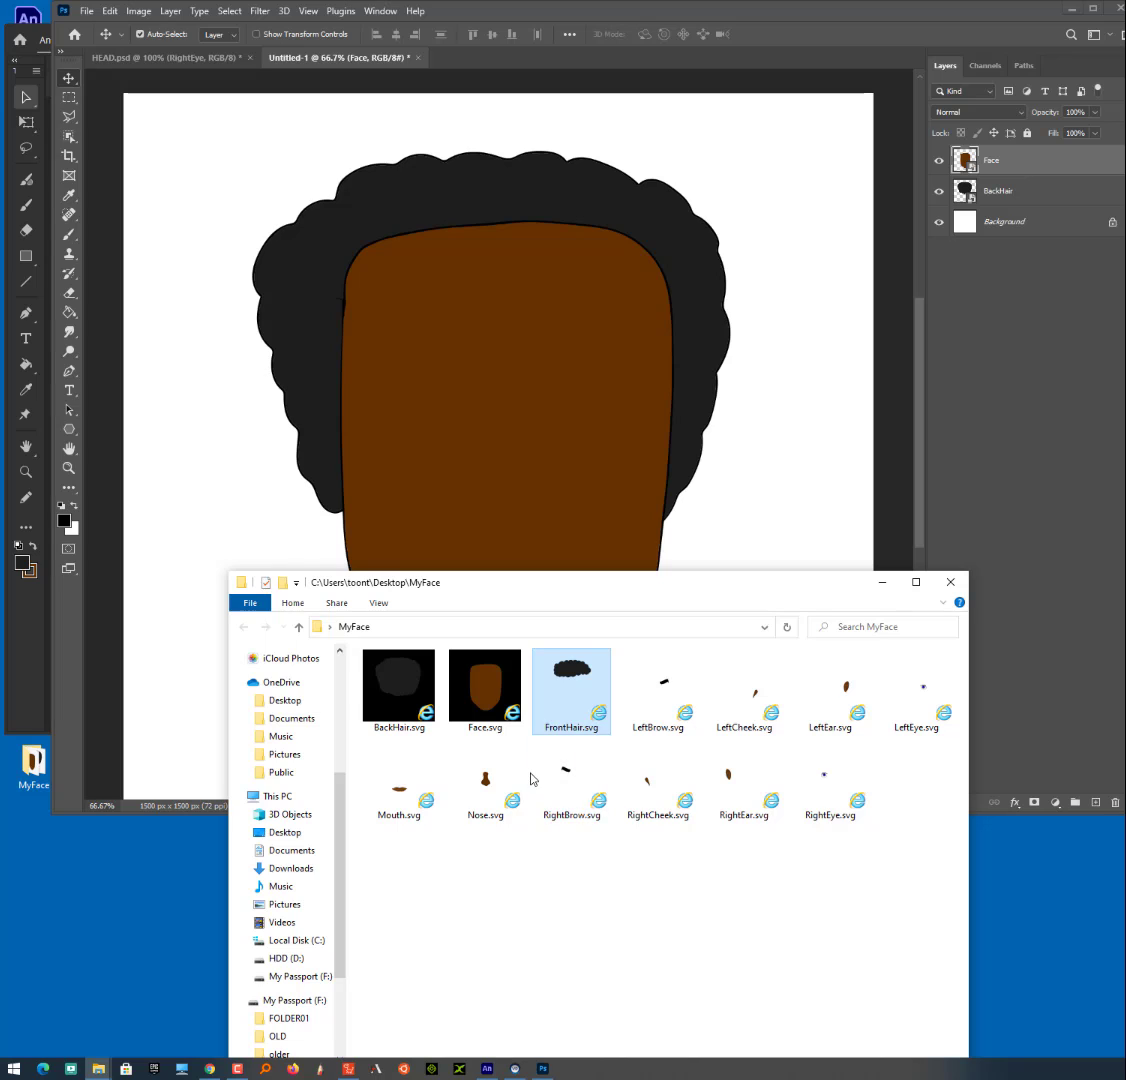
{"action": "left_click_drag", "start_coordinate": [399, 790], "coordinate": [577, 517]}
{"action": "key", "text": "Return"}
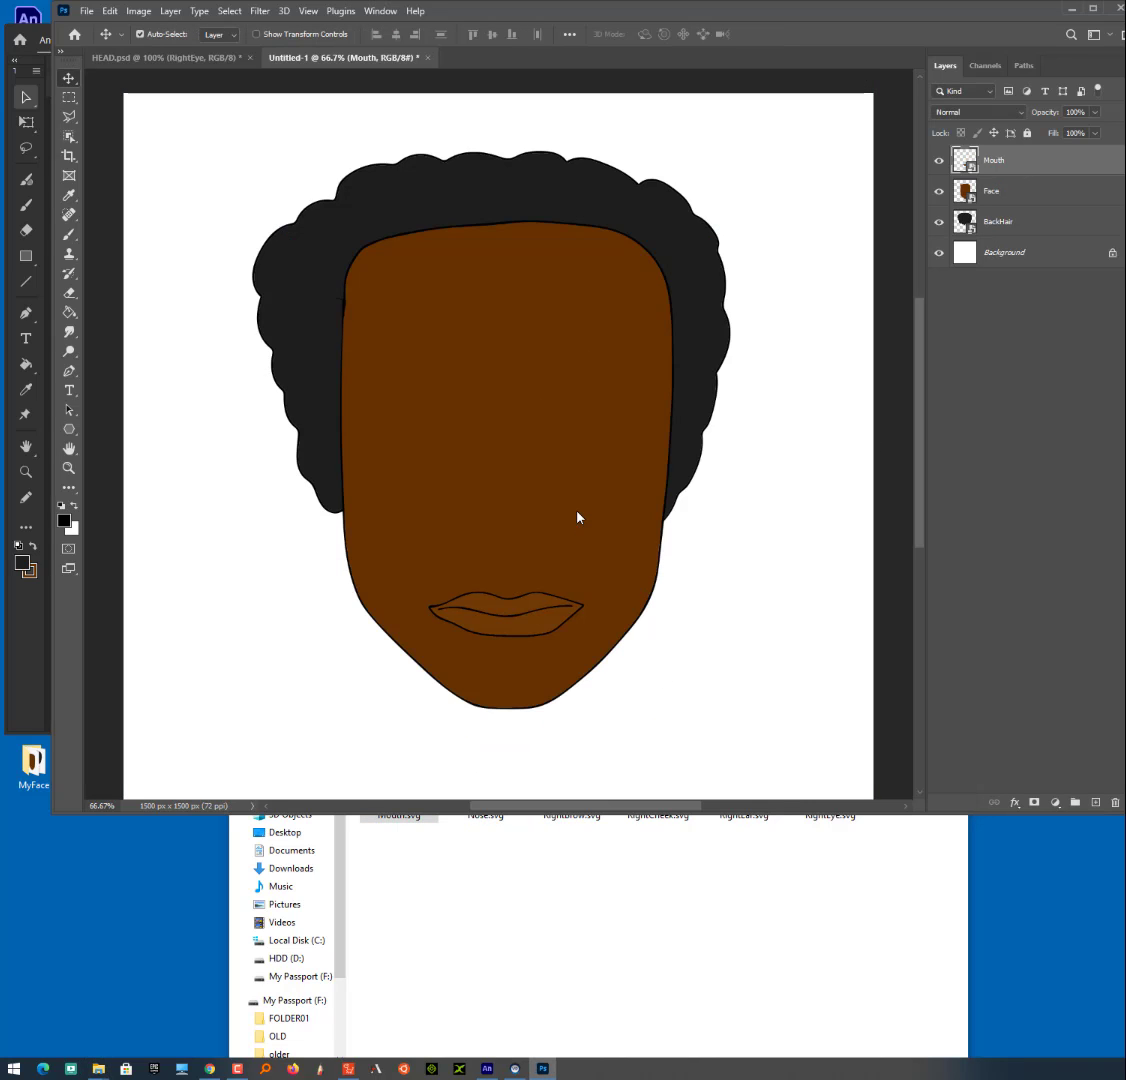
{"action": "left_click", "coordinate": [628, 900]}
{"action": "left_click_drag", "start_coordinate": [450, 797], "coordinate": [583, 492]}
{"action": "key", "text": "Return"}
{"action": "left_click", "coordinate": [585, 931]}
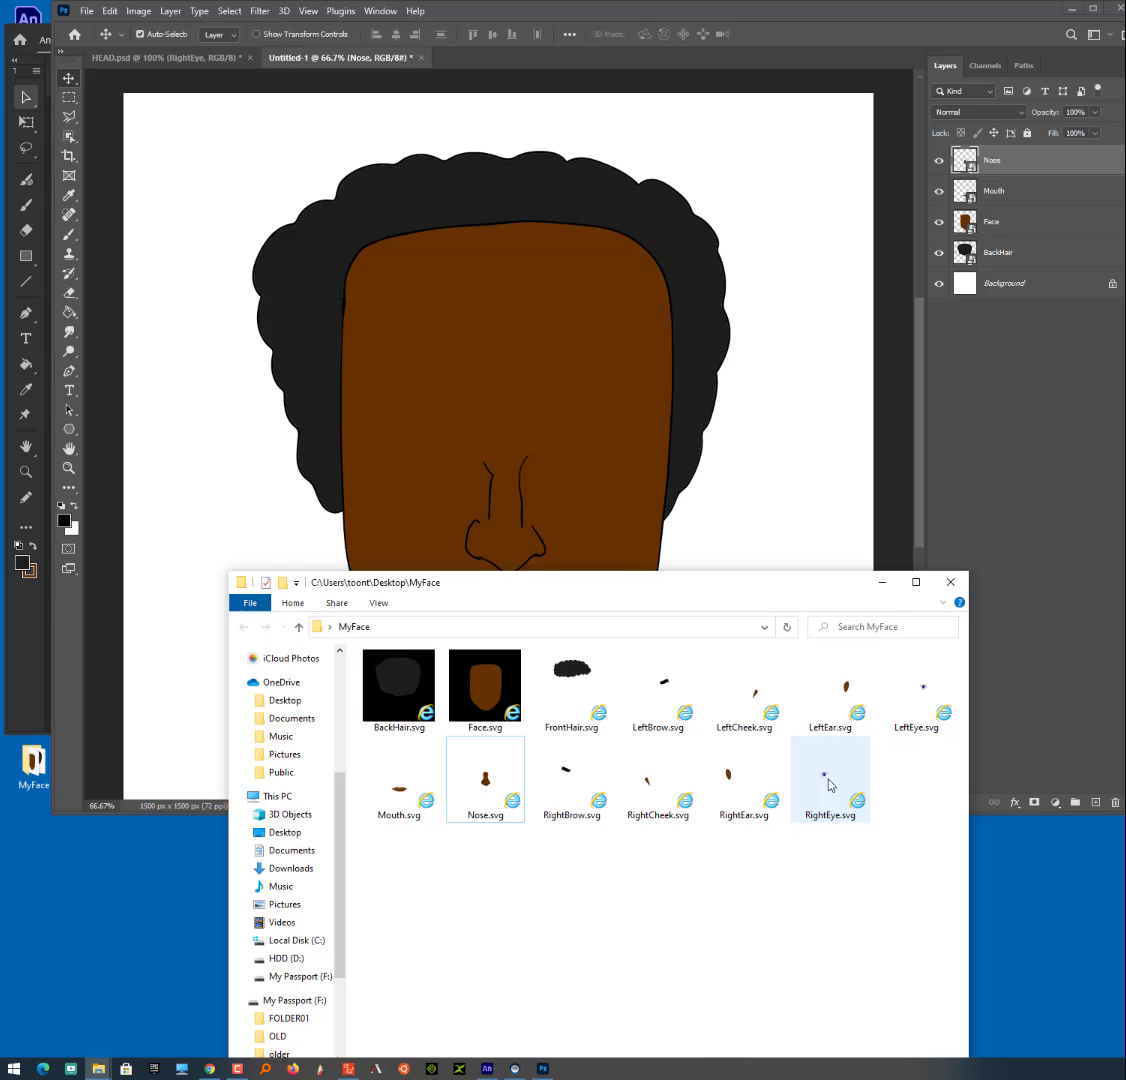
- Place RightEye.svg and LeftEye.svg from the MyFace folder as new layers above the Nose layer in the Photoshop document
{"action": "left_click_drag", "start_coordinate": [829, 784], "coordinate": [415, 400]}
{"action": "key", "text": "Return"}
{"action": "left_click", "coordinate": [885, 949]}
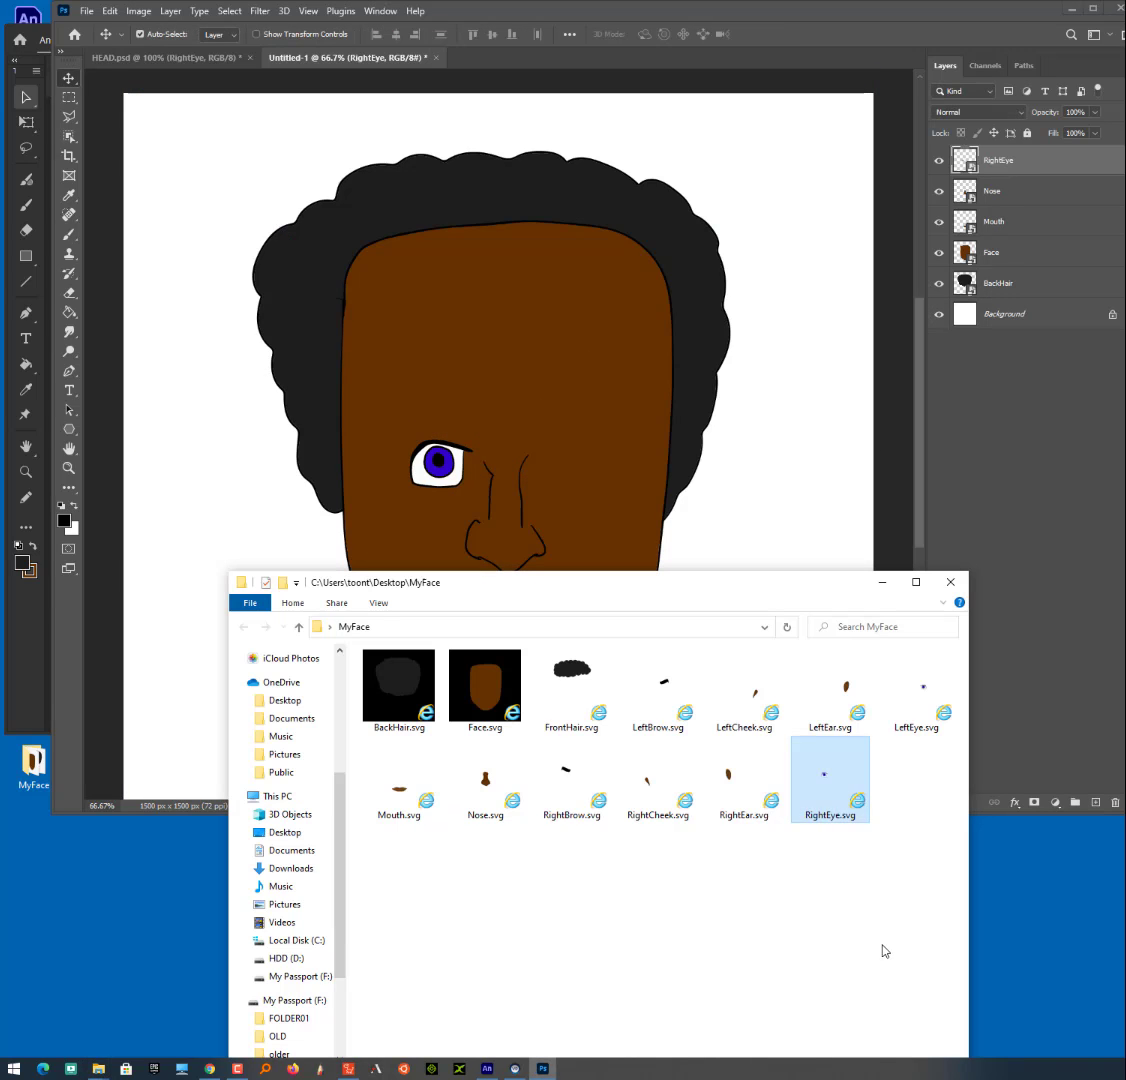
{"action": "left_click_drag", "start_coordinate": [920, 727], "coordinate": [706, 475]}
{"action": "key", "text": "Return"}
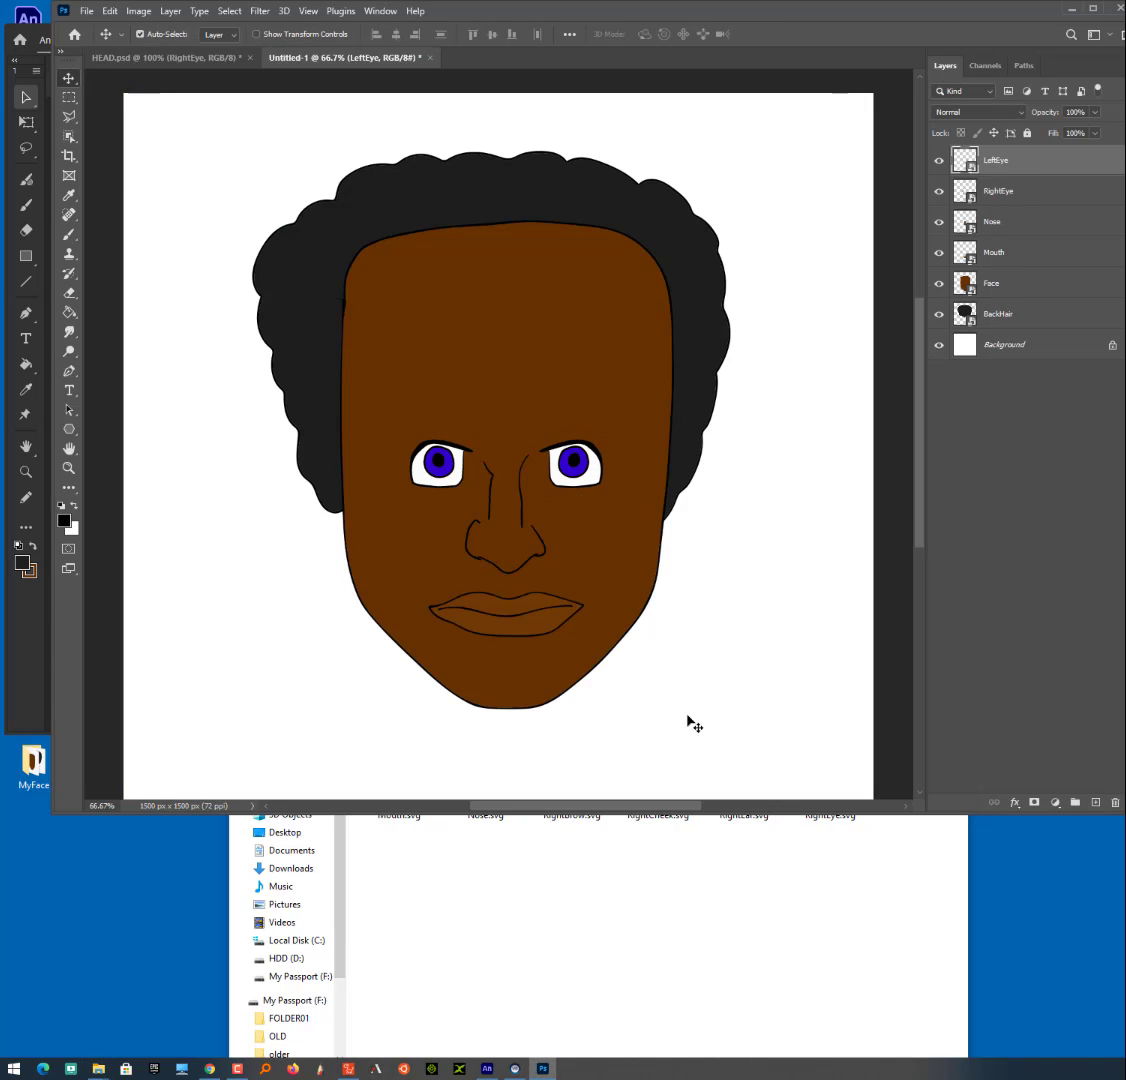
- Place RightBrow.svg and LeftBrow.svg from the MyFace folder as new layers above the LeftEye layer
{"action": "left_click", "coordinate": [690, 835]}
{"action": "left_click_drag", "start_coordinate": [570, 785], "coordinate": [612, 522]}
{"action": "key", "text": "Return"}
{"action": "left_click", "coordinate": [648, 844]}
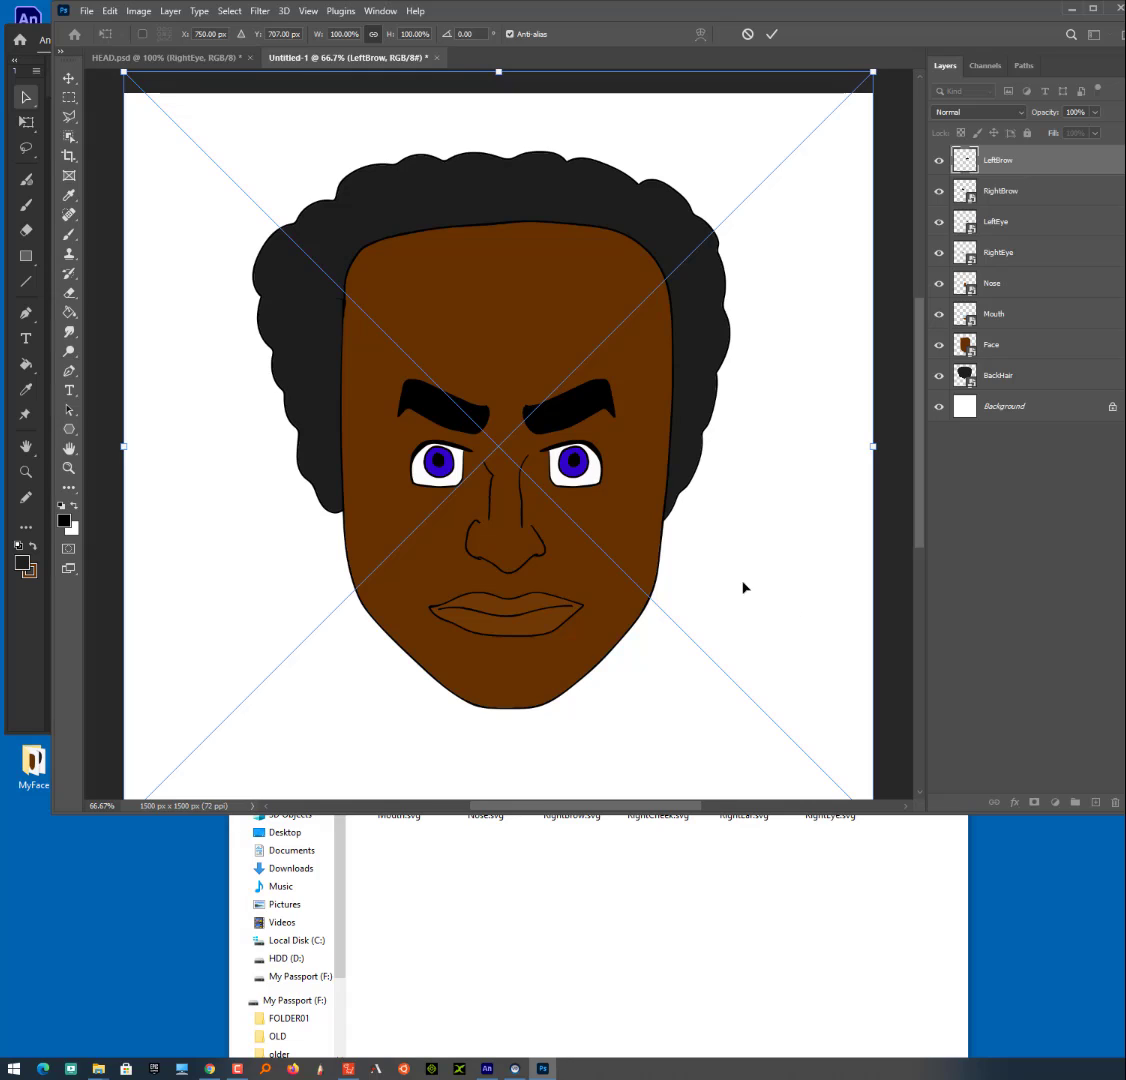
{"action": "key", "text": "Return"}
- Place FrontHair.svg from the MyFace folder at its original size as the topmost layer
{"action": "left_click", "coordinate": [671, 900]}
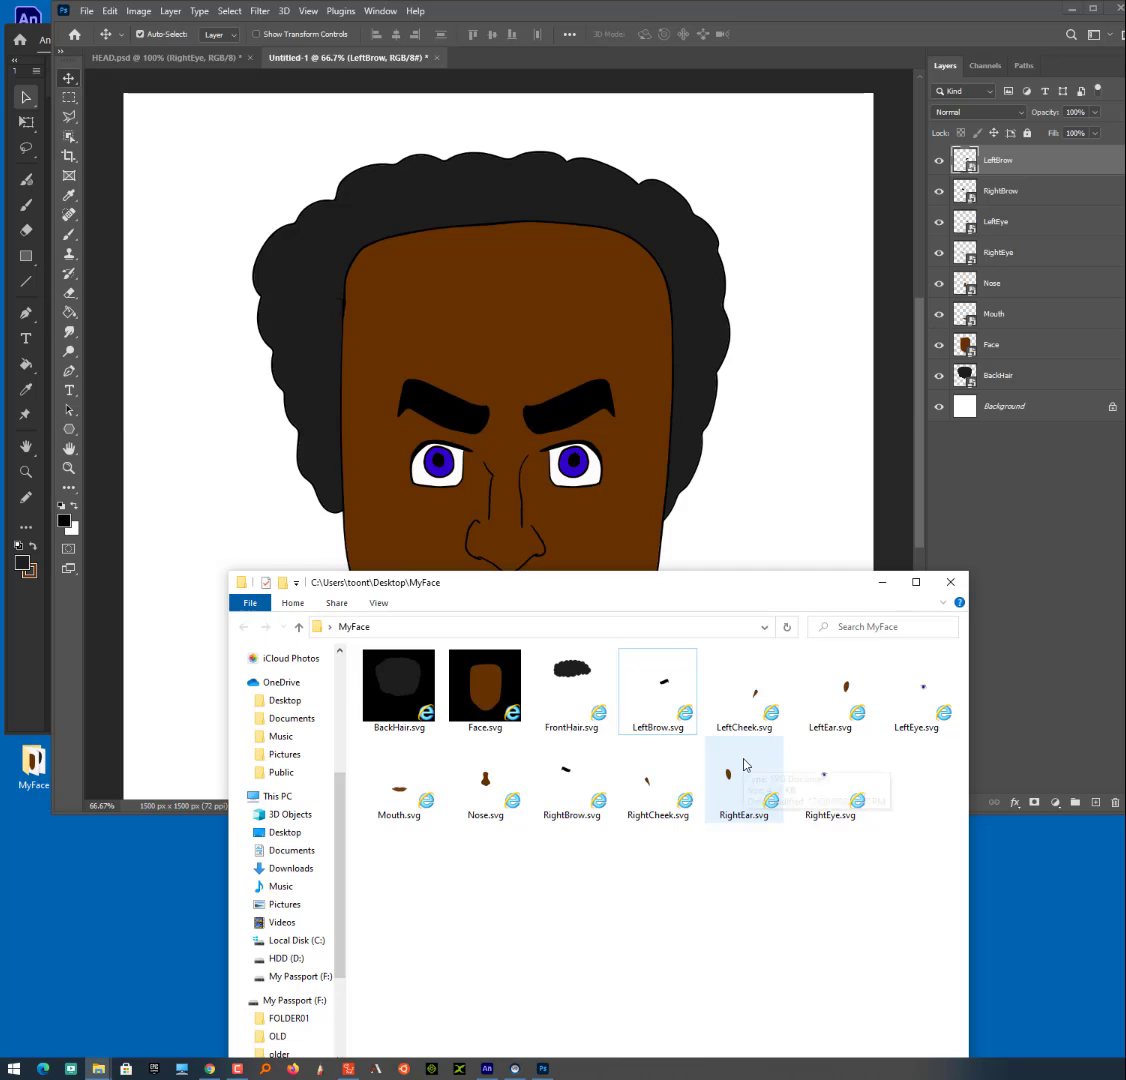
{"action": "left_click_drag", "start_coordinate": [572, 670], "coordinate": [604, 409]}
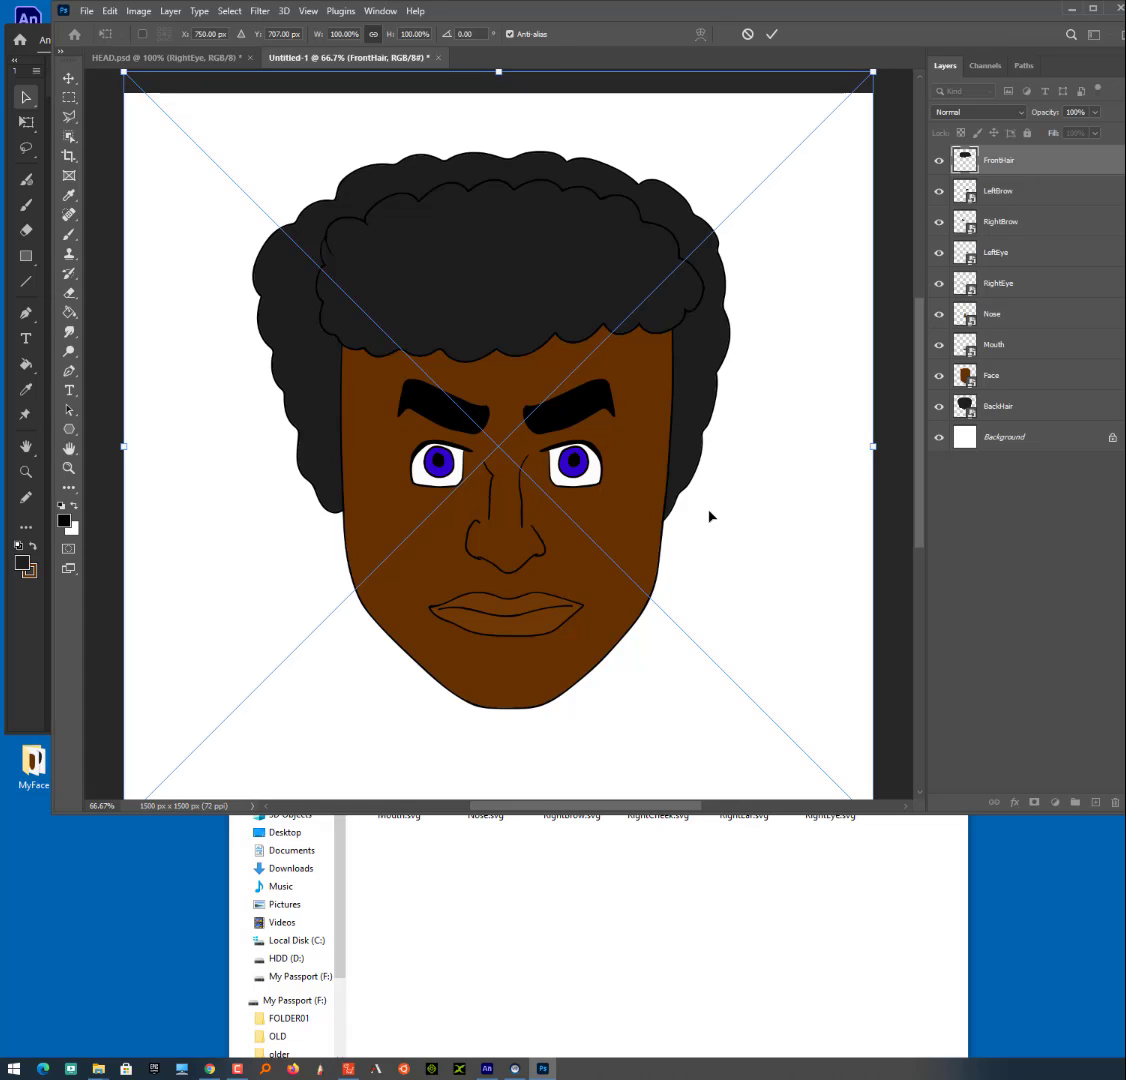
{"action": "key", "text": "Return"}
{"action": "left_click", "coordinate": [991, 375]}
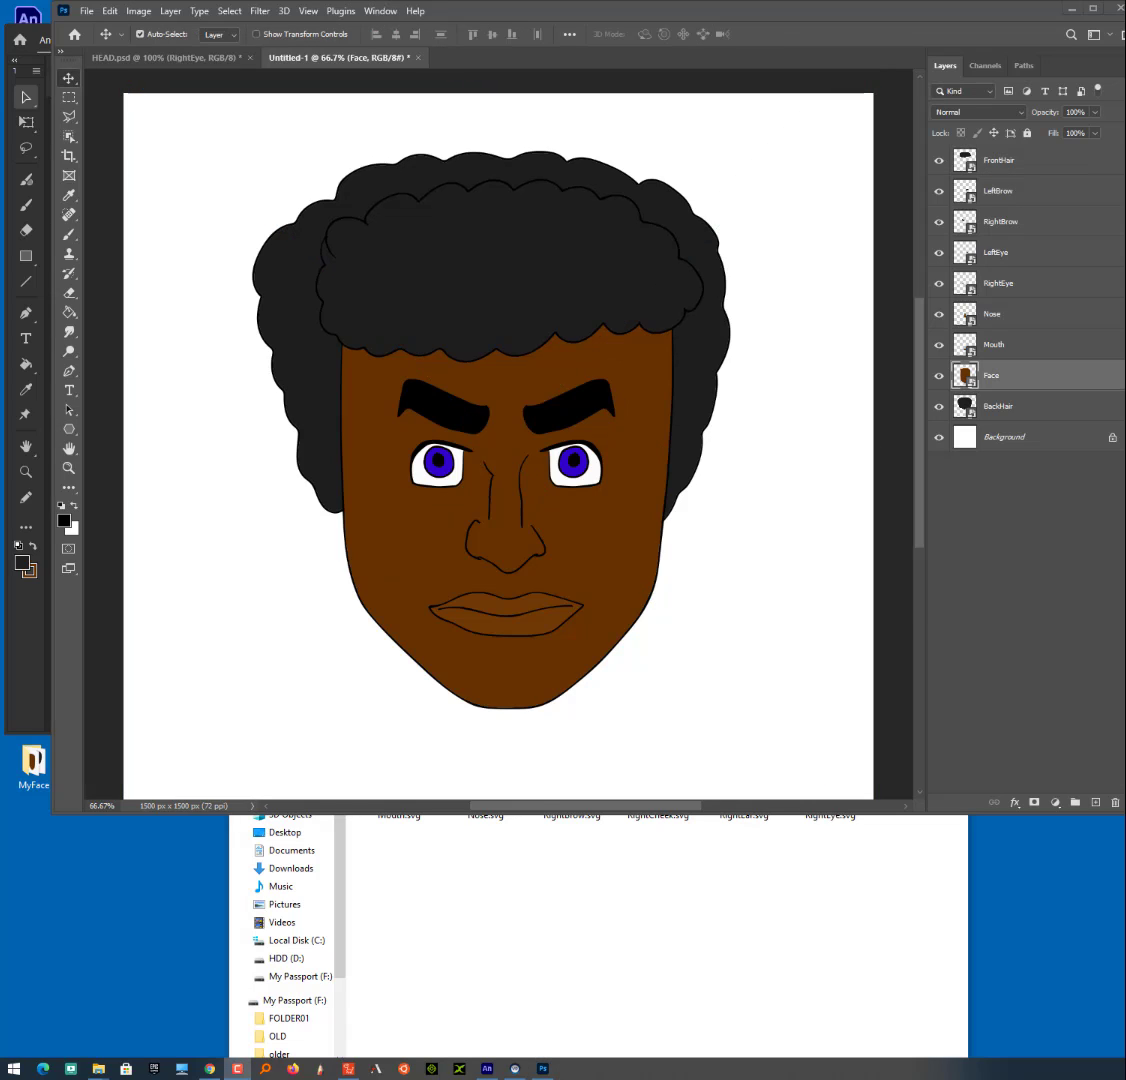
{"action": "left_click", "coordinate": [785, 489]}
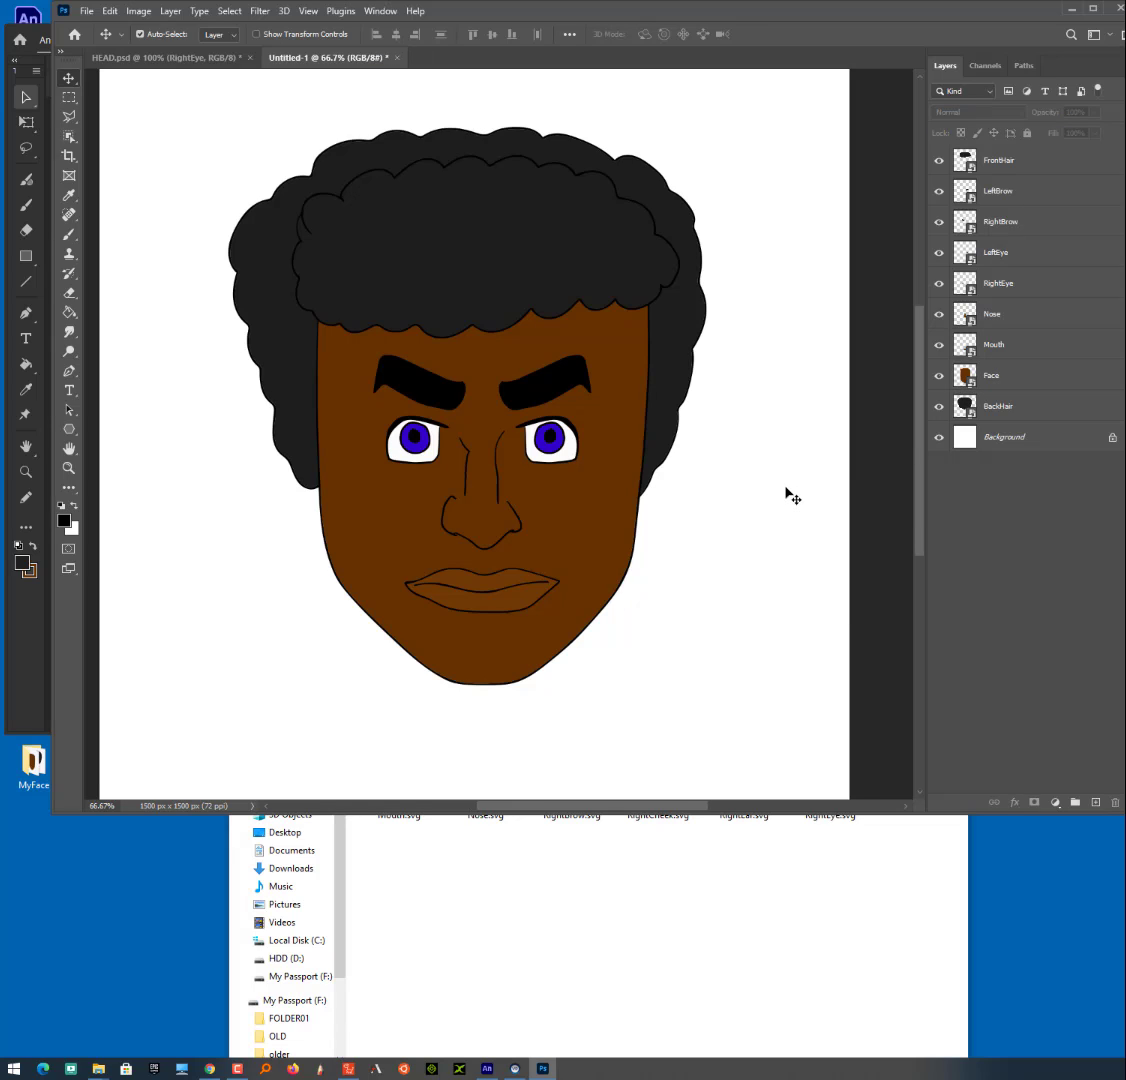
{"action": "left_click_drag", "start_coordinate": [761, 535], "coordinate": [689, 463]}
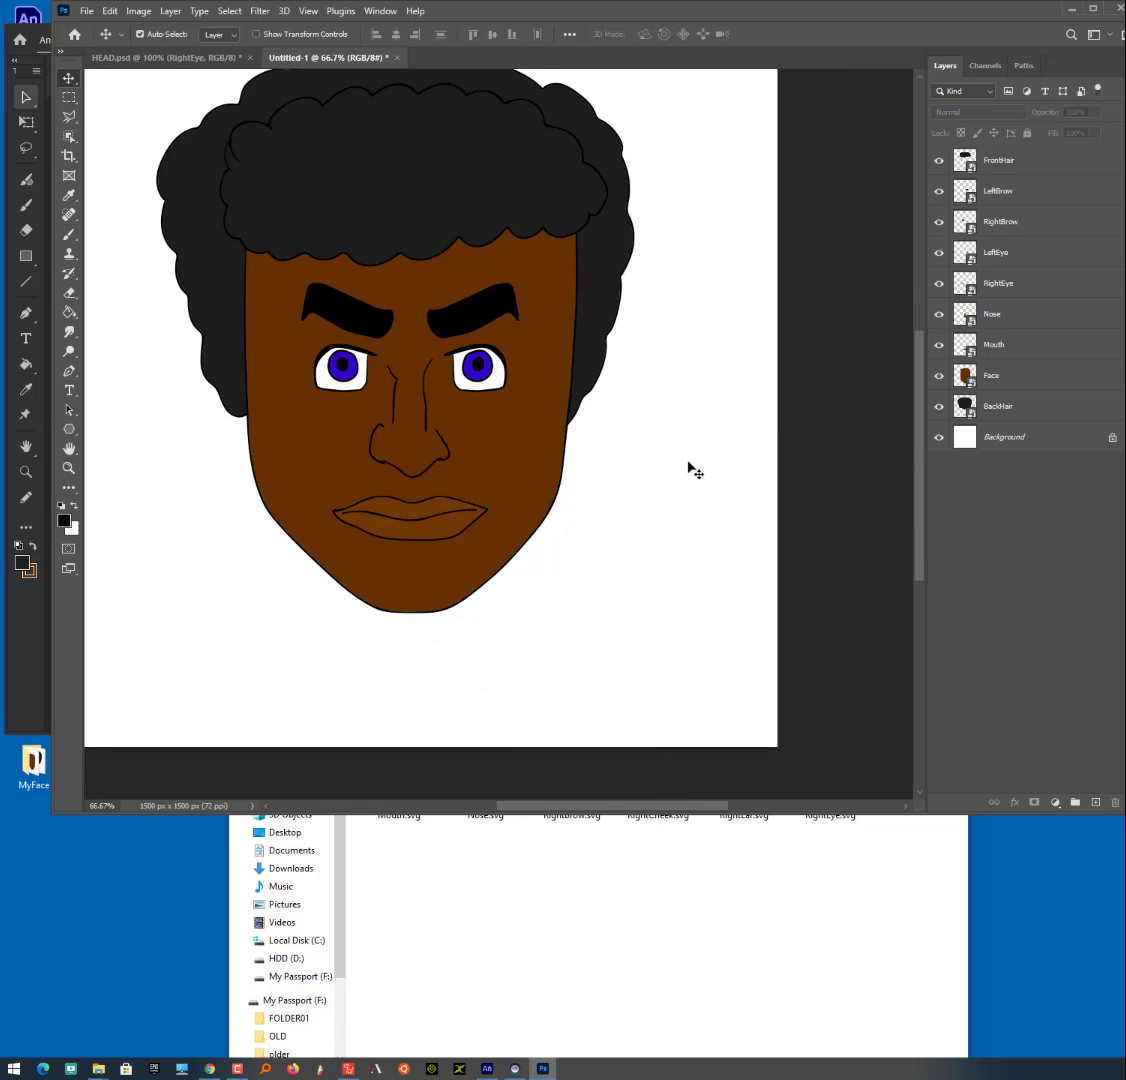
{"action": "right_click", "coordinate": [667, 378]}
{"action": "left_click", "coordinate": [645, 397]}
{"action": "scroll", "coordinate": [648, 398], "scroll_direction": "up", "scroll_amount": 4}
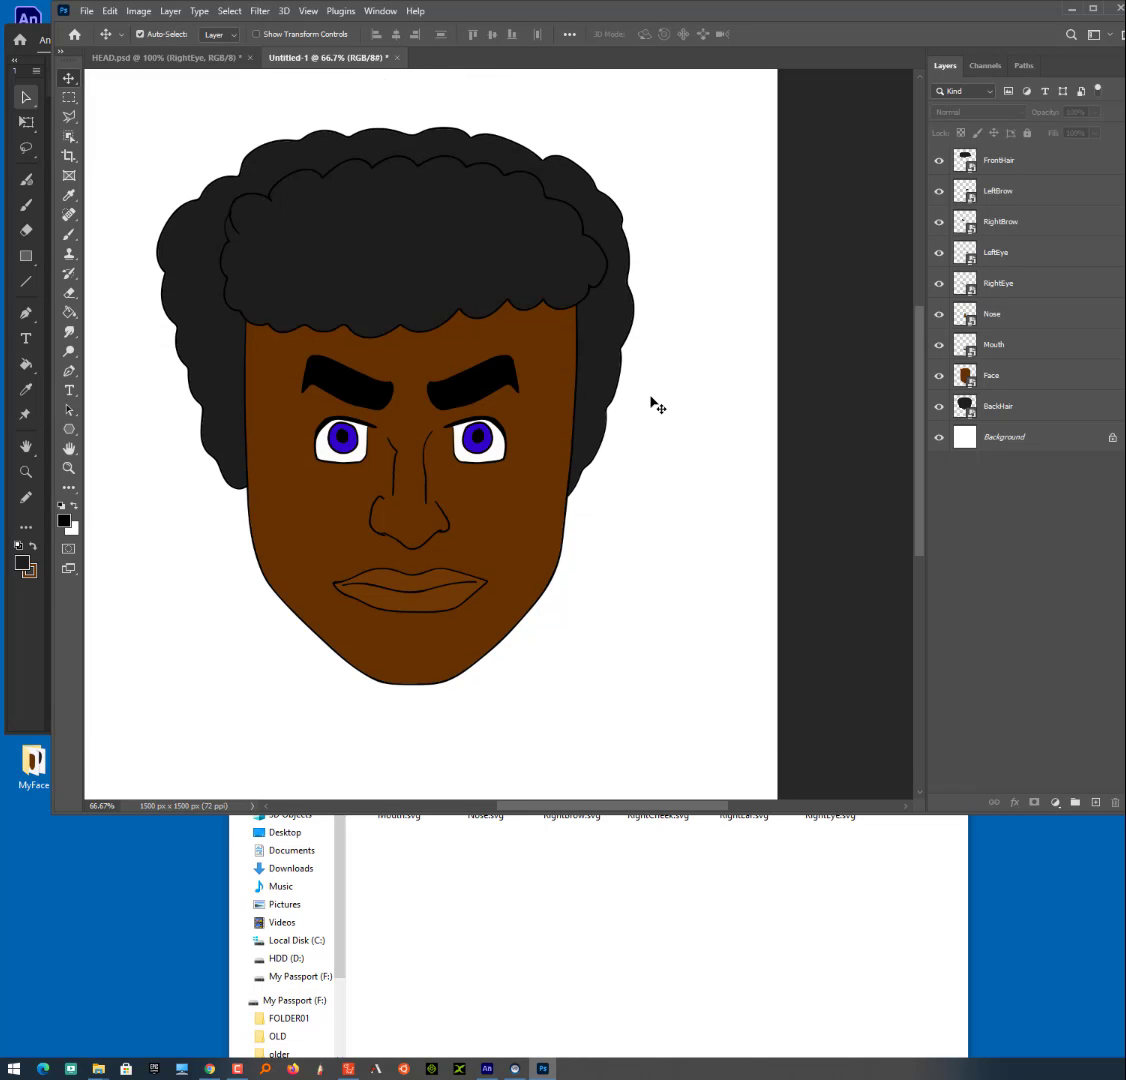
{"action": "left_click", "coordinate": [665, 409]}
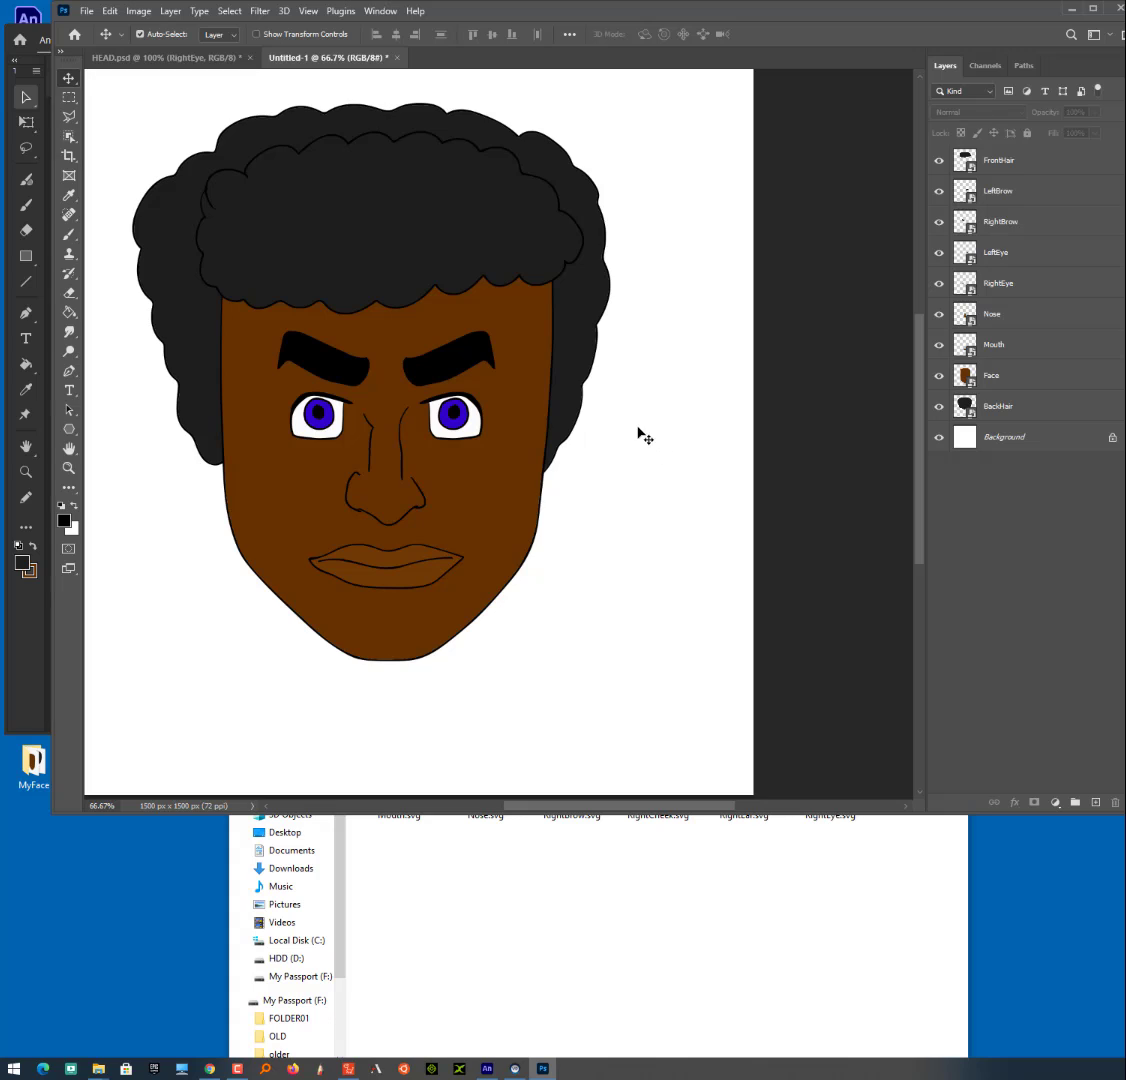
{"action": "left_click_drag", "start_coordinate": [638, 428], "coordinate": [952, 621]}
{"action": "key", "text": "space"}
{"action": "left_click_drag", "start_coordinate": [631, 363], "coordinate": [647, 391]}
{"action": "key", "text": "ctrl+z"}
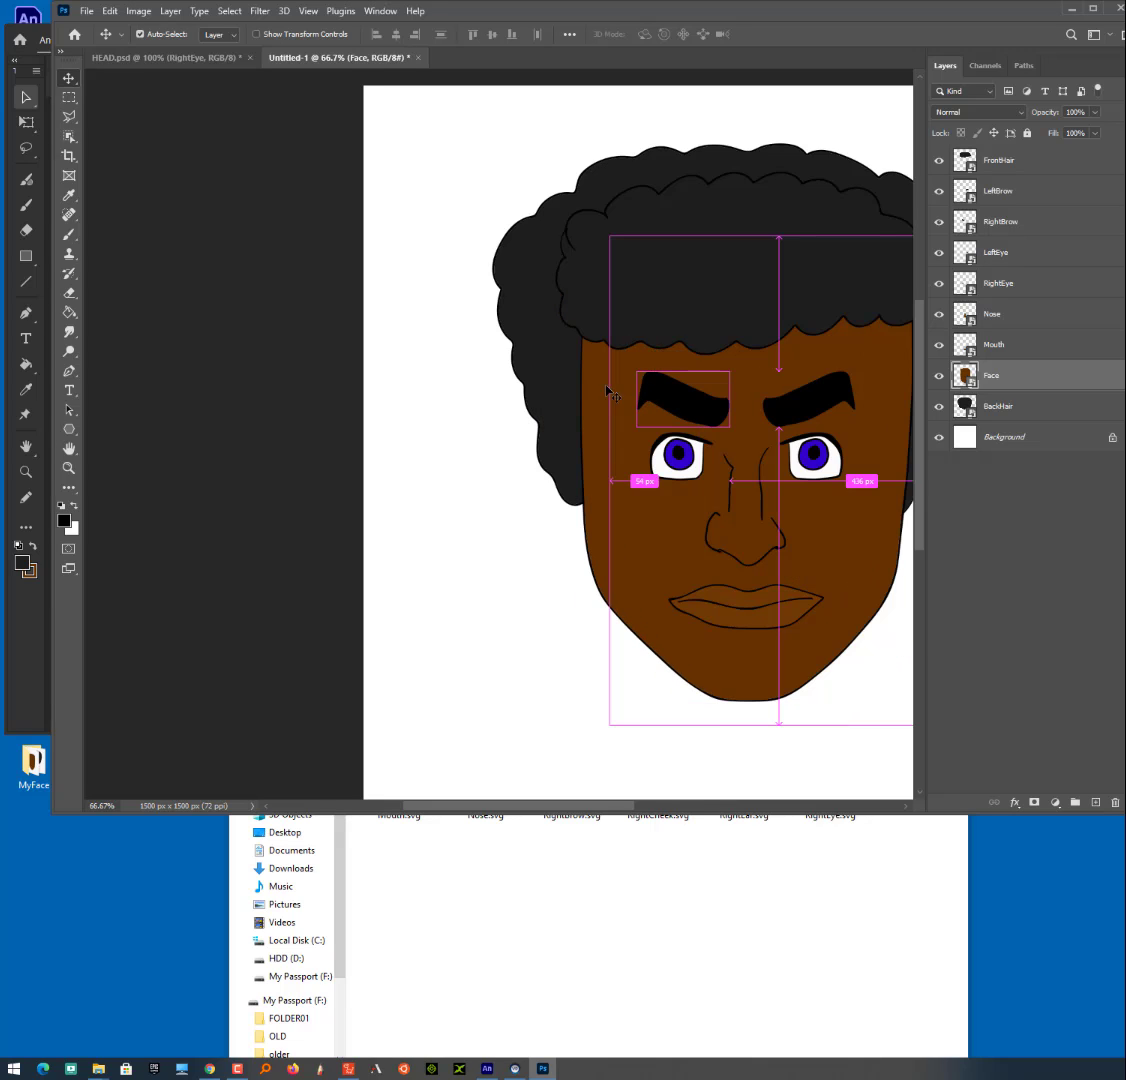
{"action": "key", "text": "space"}
{"action": "left_click_drag", "start_coordinate": [873, 515], "coordinate": [622, 566]}
{"action": "left_click", "coordinate": [623, 566]}
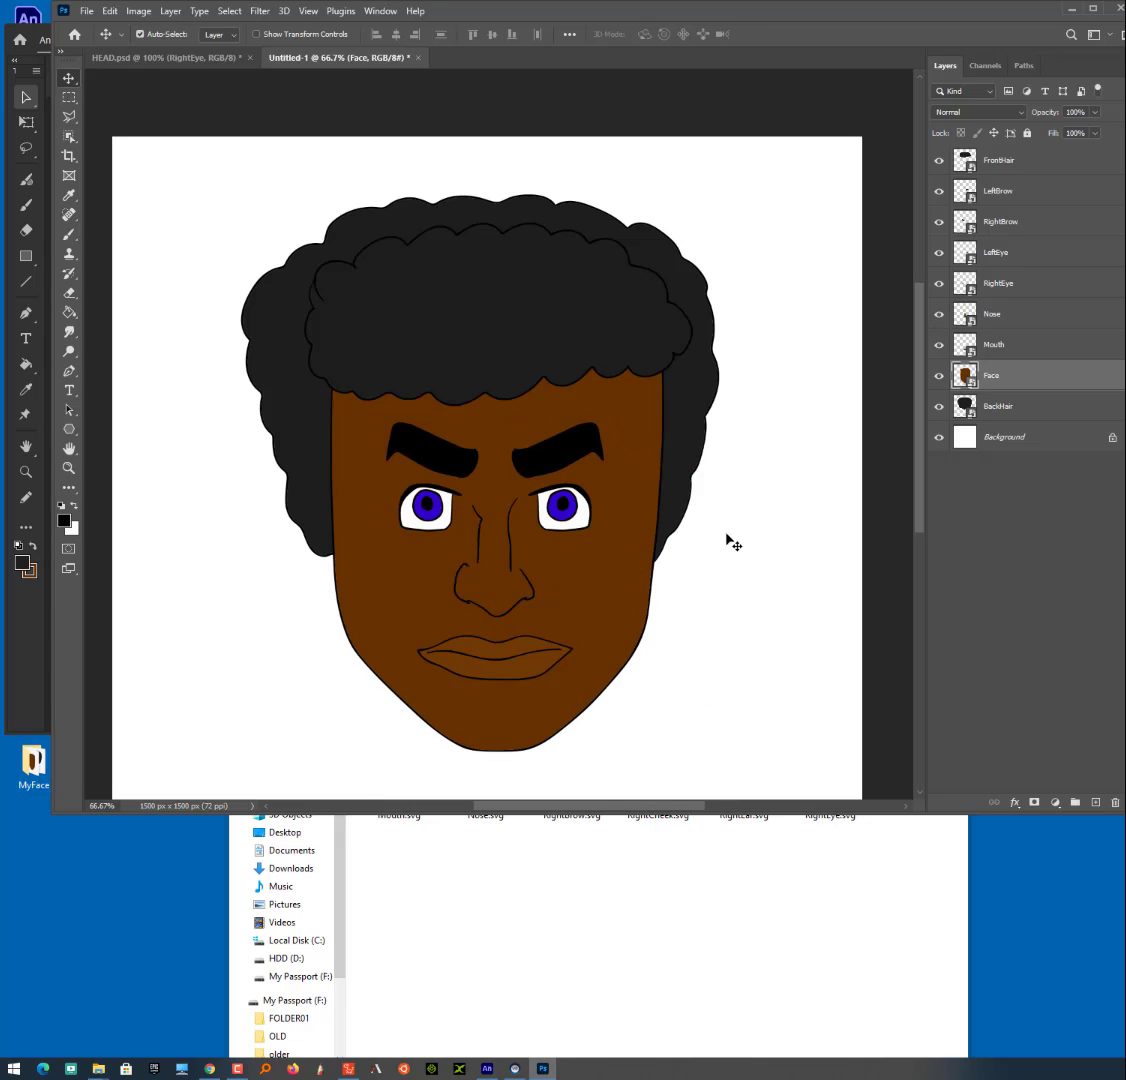
- Open the contents of the LeftBrow smart object, examine the brow's SVG in the browser and close it
{"action": "scroll", "coordinate": [733, 541], "scroll_direction": "up", "scroll_amount": 4}
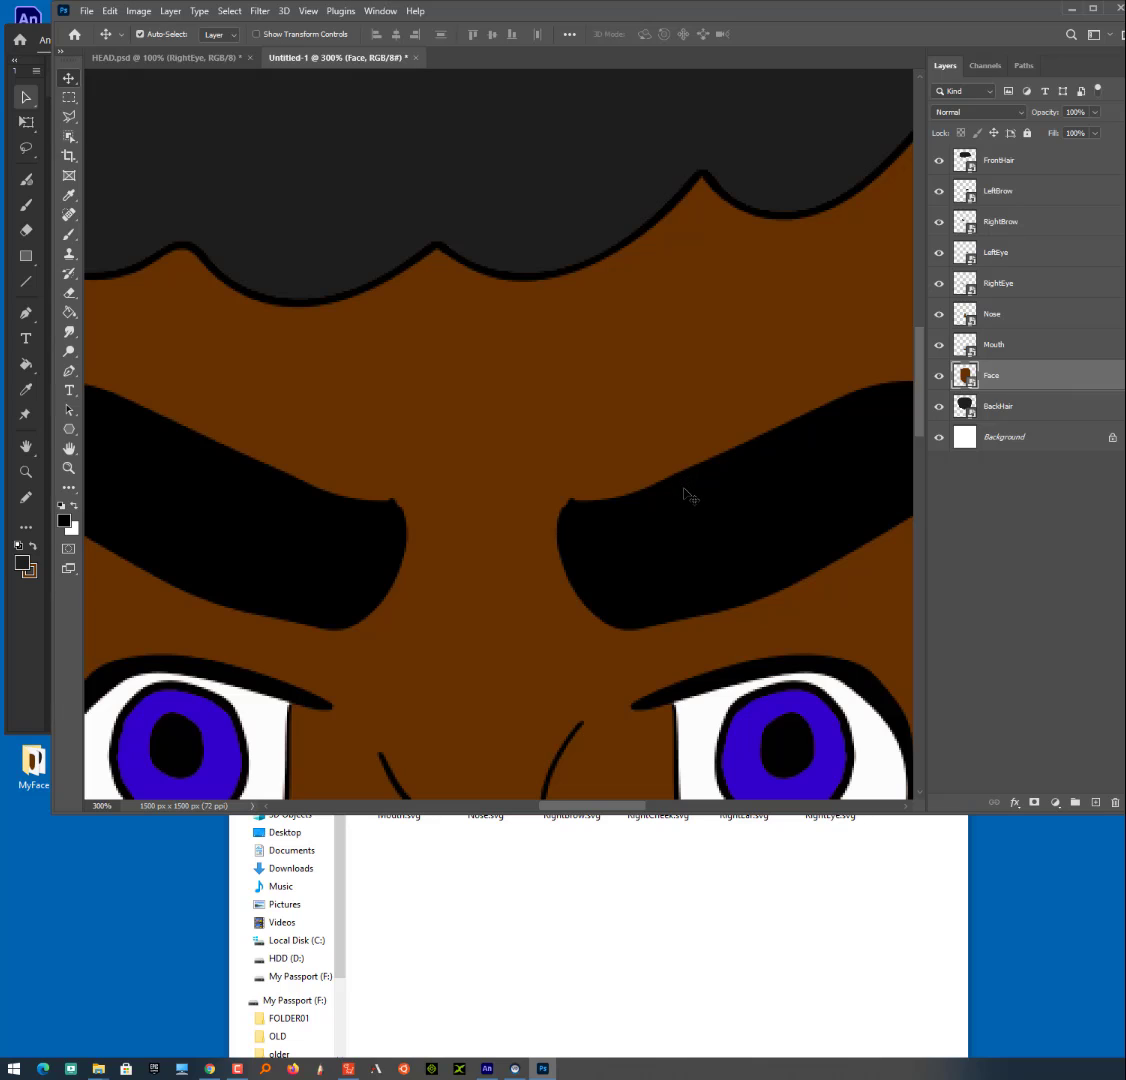
{"action": "left_click", "coordinate": [746, 483]}
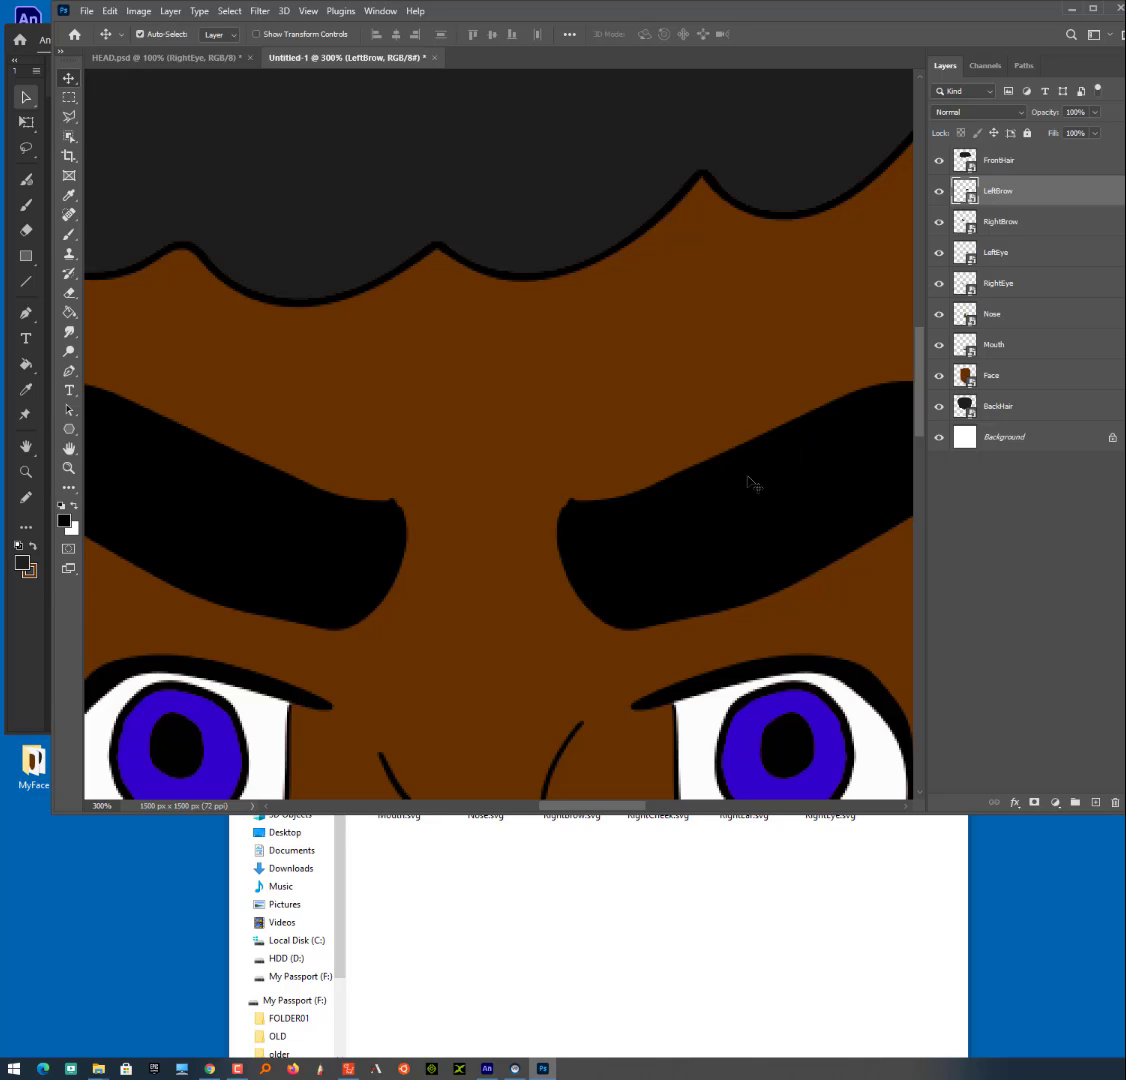
{"action": "double_click", "coordinate": [962, 191]}
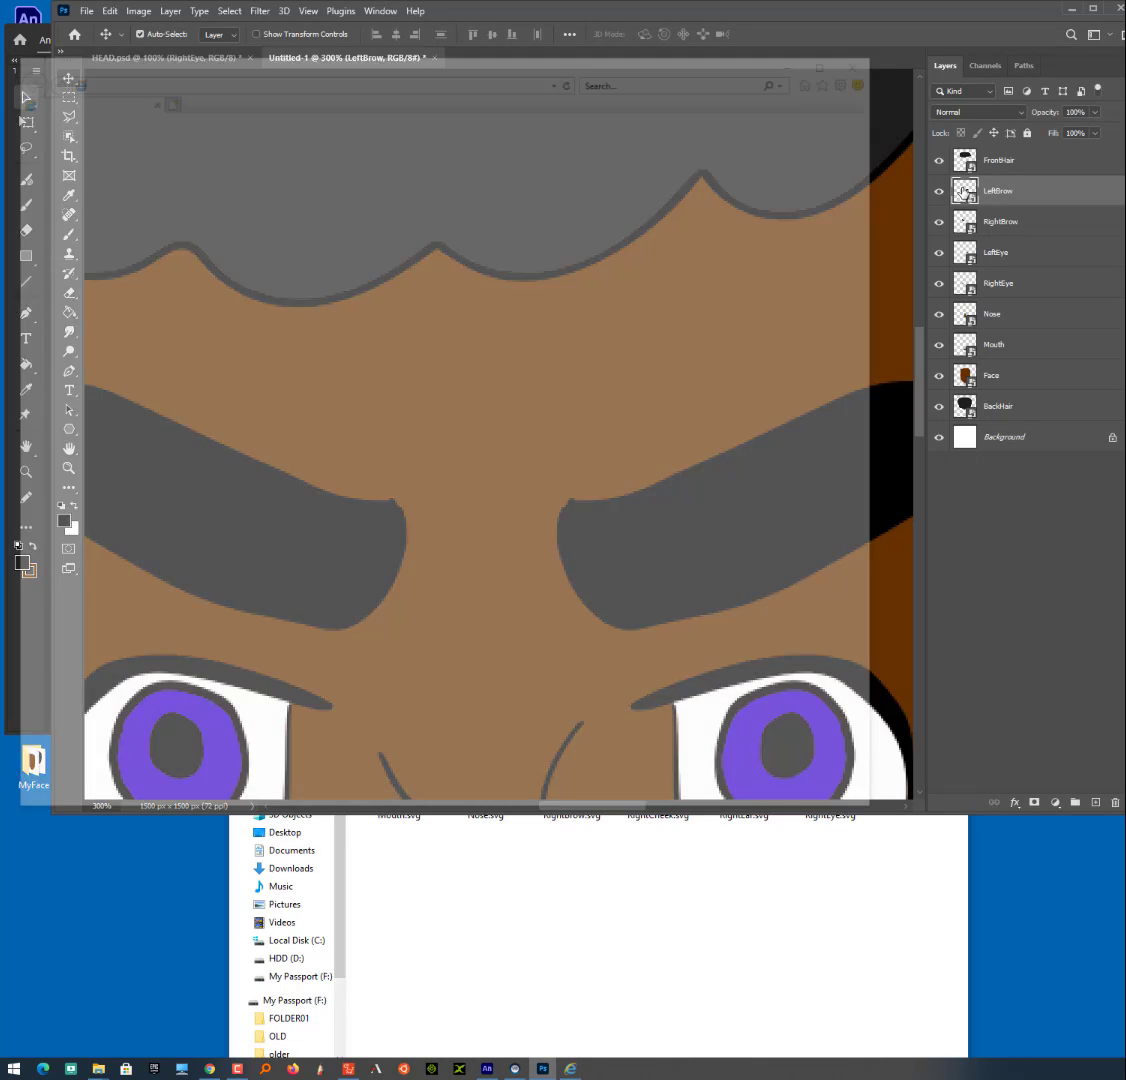
{"action": "left_click_drag", "start_coordinate": [654, 62], "coordinate": [653, 63]}
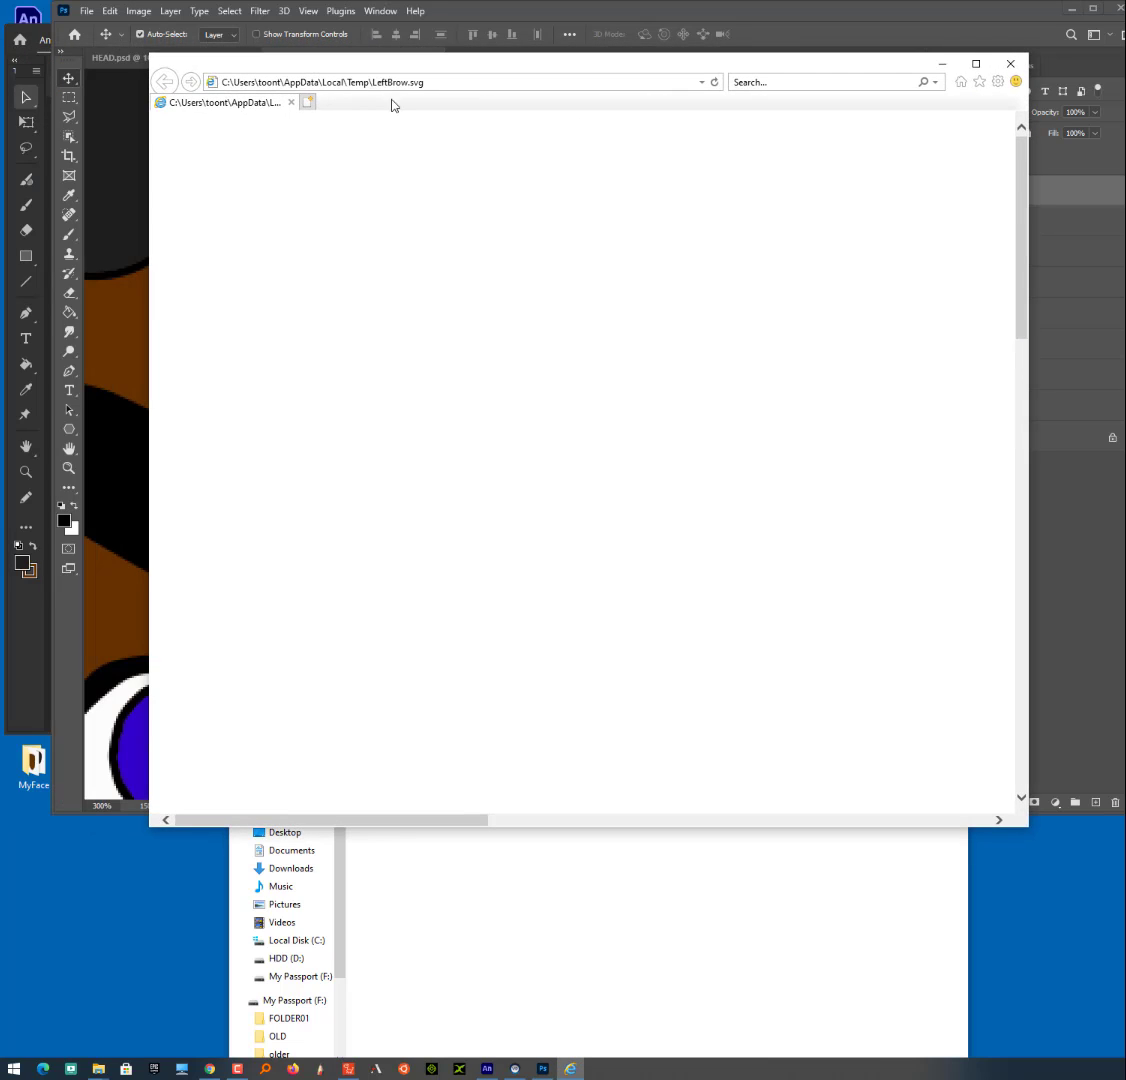
{"action": "left_click_drag", "start_coordinate": [458, 823], "coordinate": [897, 820]}
{"action": "left_click_drag", "start_coordinate": [1023, 322], "coordinate": [1016, 501]}
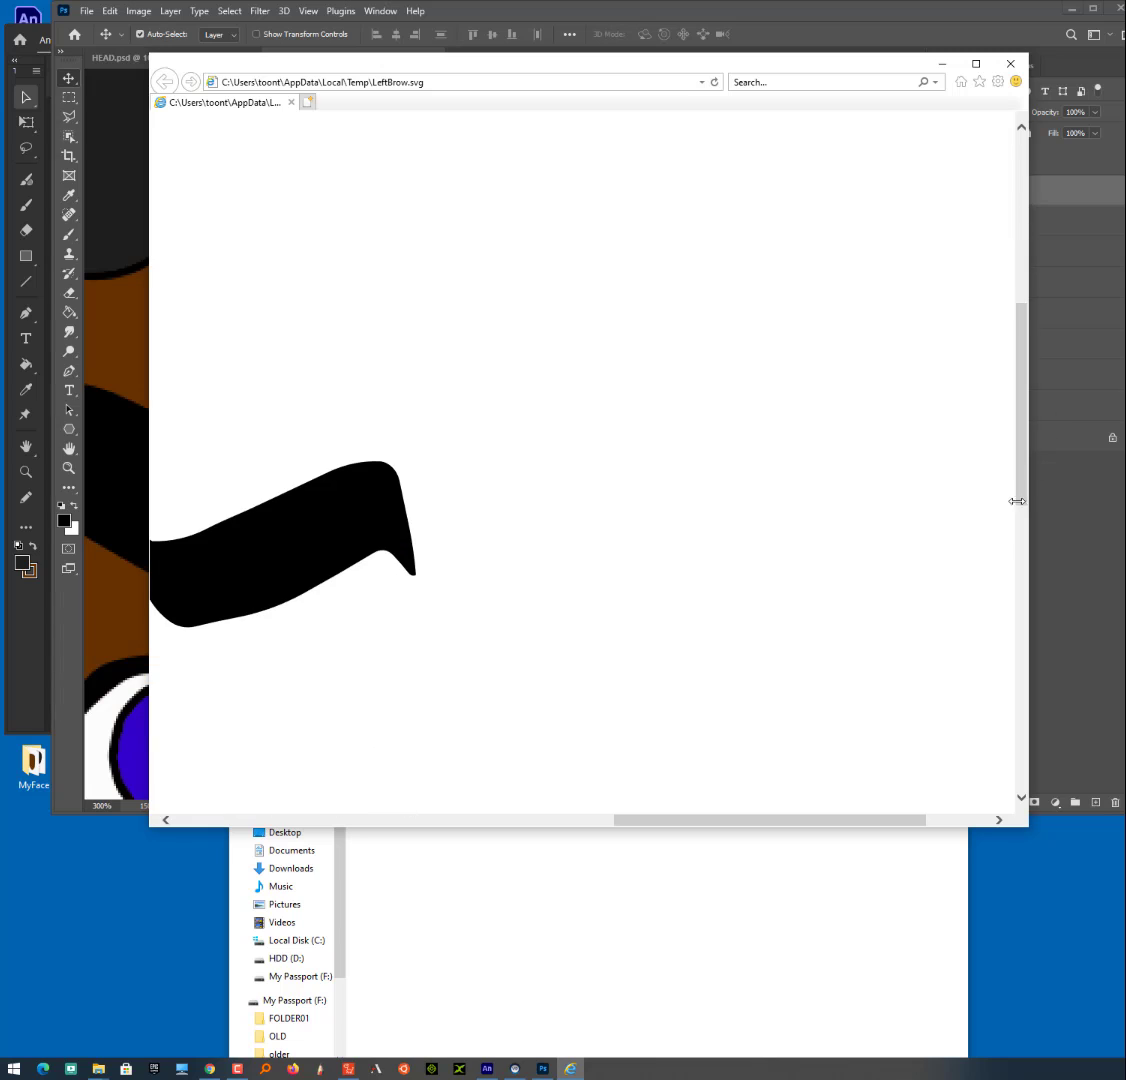
{"action": "left_click_drag", "start_coordinate": [783, 813], "coordinate": [622, 821]}
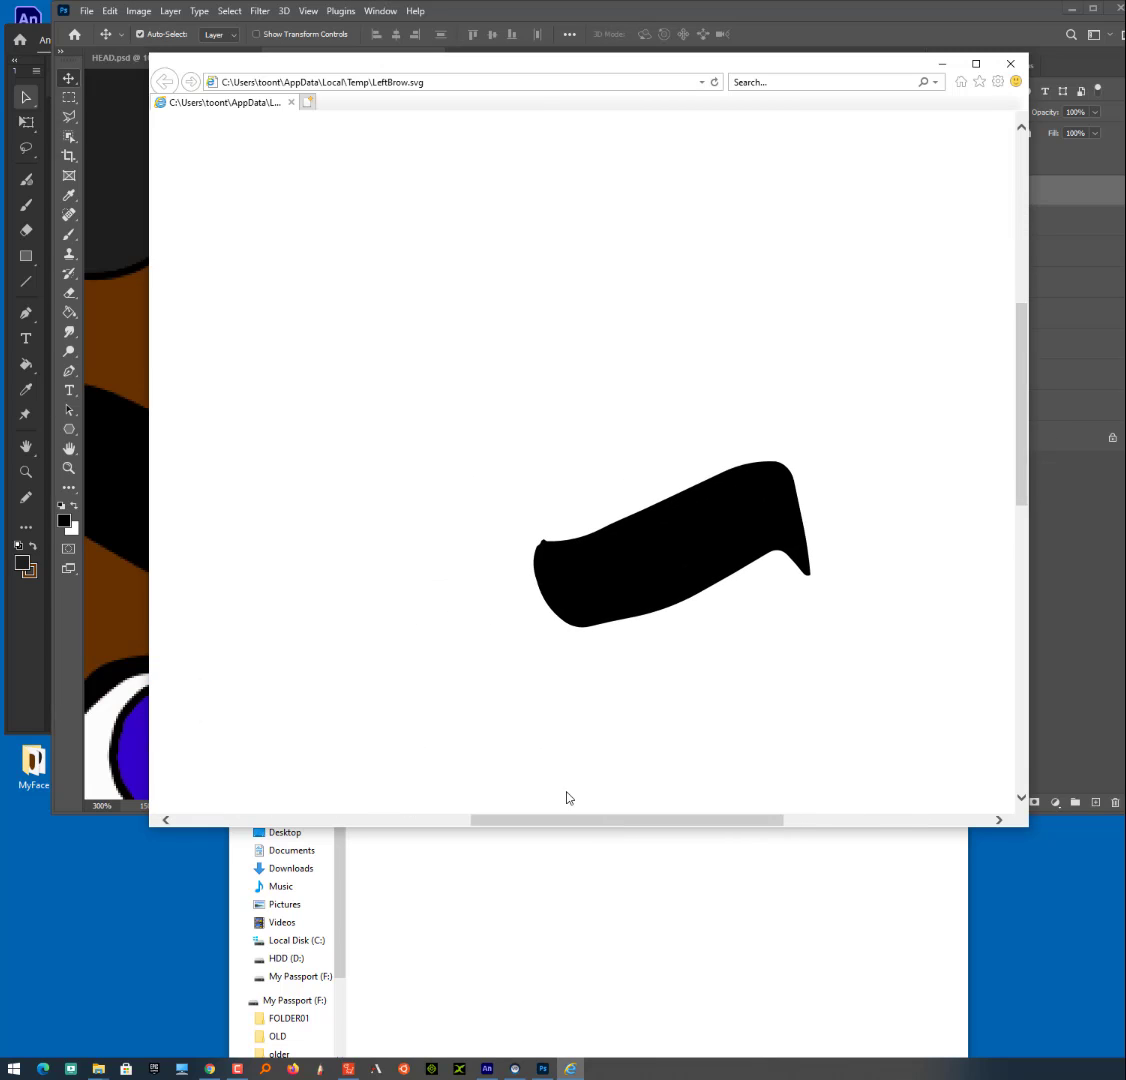
{"action": "left_click", "coordinate": [1008, 66]}
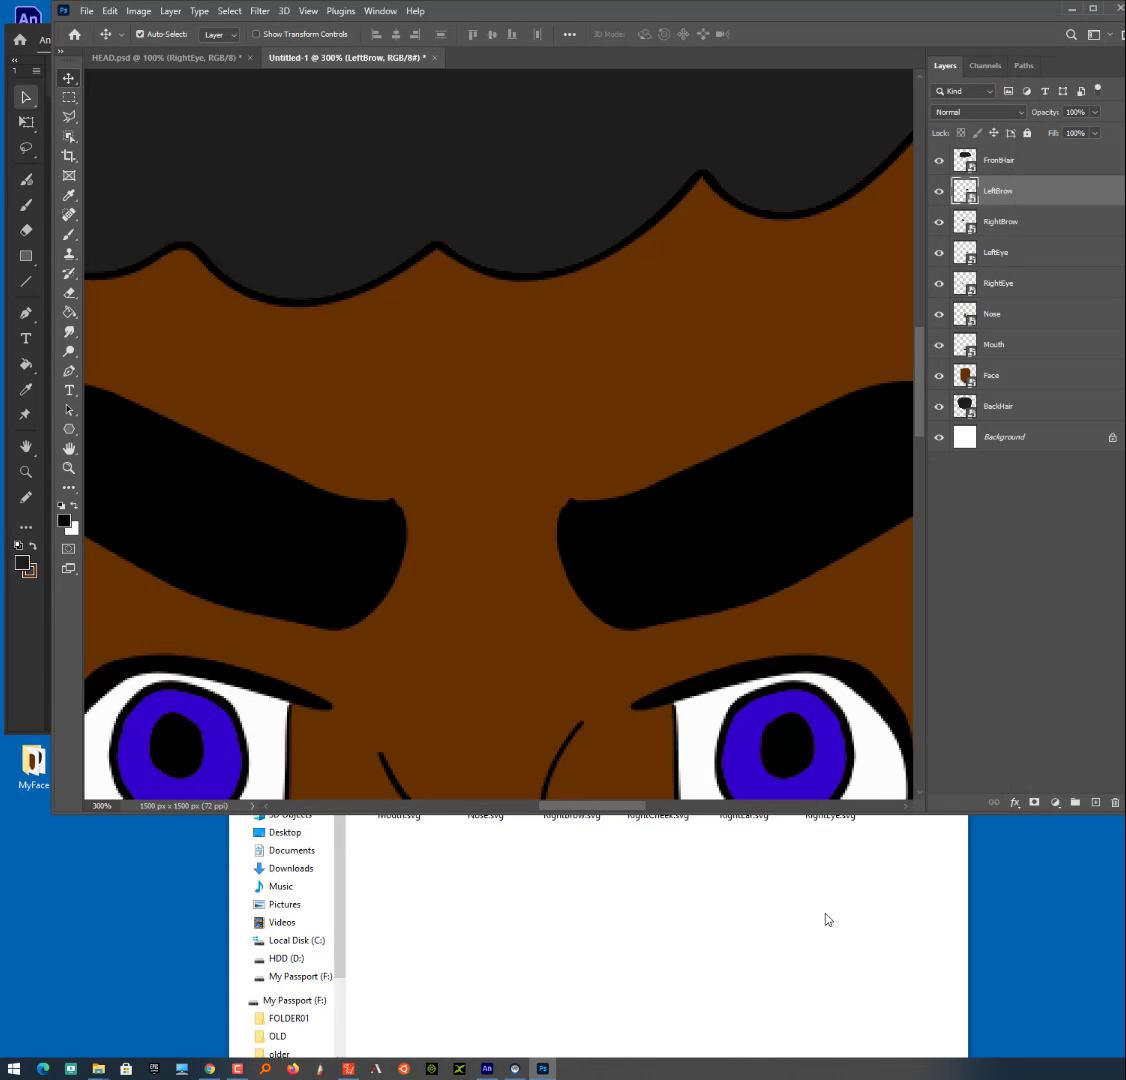
- Switch to Animate, stretch the top of the ear inside the LeftEar symbol into a tall pointed tip and return to Scene 1
{"action": "left_click", "coordinate": [827, 921]}
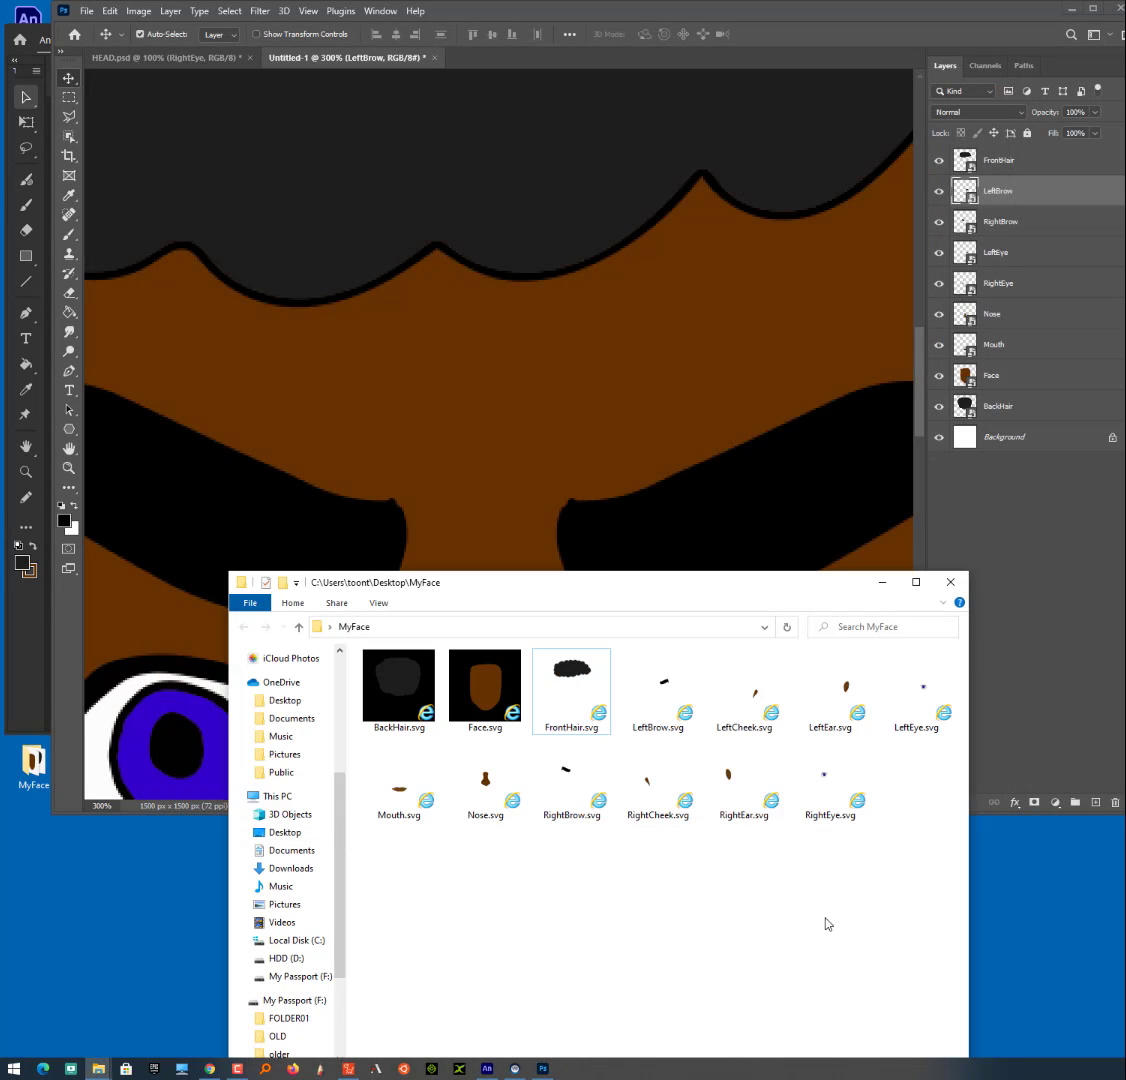
{"action": "left_click", "coordinate": [489, 1074]}
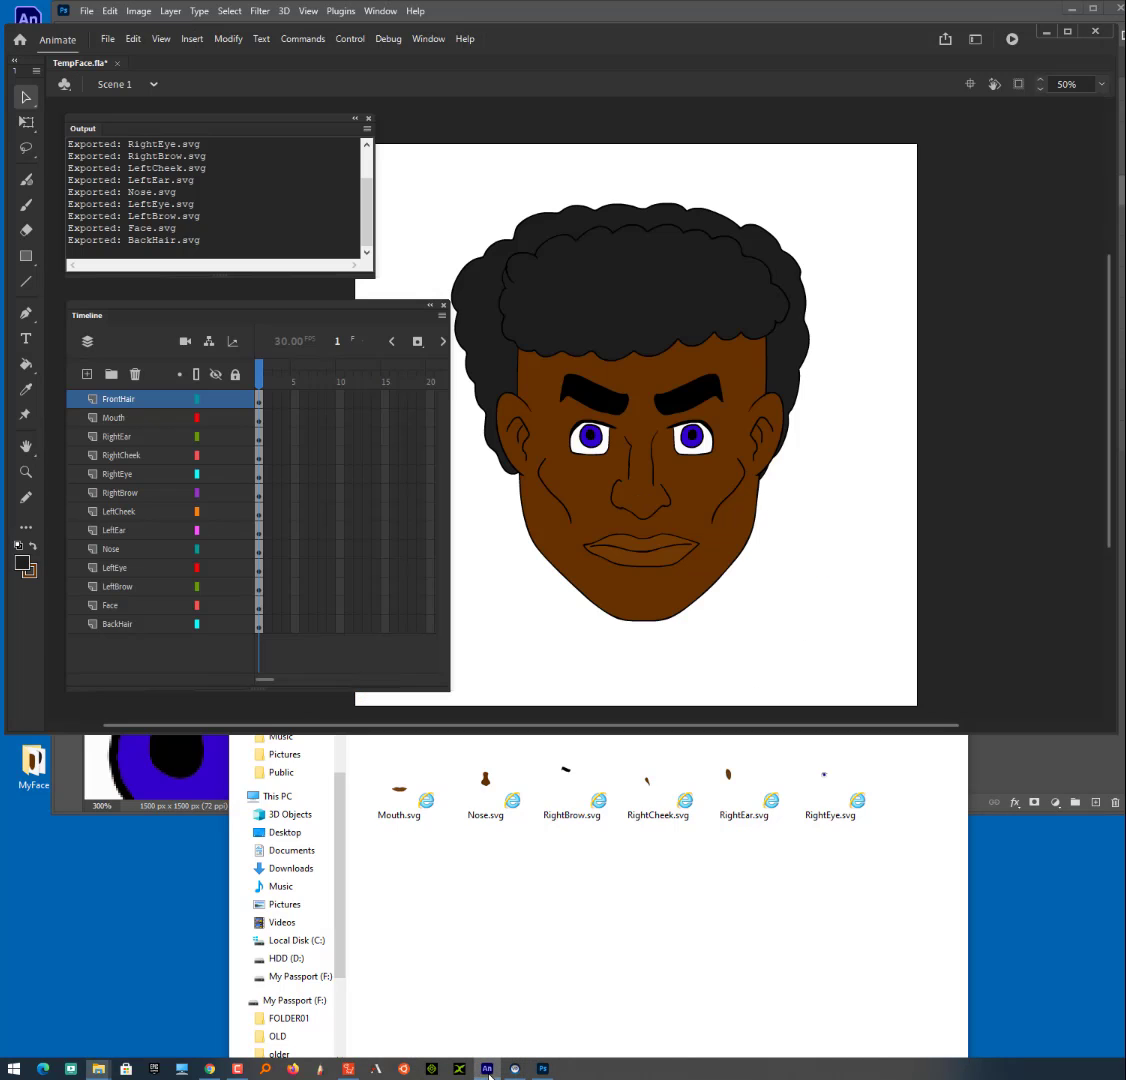
{"action": "left_click", "coordinate": [682, 390]}
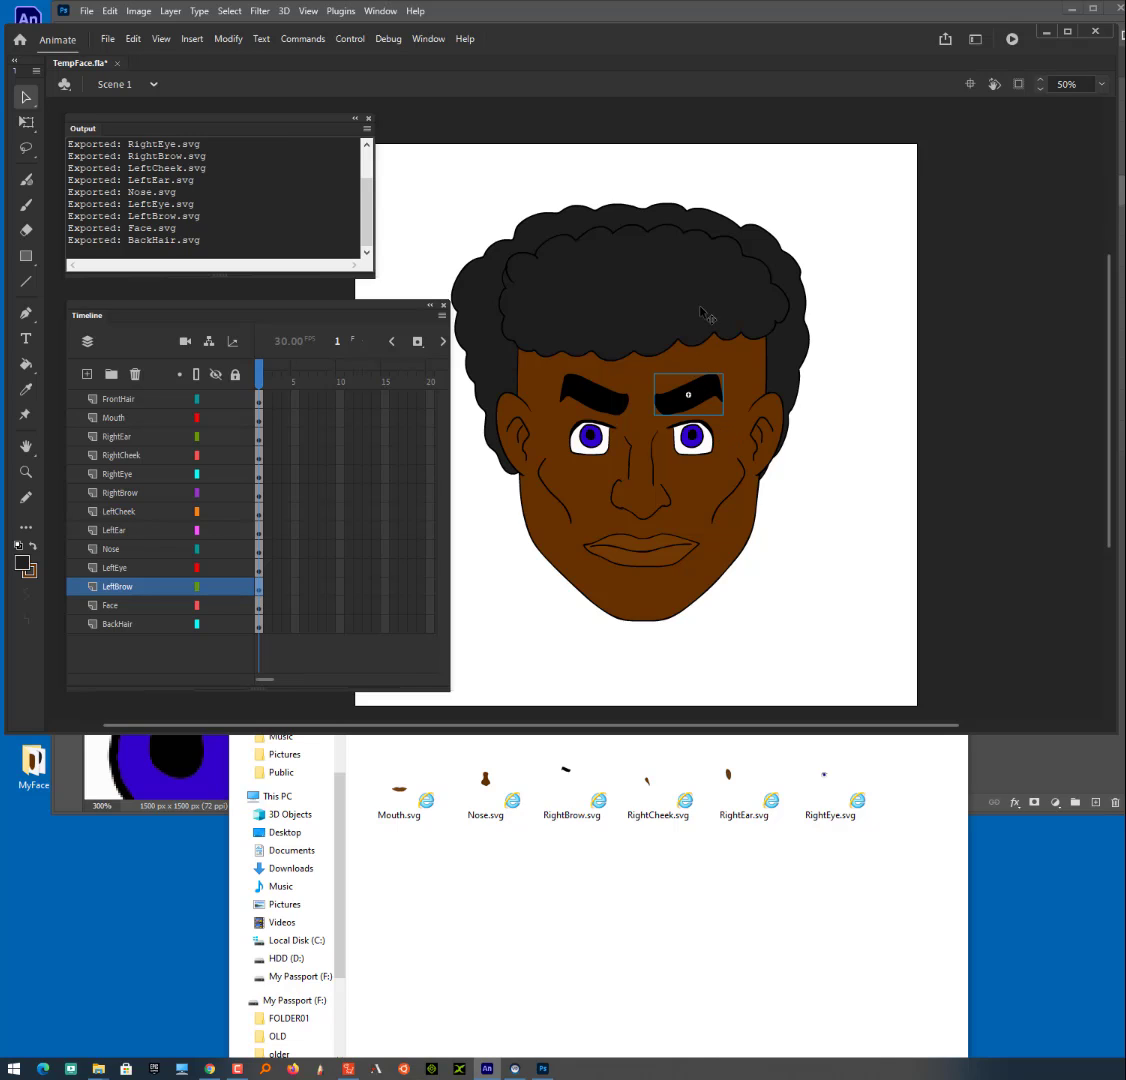
{"action": "double_click", "coordinate": [767, 405]}
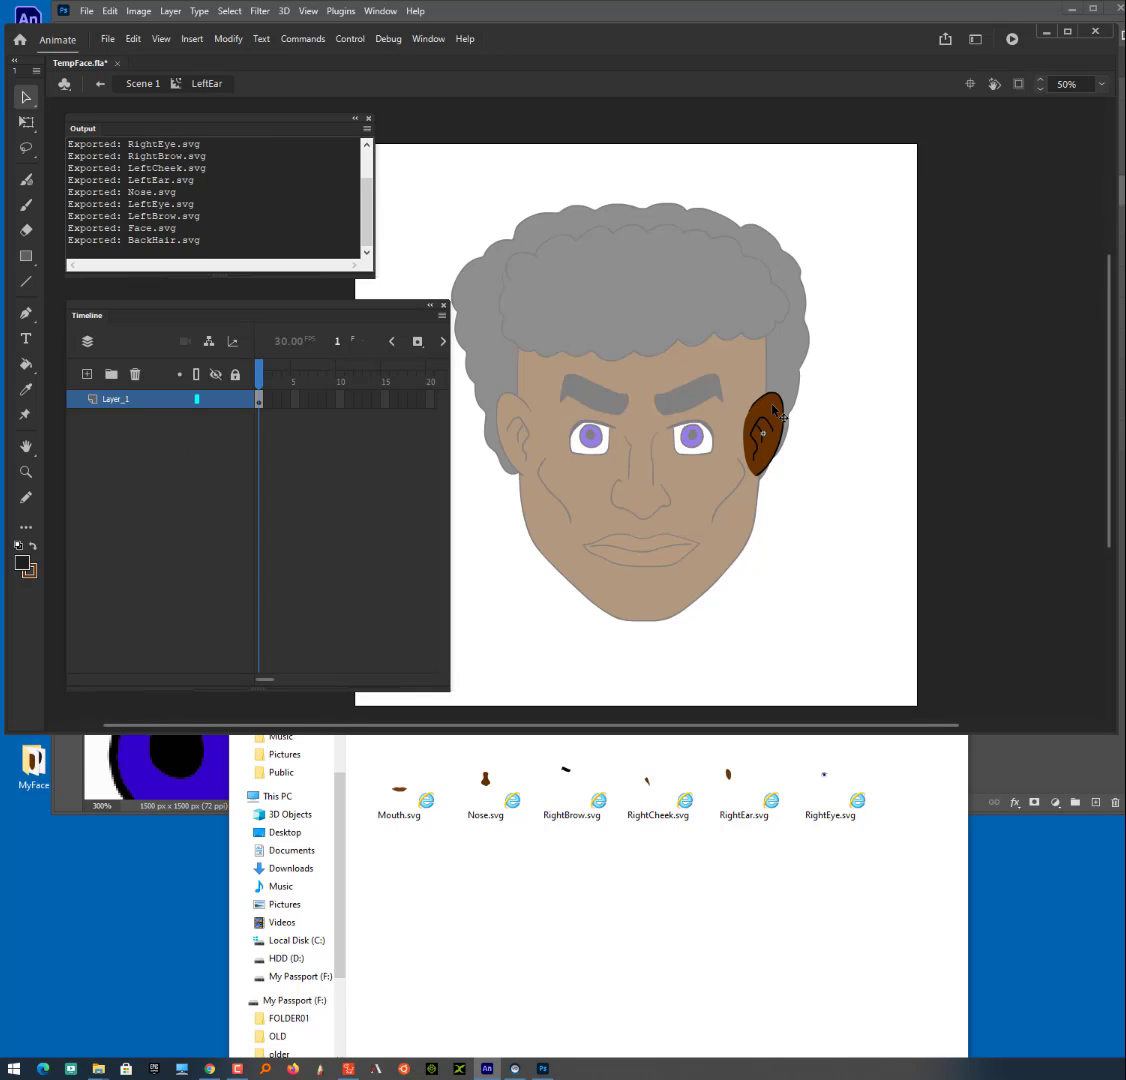
{"action": "left_click", "coordinate": [826, 405]}
{"action": "mouse_move", "coordinate": [777, 391]}
{"action": "left_mouse_down"}
{"action": "mouse_move", "coordinate": [777, 361]}
{"action": "mouse_move", "coordinate": [781, 390]}
{"action": "mouse_move", "coordinate": [782, 380]}
{"action": "left_mouse_up"}
{"action": "double_click", "coordinate": [824, 445]}
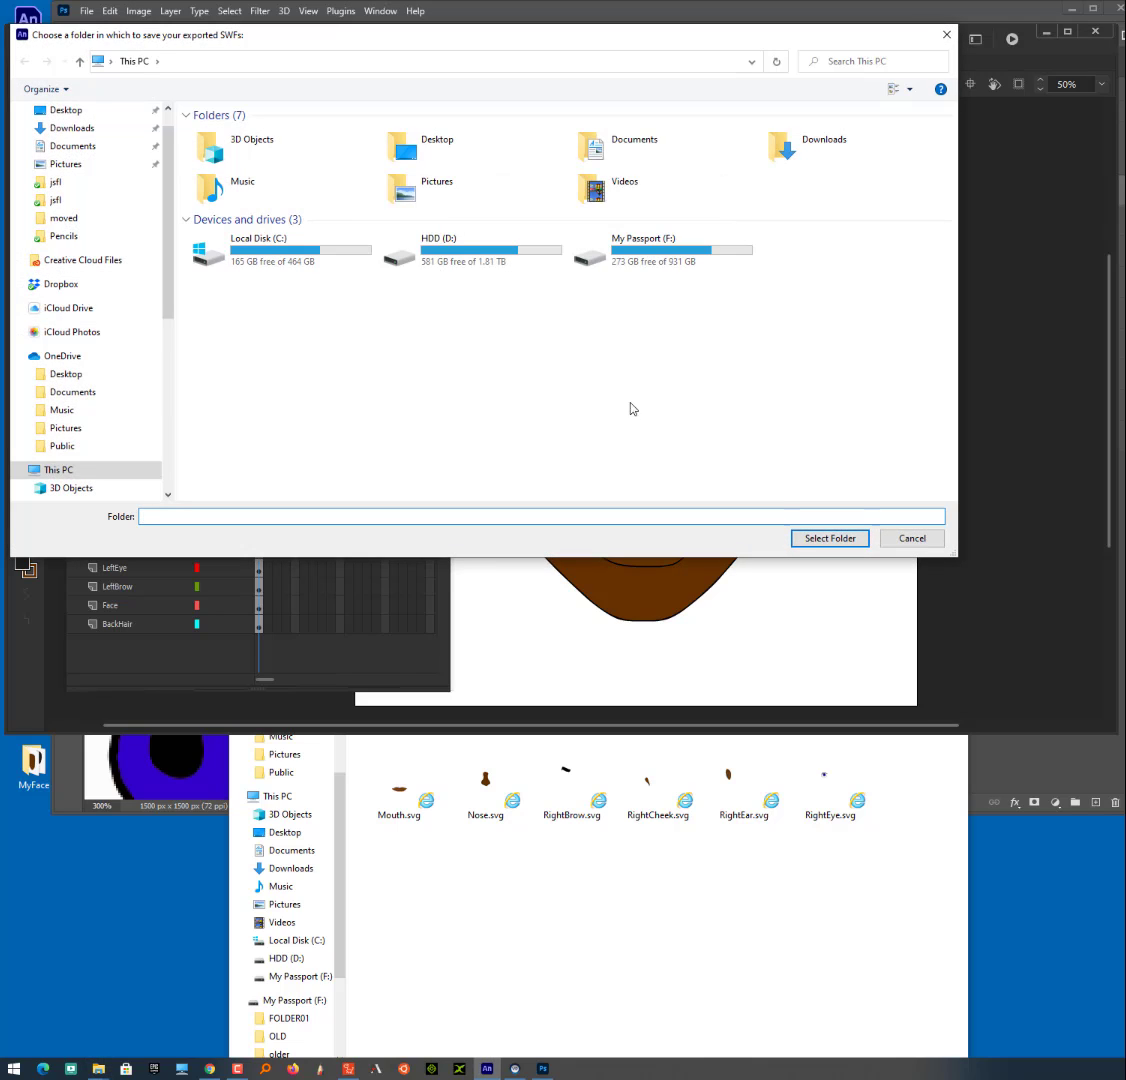
- Export the face's layers as SVG files again, choosing the MyFace folder on the Desktop as the destination
{"action": "double_click", "coordinate": [460, 152]}
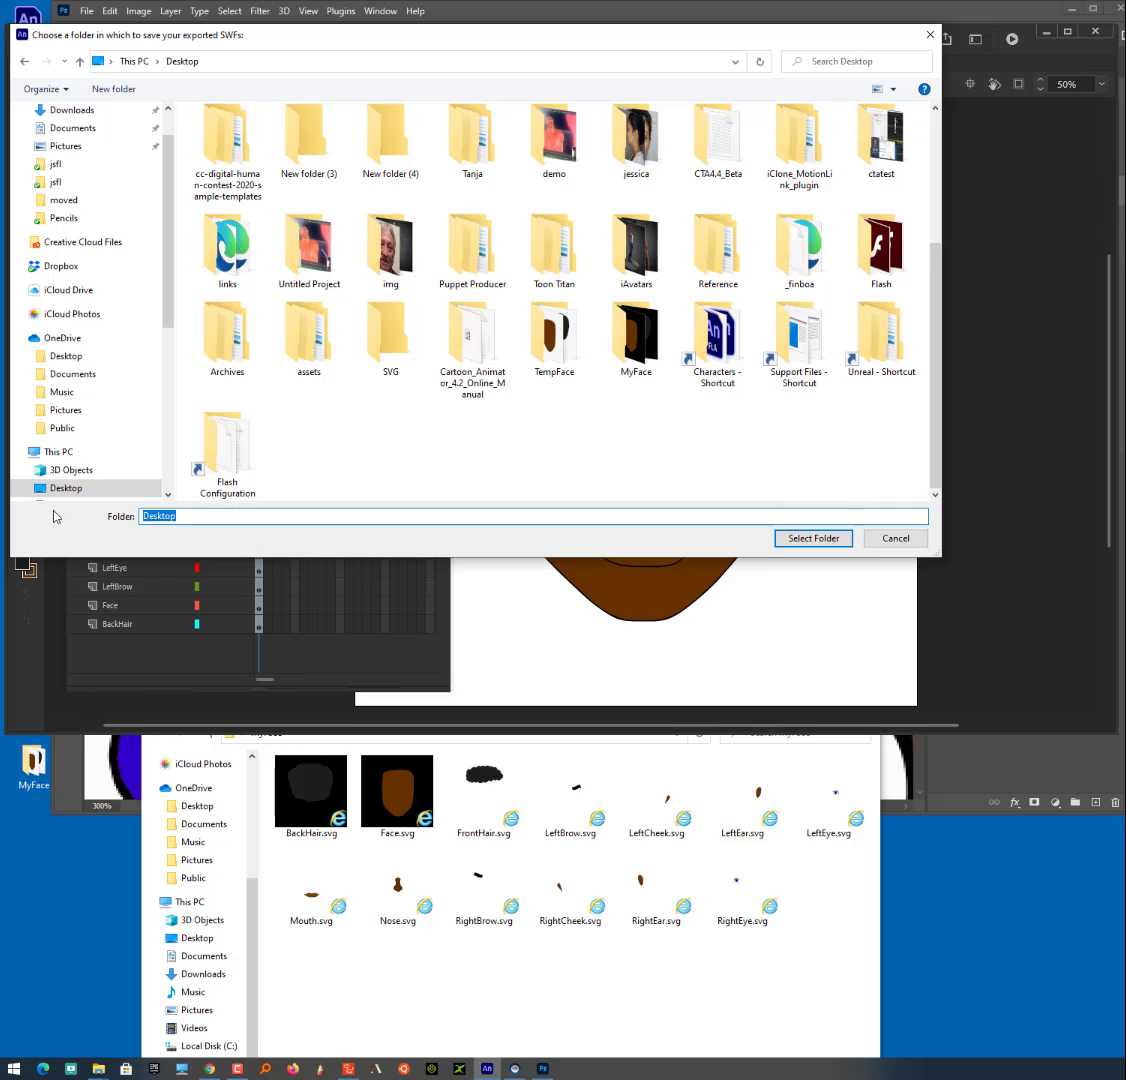
{"action": "type", "text": "C:\\Users\\toont\\Desktop\\MyFace"}
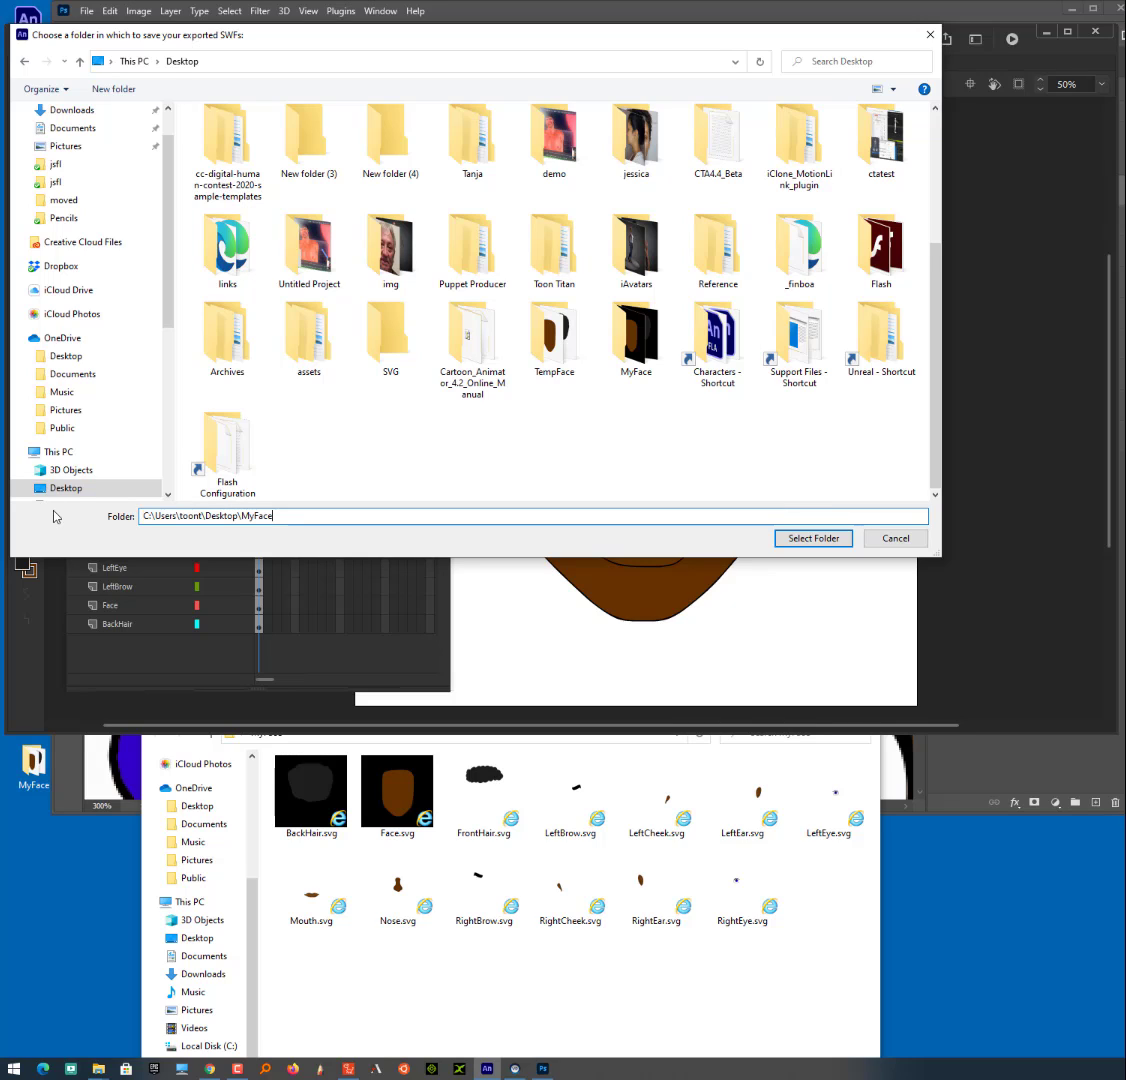
{"action": "left_click", "coordinate": [808, 543]}
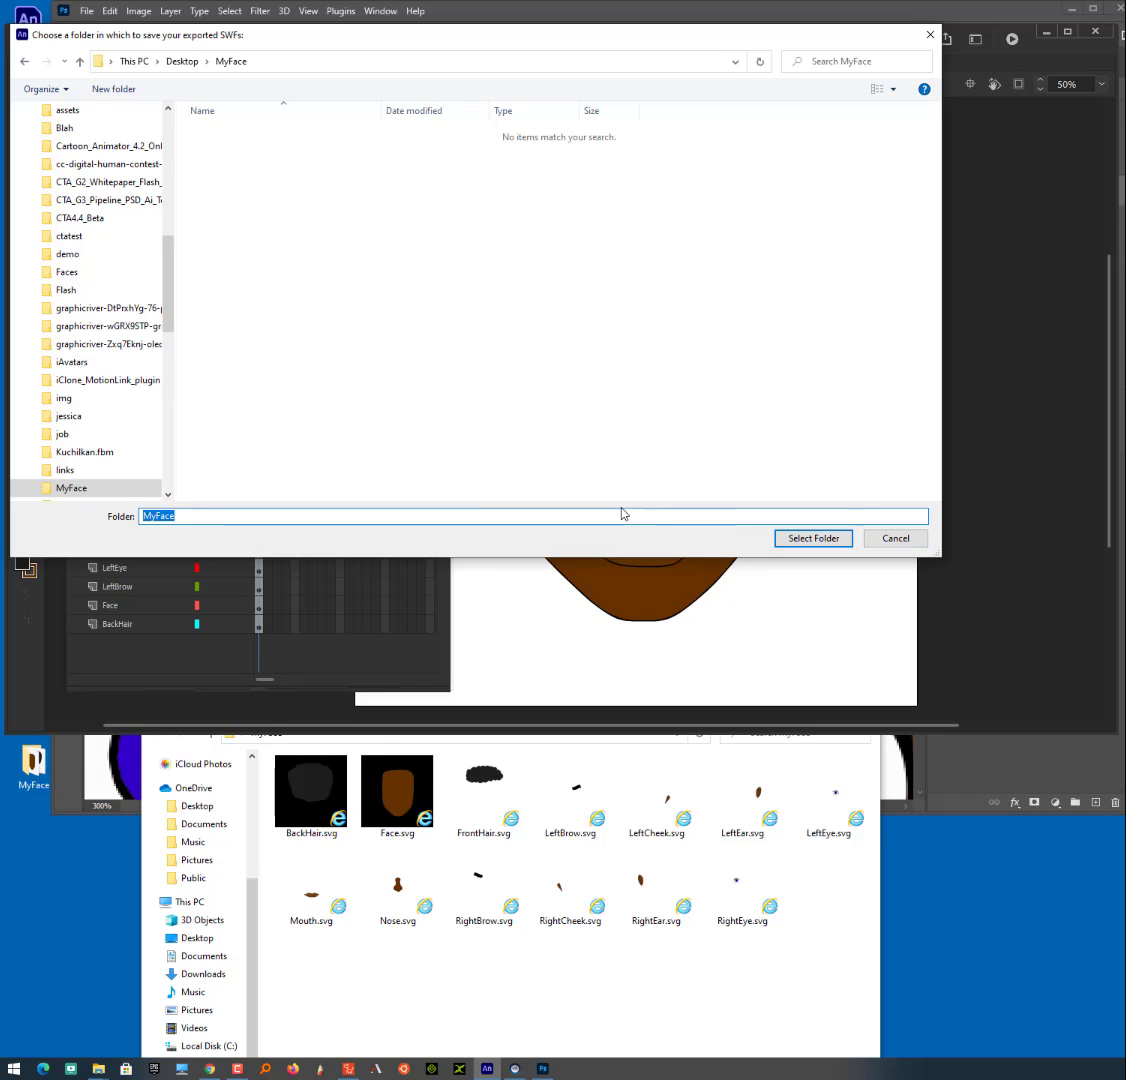
{"action": "left_click", "coordinate": [752, 928]}
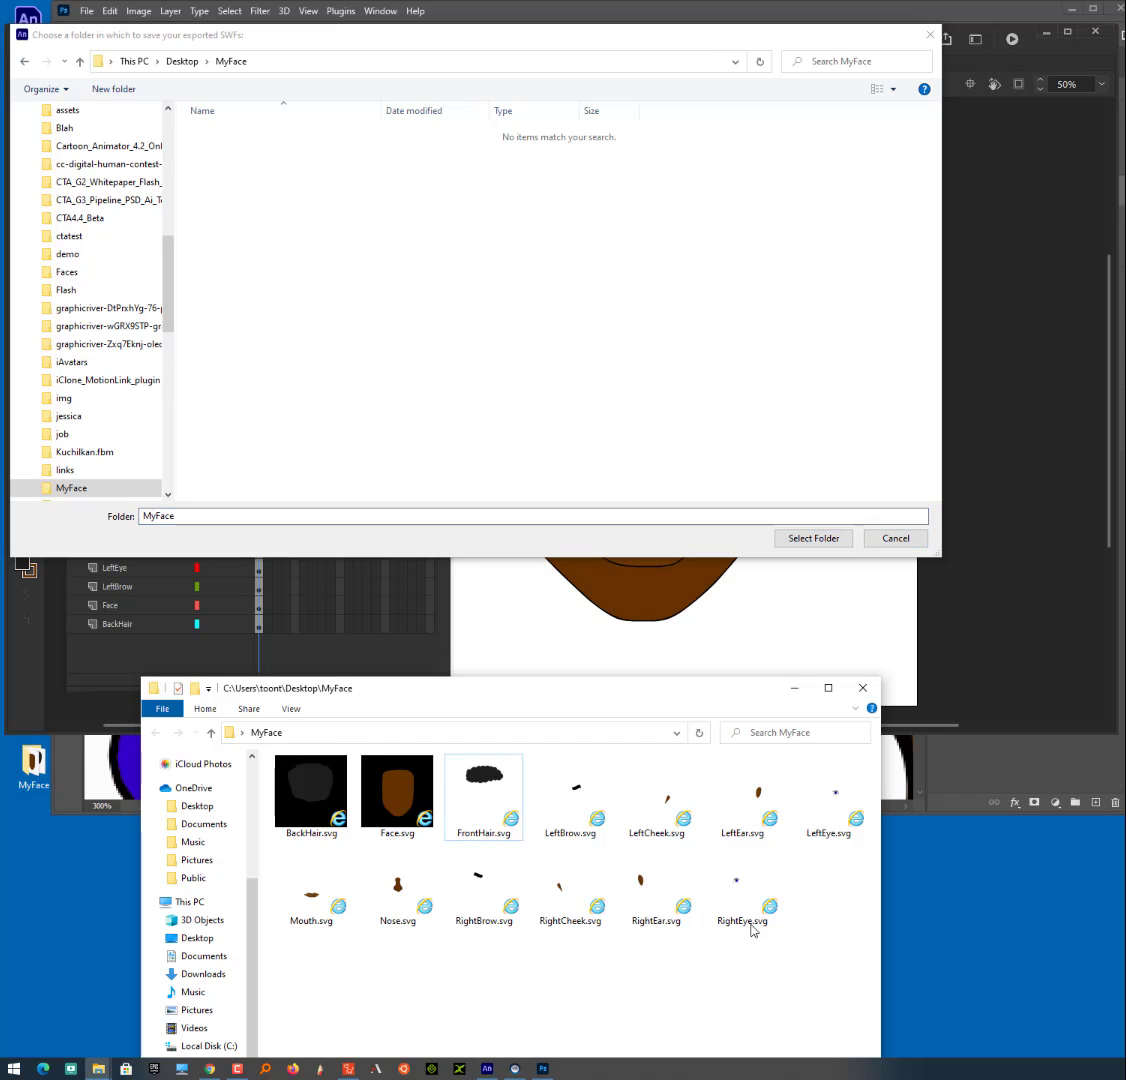
{"action": "left_click", "coordinate": [814, 541]}
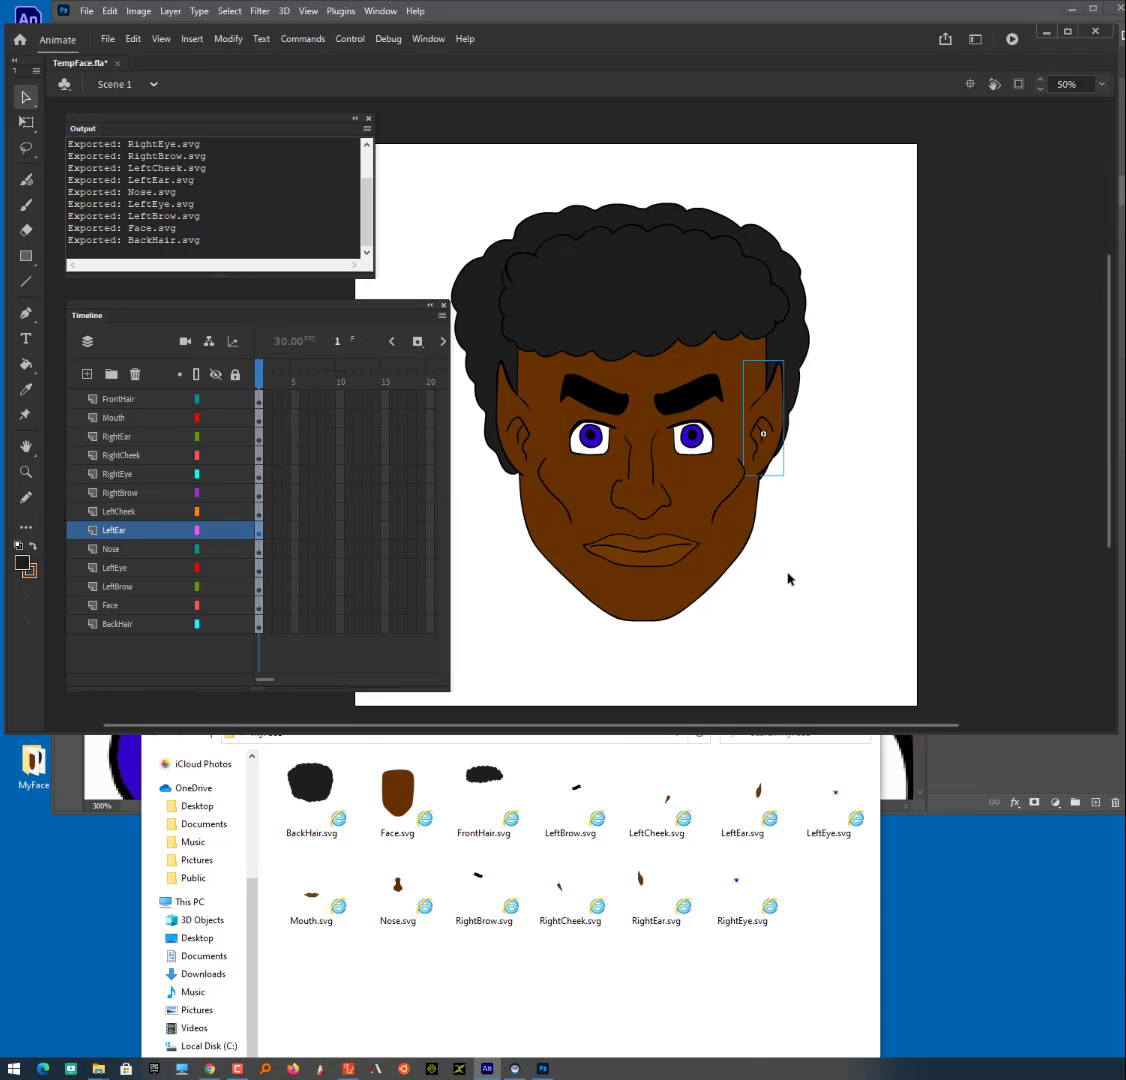
- Open RightEar.svg from the MyFace folder in the browser, examine the ear's shape and close it
{"action": "left_click", "coordinate": [634, 1020]}
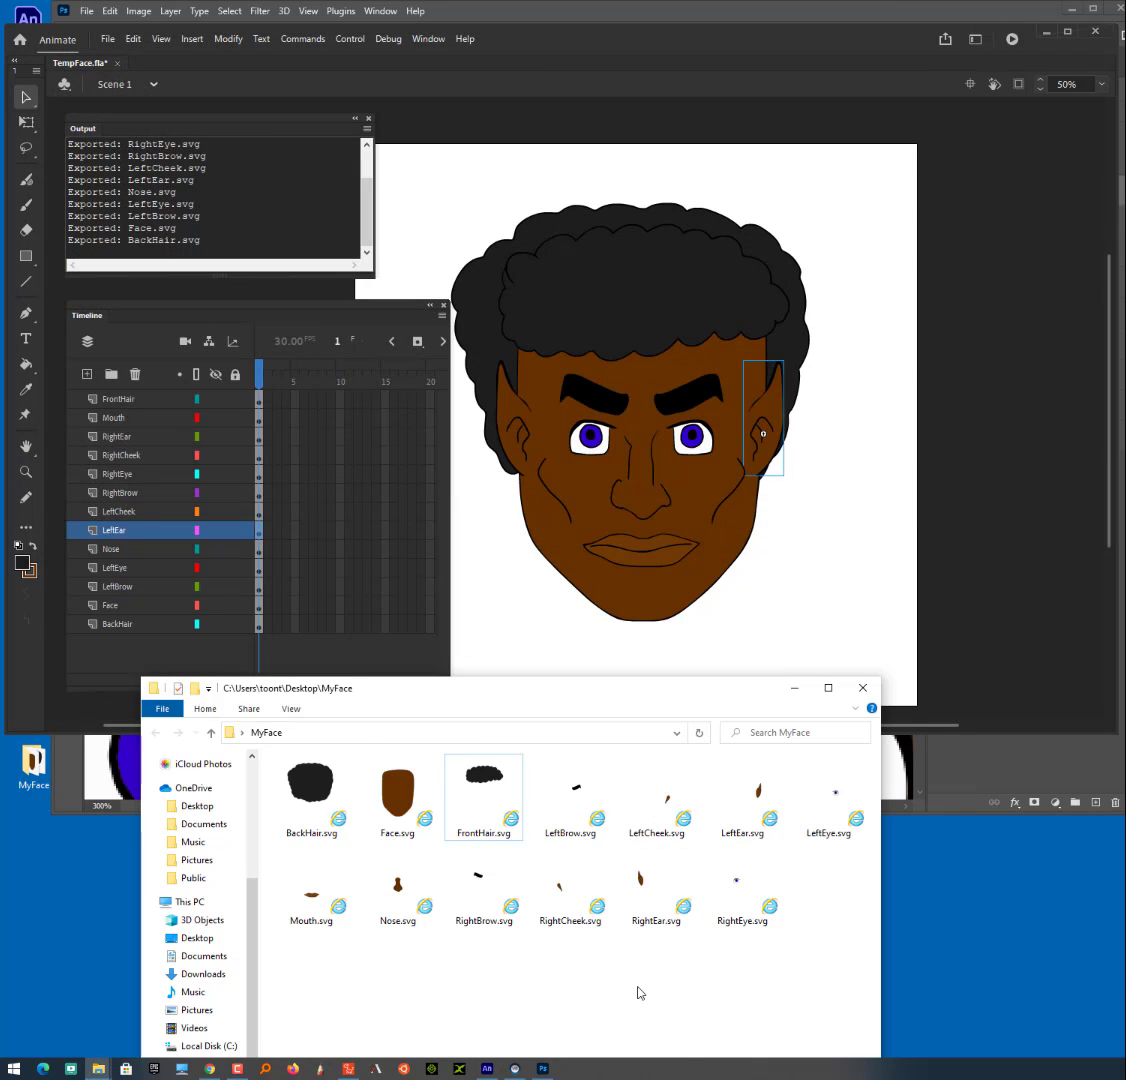
{"action": "left_click", "coordinate": [644, 888]}
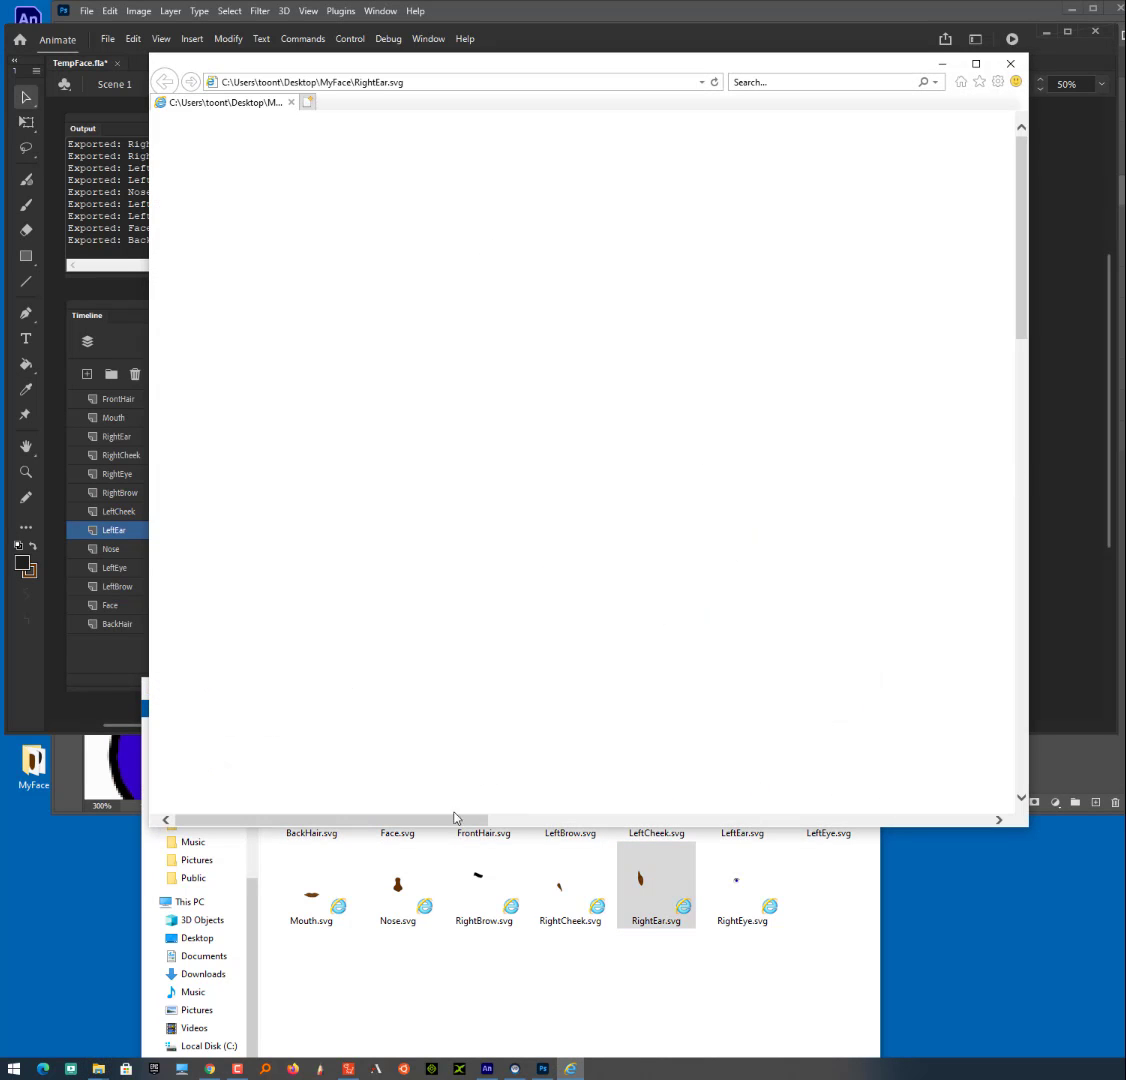
{"action": "left_click_drag", "start_coordinate": [648, 821], "coordinate": [872, 821]}
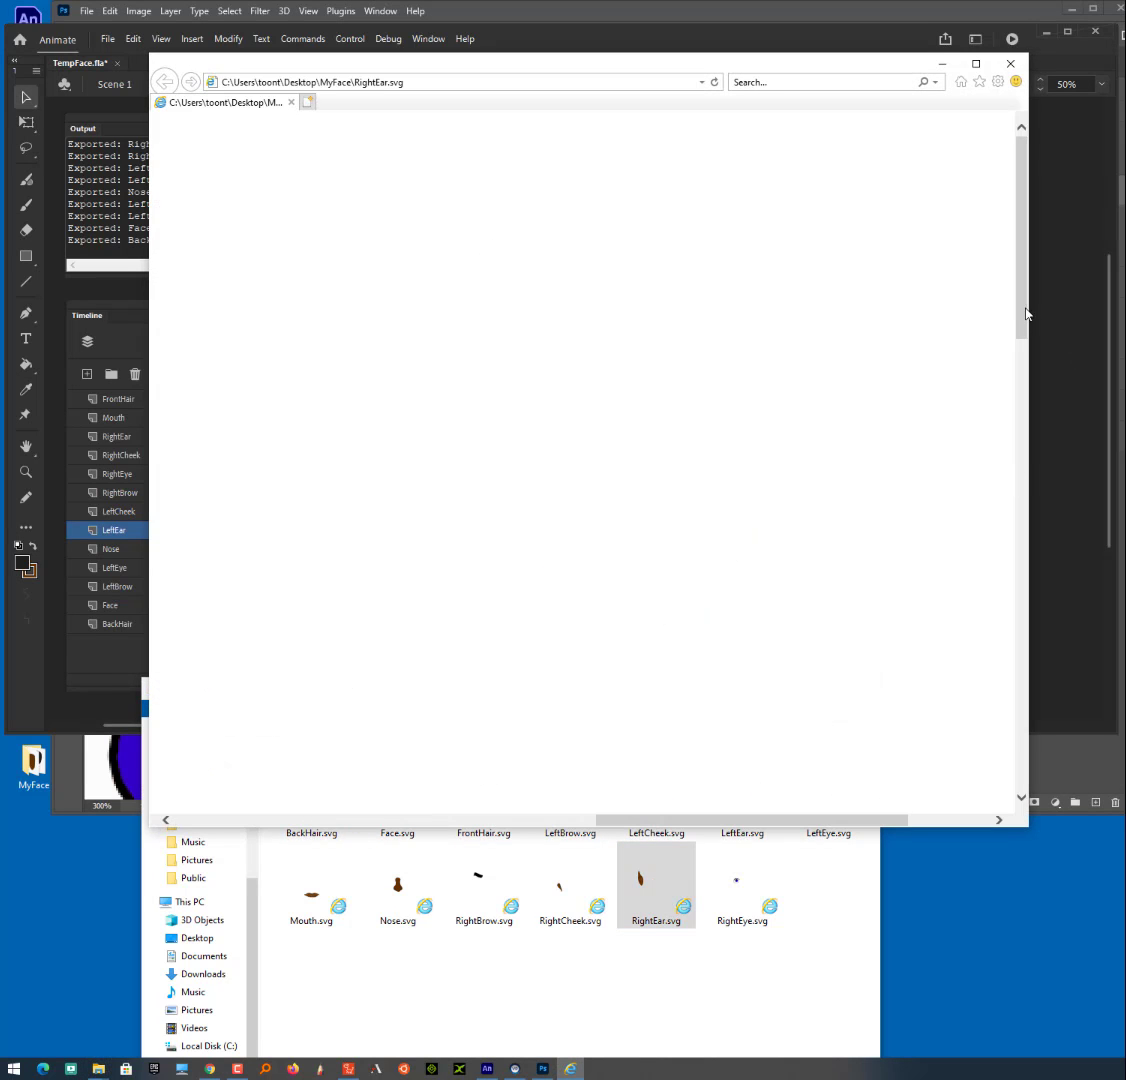
{"action": "left_click_drag", "start_coordinate": [1026, 314], "coordinate": [1033, 668]}
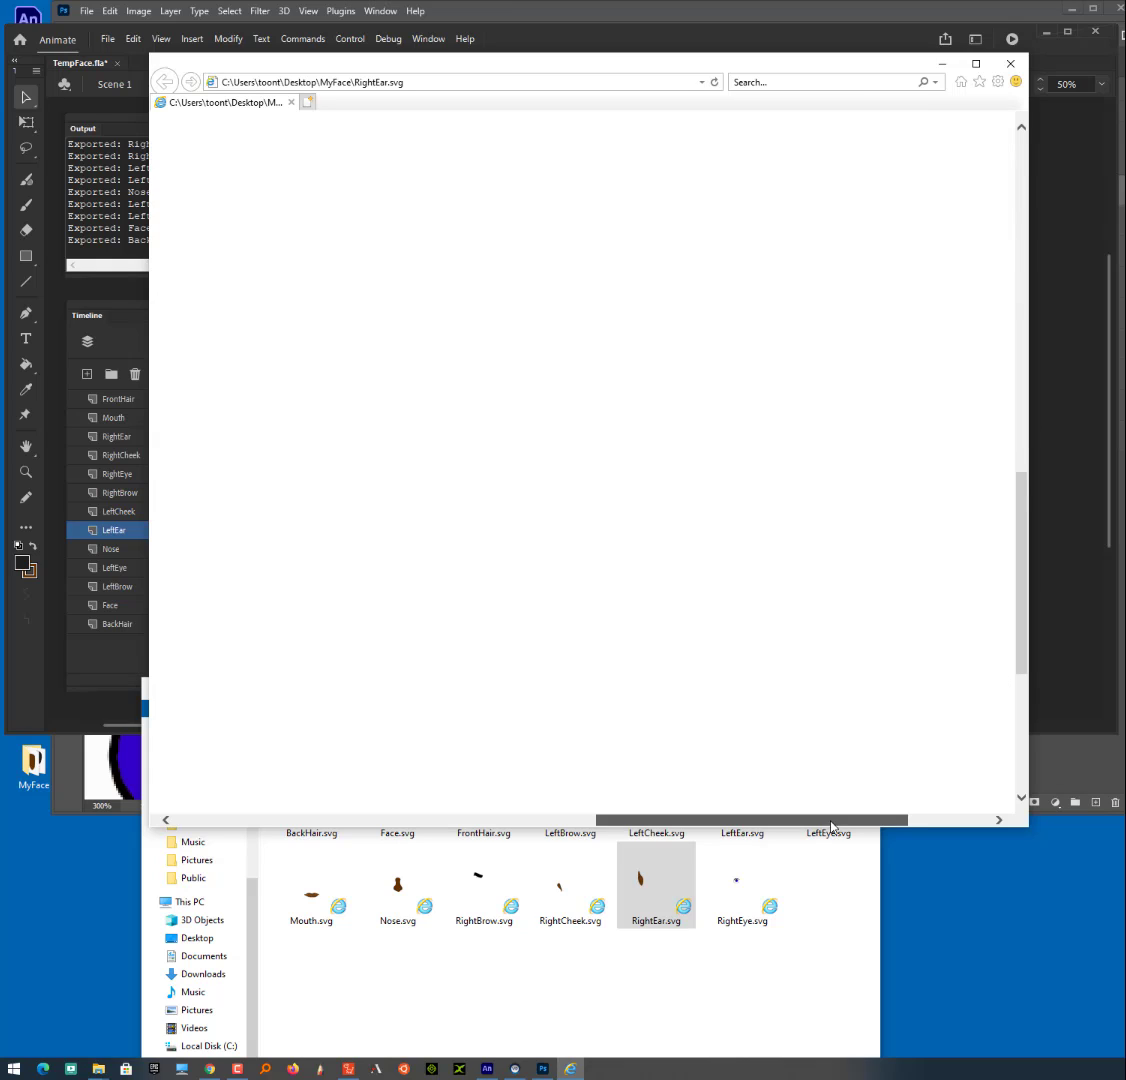
{"action": "left_click_drag", "start_coordinate": [831, 821], "coordinate": [510, 818]}
{"action": "left_click_drag", "start_coordinate": [1027, 578], "coordinate": [1025, 470]}
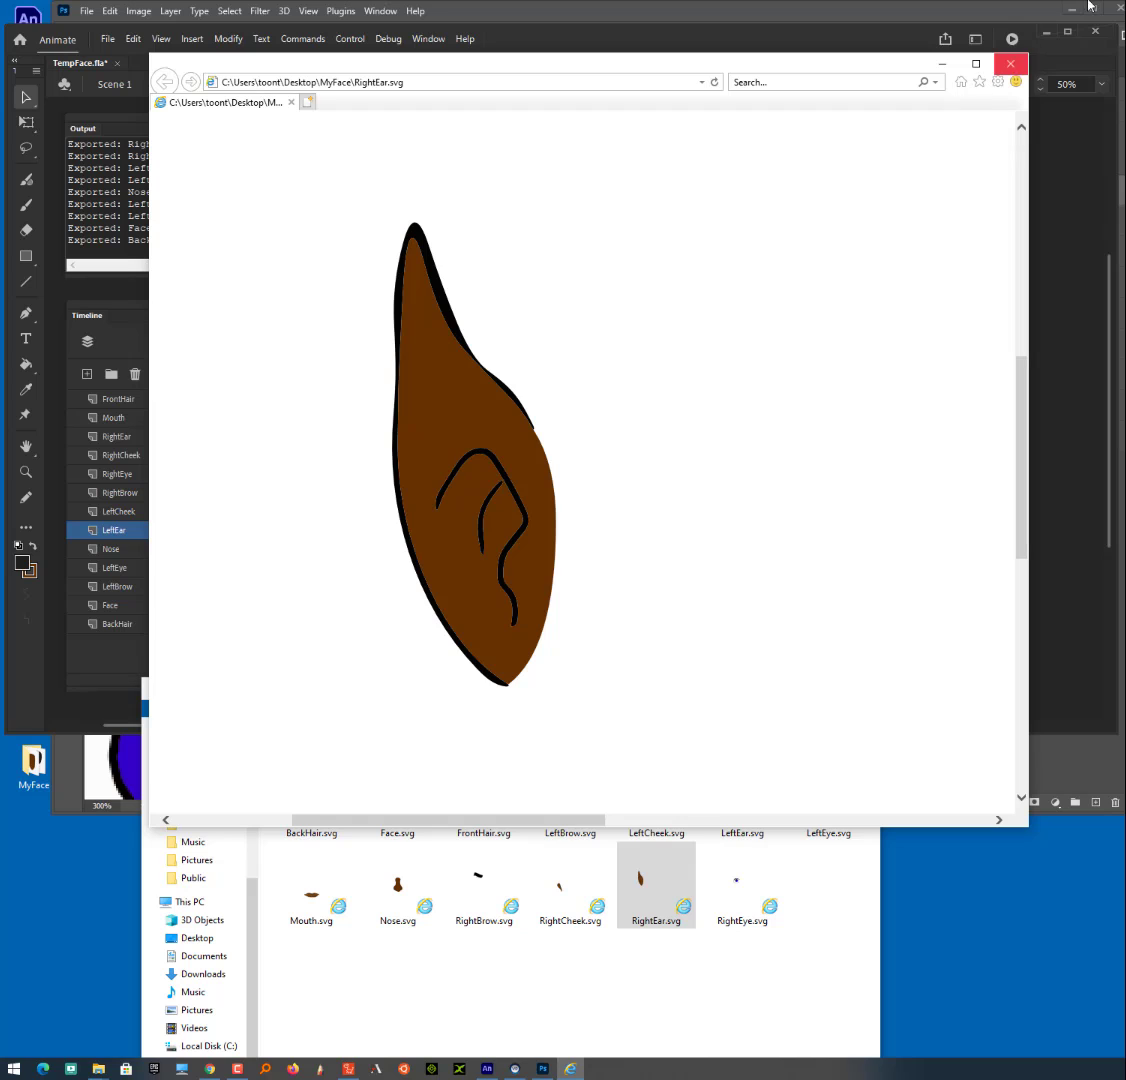
{"action": "left_click", "coordinate": [1010, 63]}
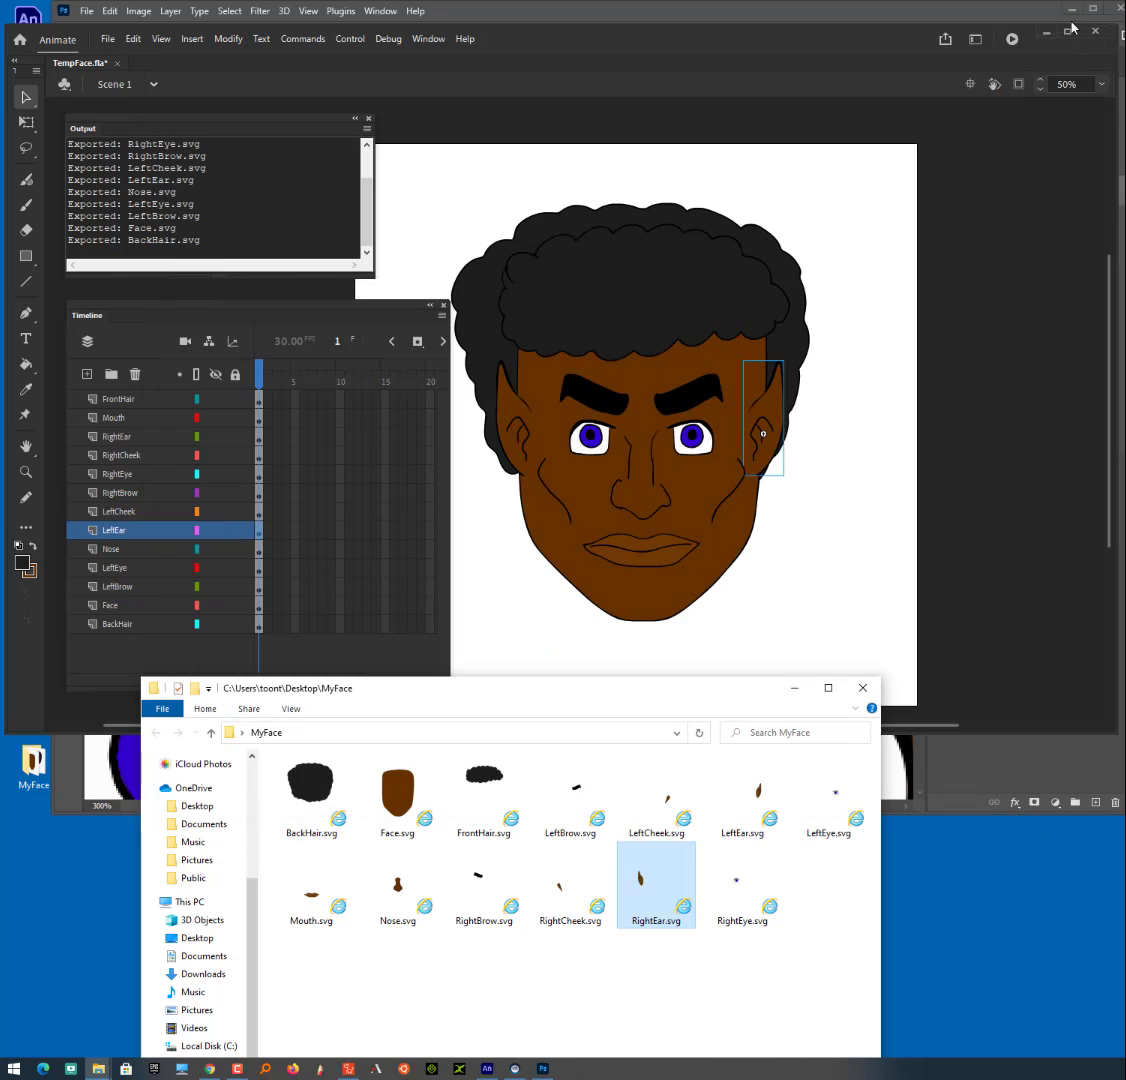
- Switch to Photoshop and place LeftEar.svg and RightEar.svg from the MyFace folder as layers in the Untitled-1 face document
{"action": "left_click", "coordinate": [1046, 32]}
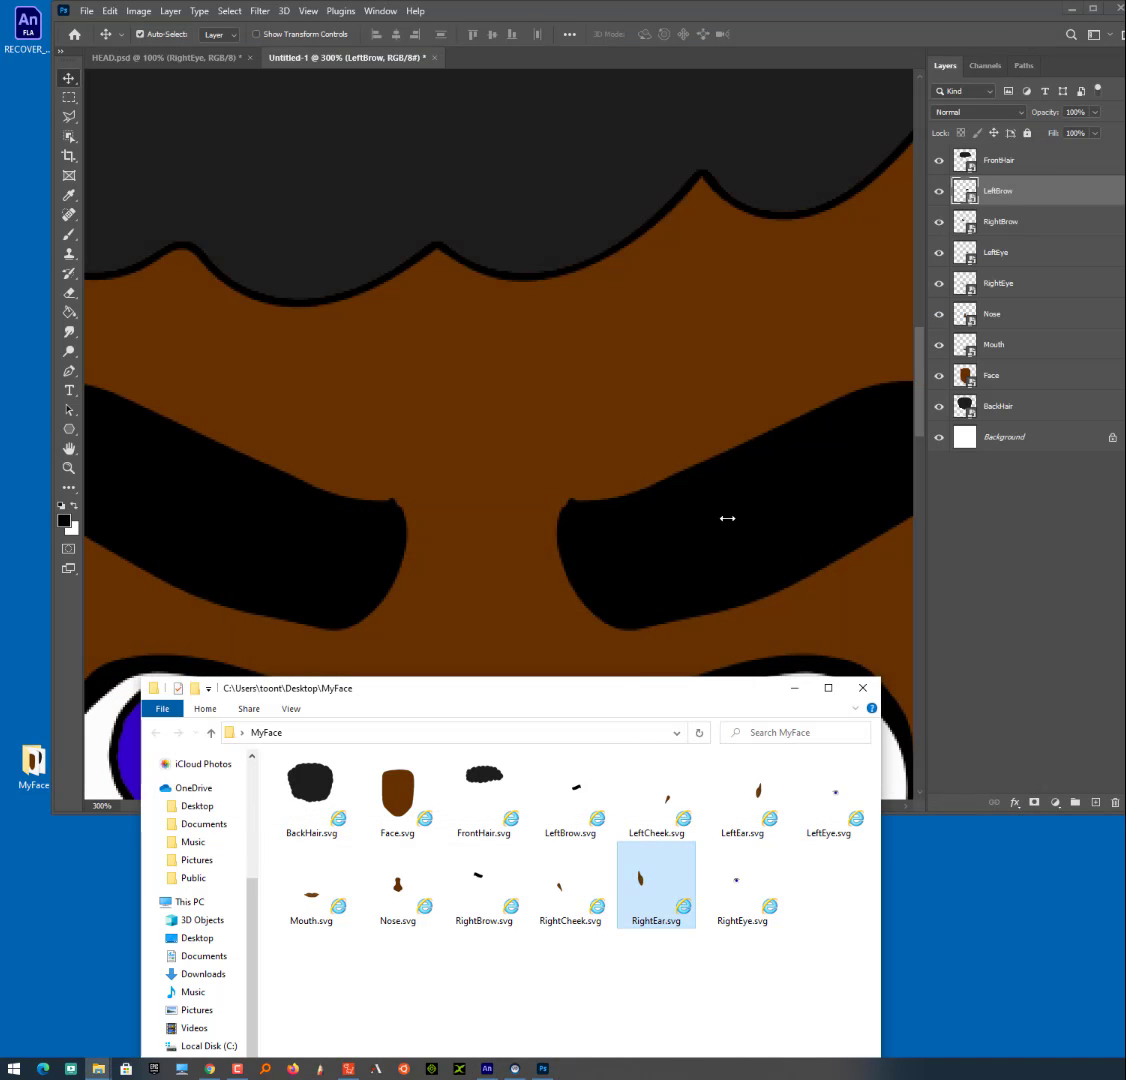
{"action": "left_click", "coordinate": [722, 512]}
{"action": "key", "text": "ctrl+minus"}
{"action": "key", "text": "ctrl+minus"}
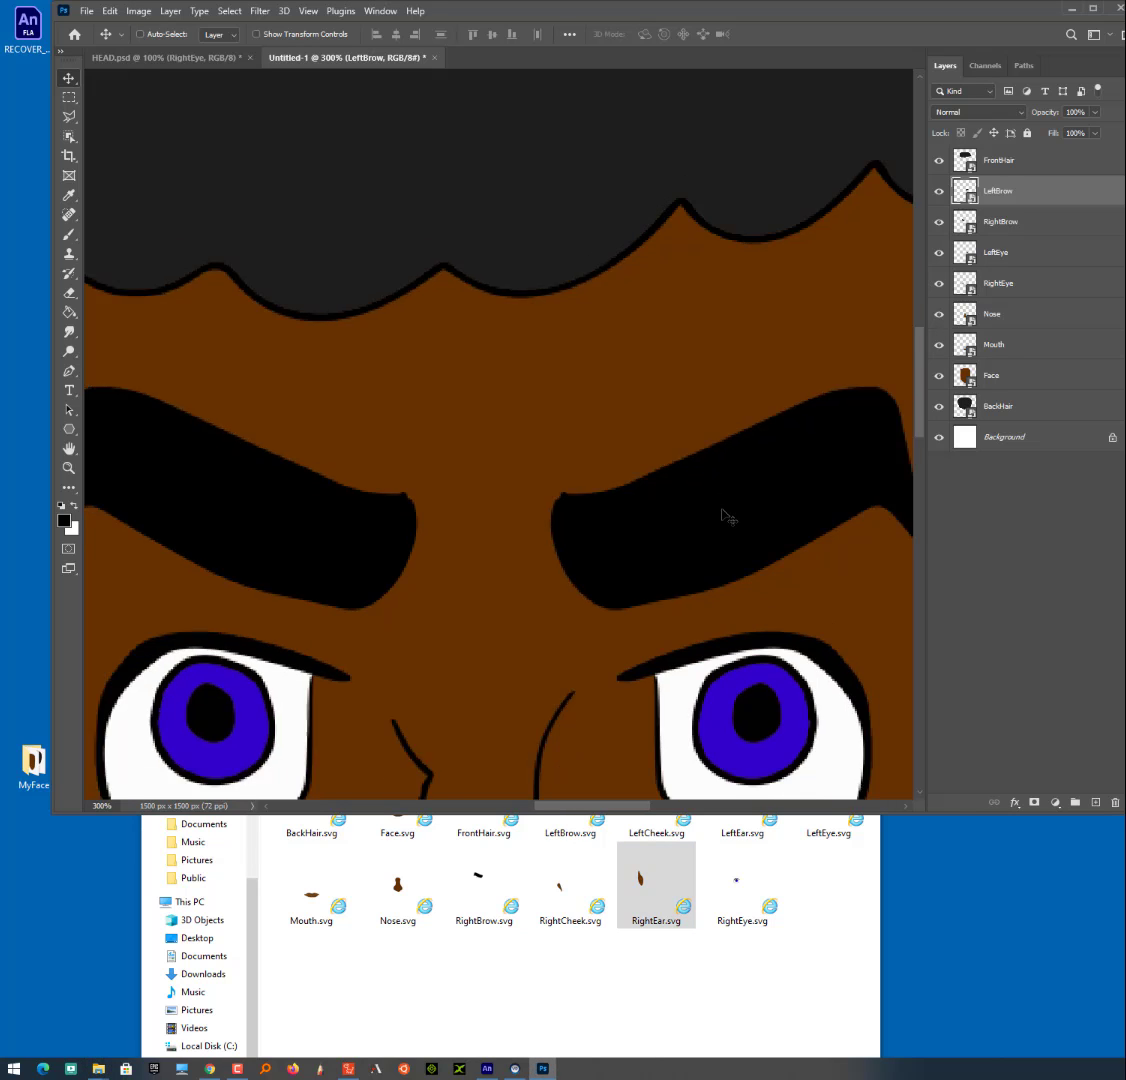
{"action": "key", "text": "ctrl+minus"}
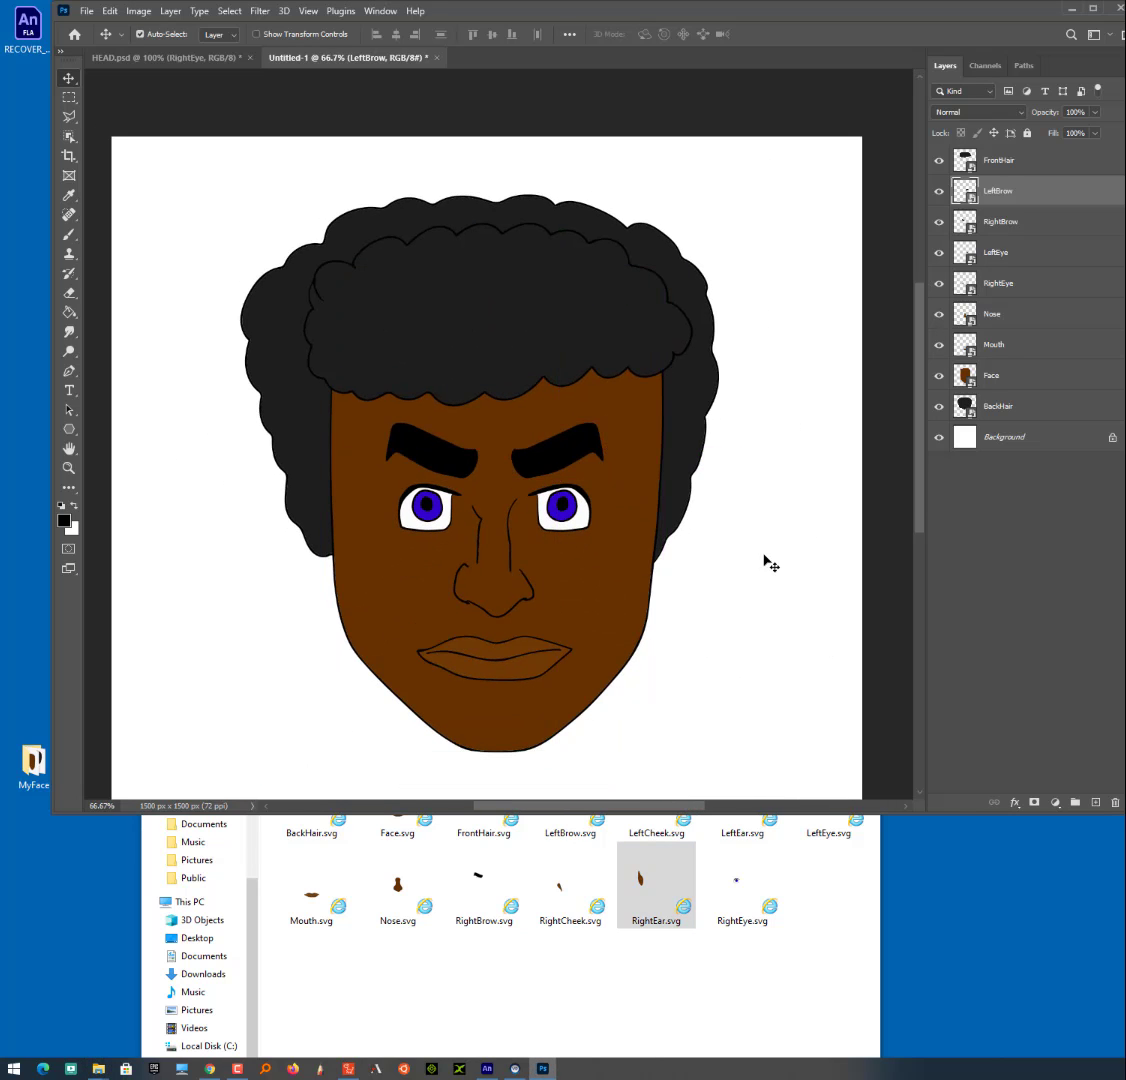
{"action": "left_click", "coordinate": [741, 997]}
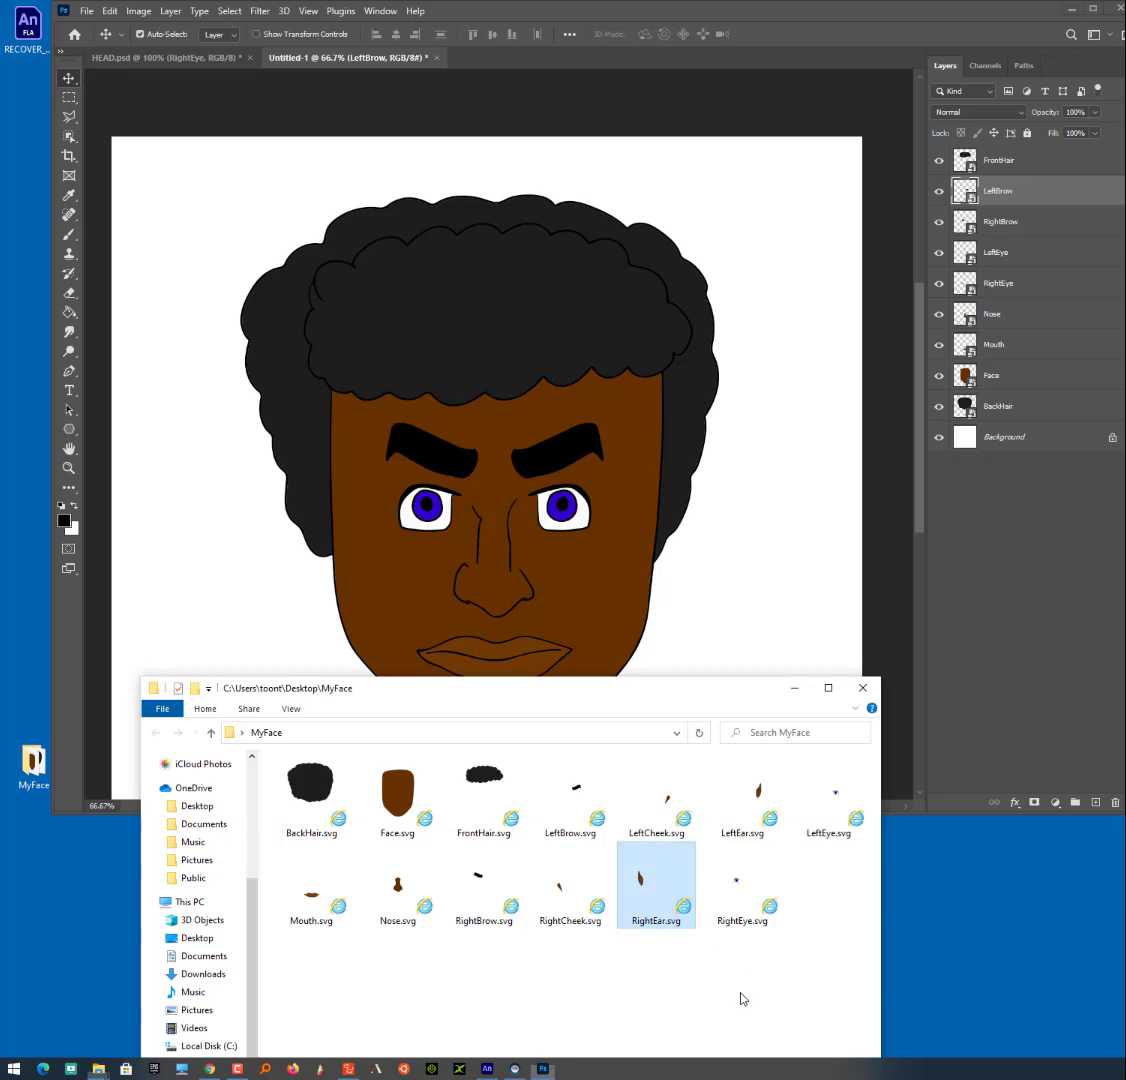
{"action": "left_click_drag", "start_coordinate": [757, 797], "coordinate": [727, 608]}
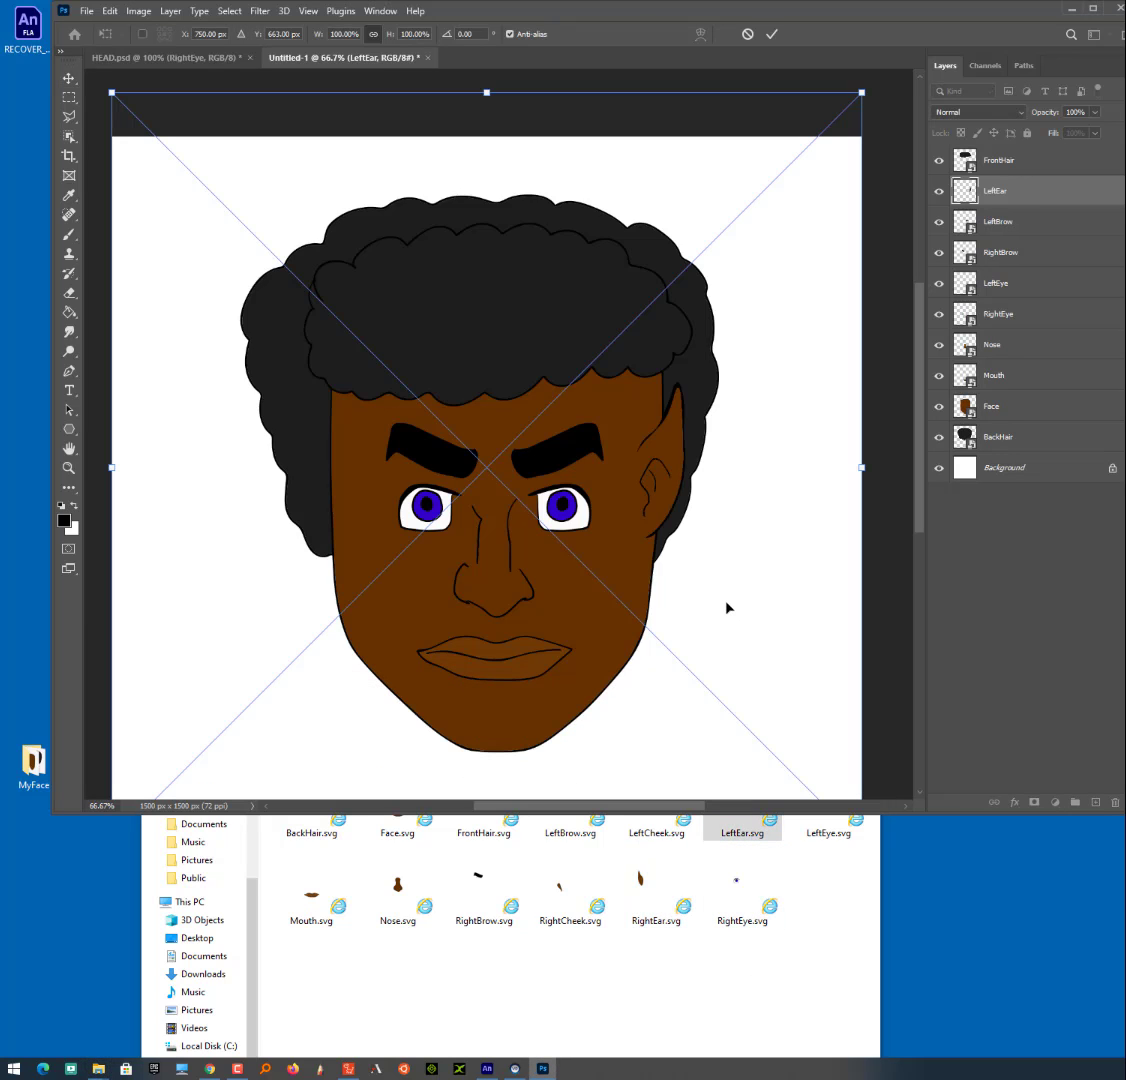
{"action": "key", "text": "Return"}
{"action": "left_click_drag", "start_coordinate": [640, 880], "coordinate": [286, 568]}
{"action": "key", "text": "Return"}
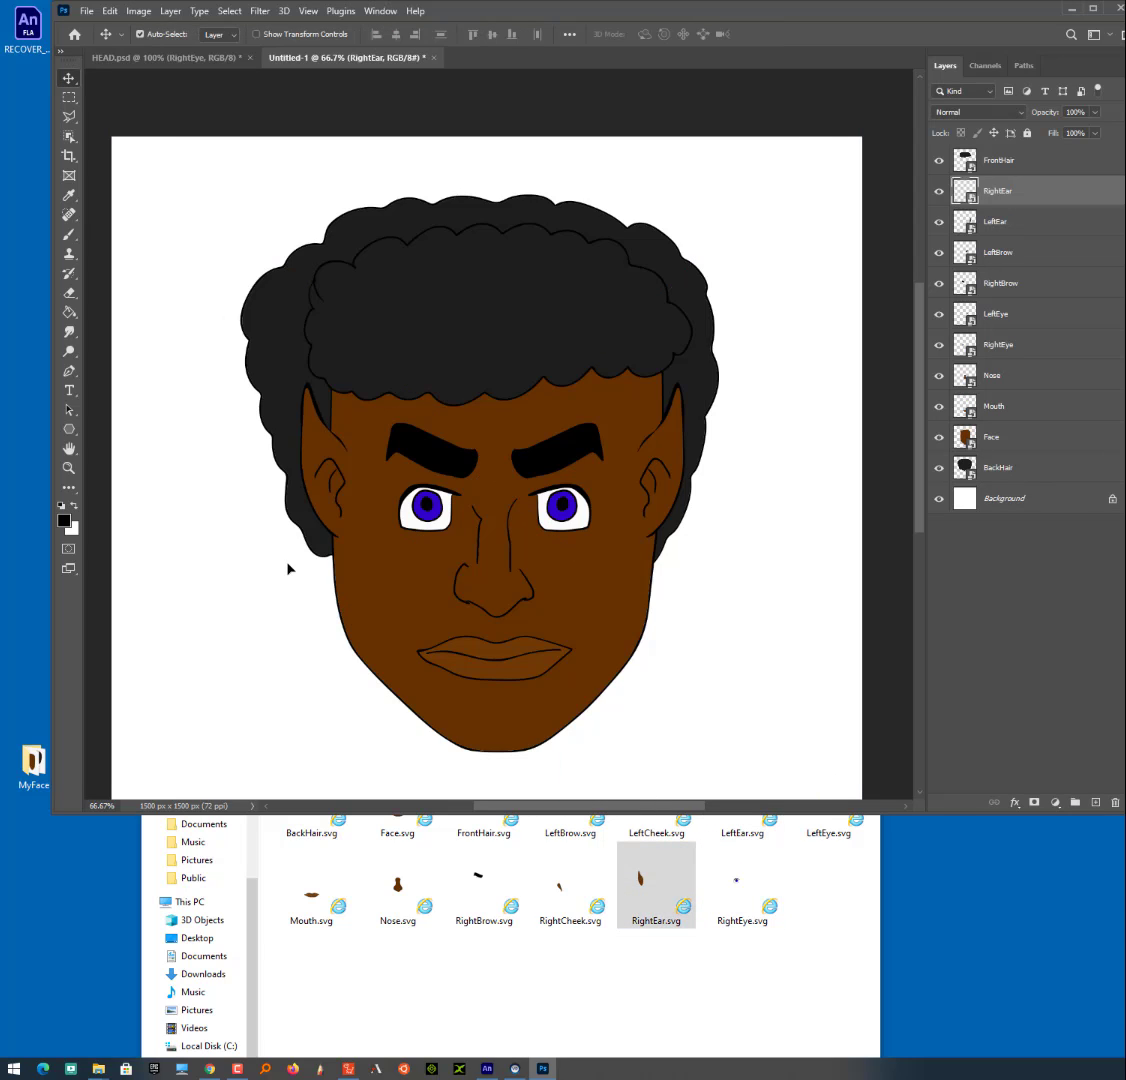
{"action": "left_click", "coordinate": [815, 965]}
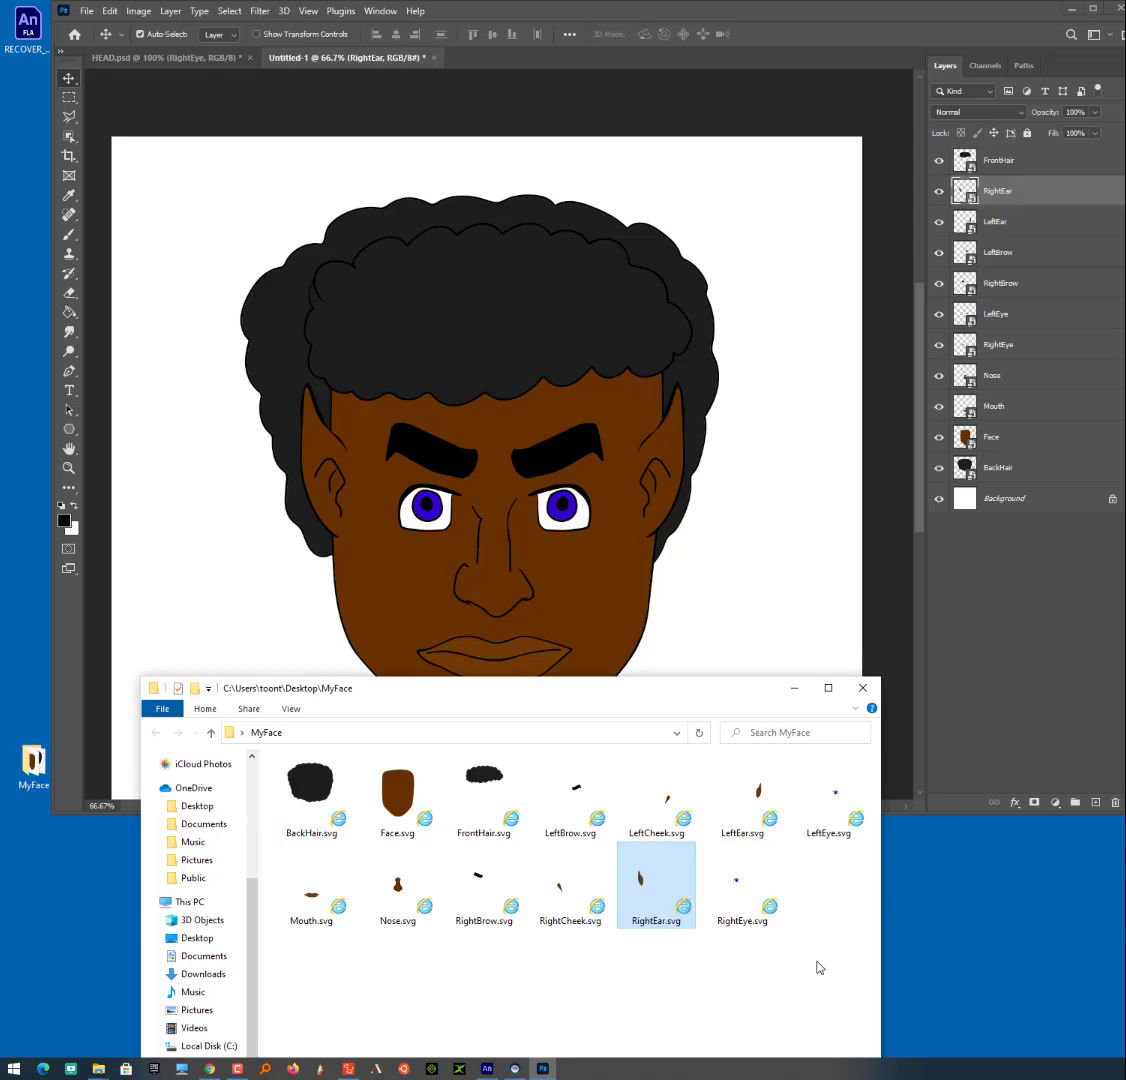
{"action": "left_click", "coordinate": [942, 647]}
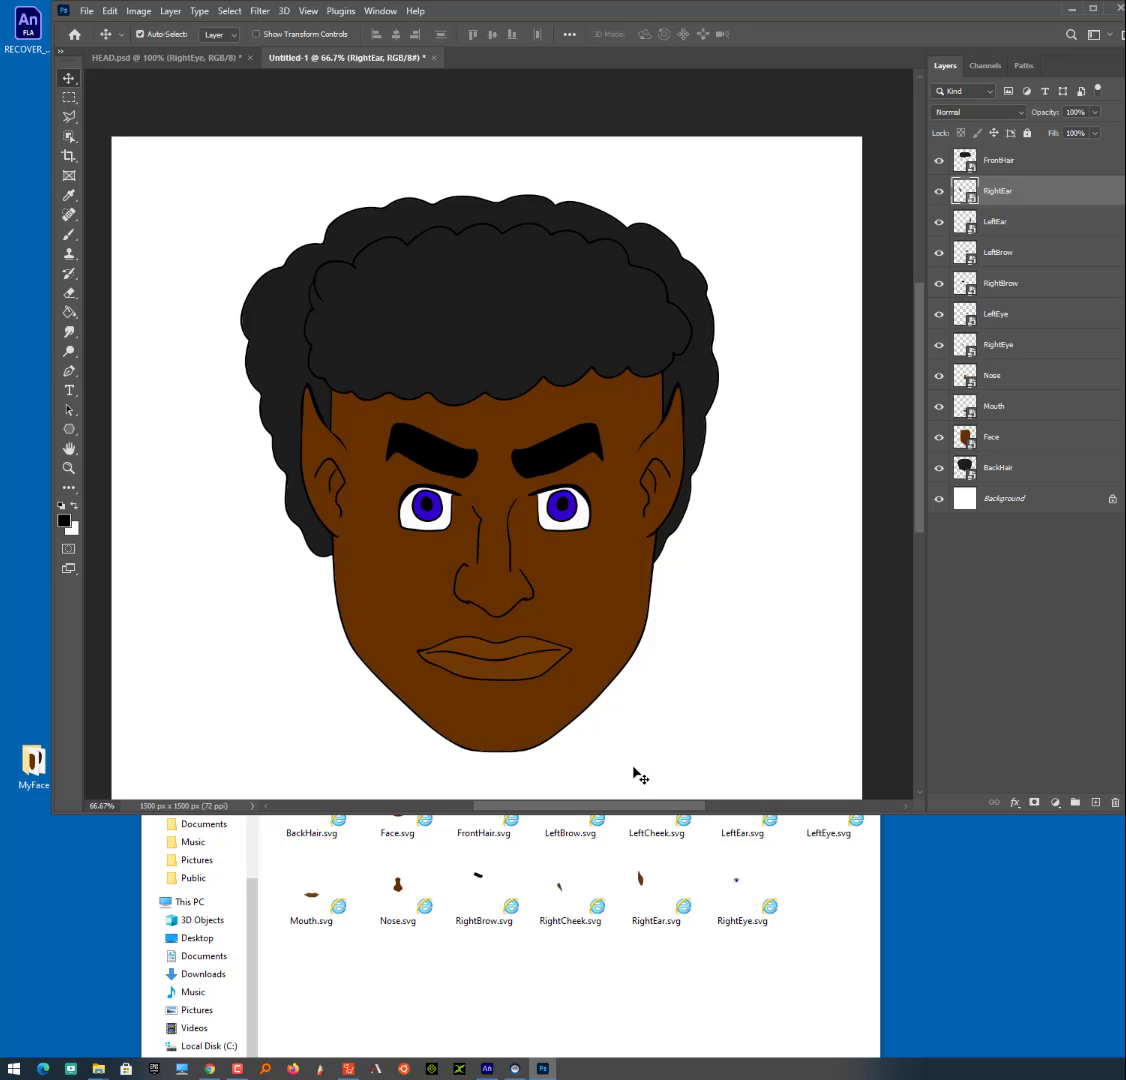
{"action": "left_click", "coordinate": [983, 595]}
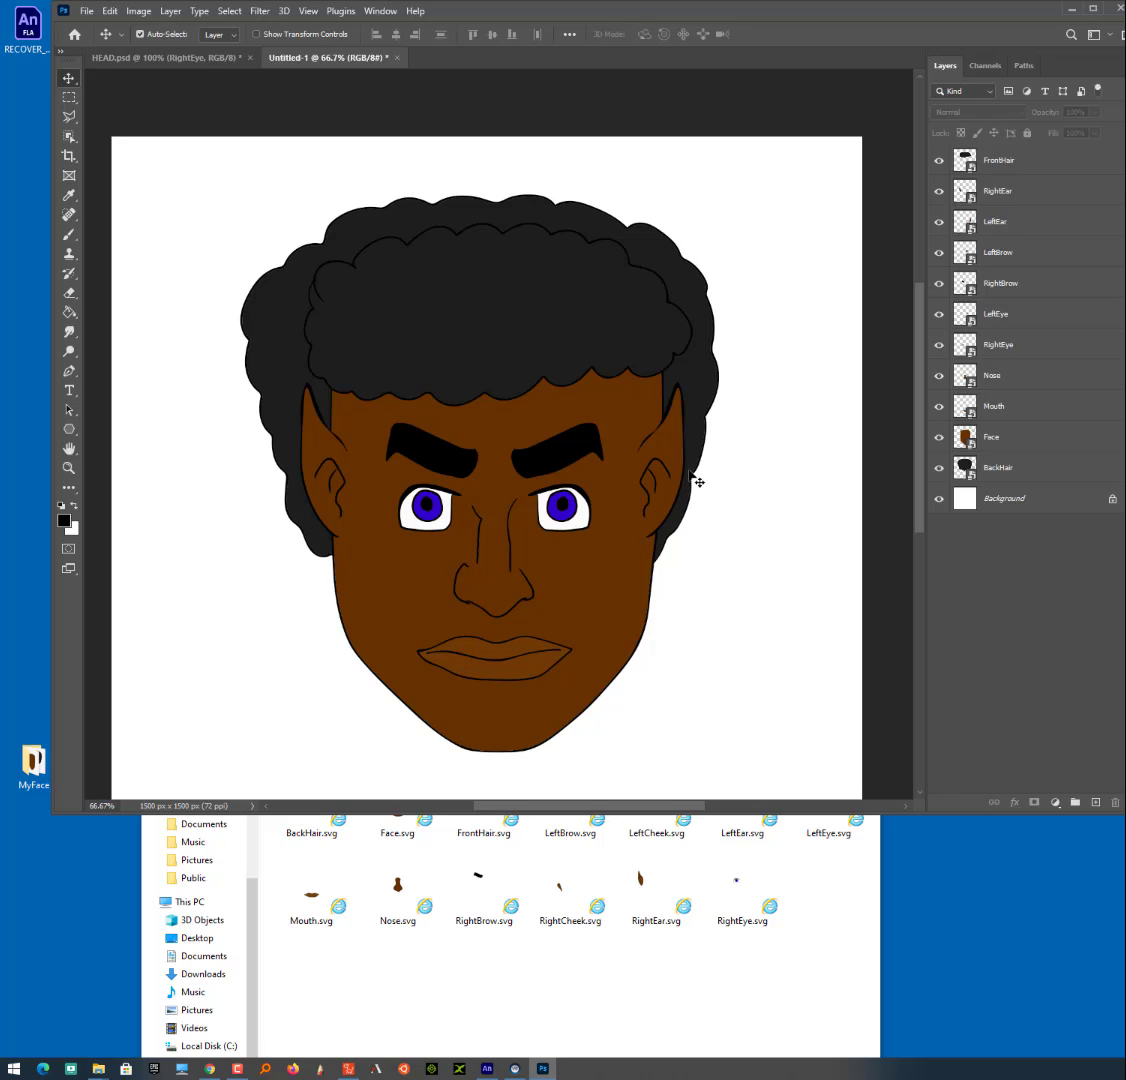
{"action": "left_click", "coordinate": [801, 592]}
{"action": "left_click_drag", "start_coordinate": [917, 503], "coordinate": [917, 517]}
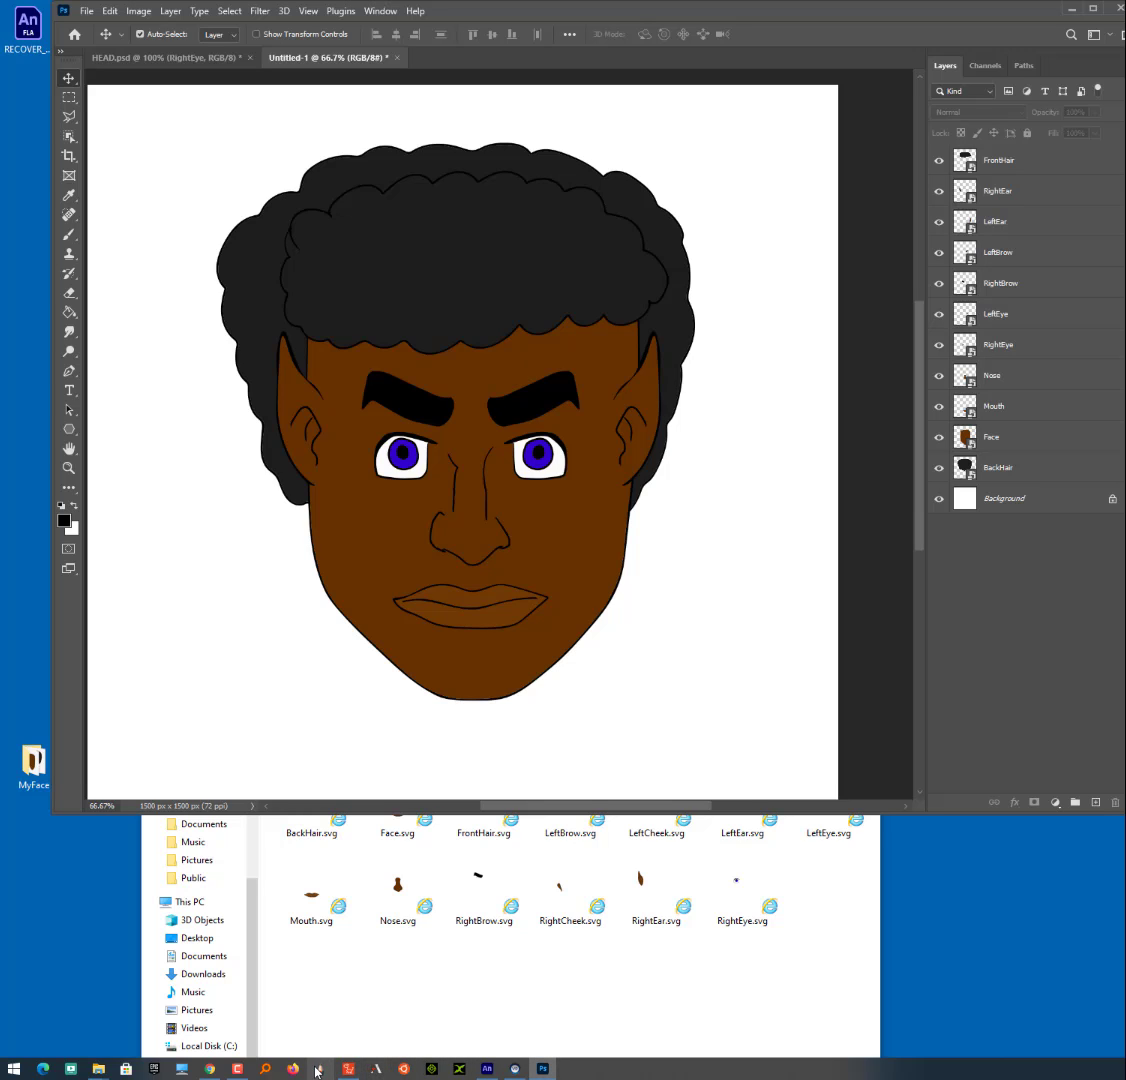
- Switch to Cartoon Animator 4, select the cartoon head on the stage and open the Face Key Editor for it
{"action": "left_click", "coordinate": [350, 1066]}
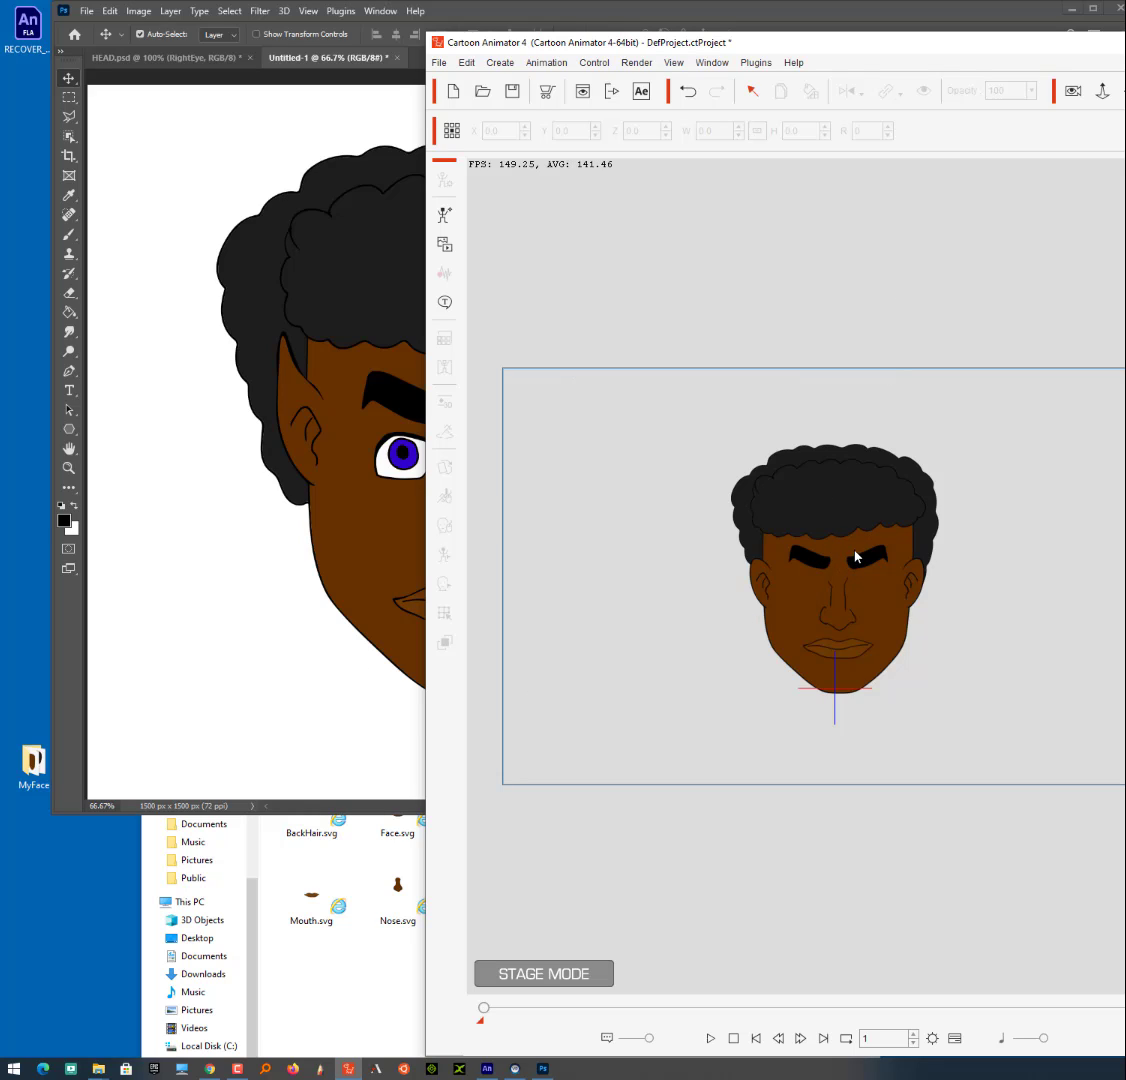
{"action": "left_click", "coordinate": [835, 591]}
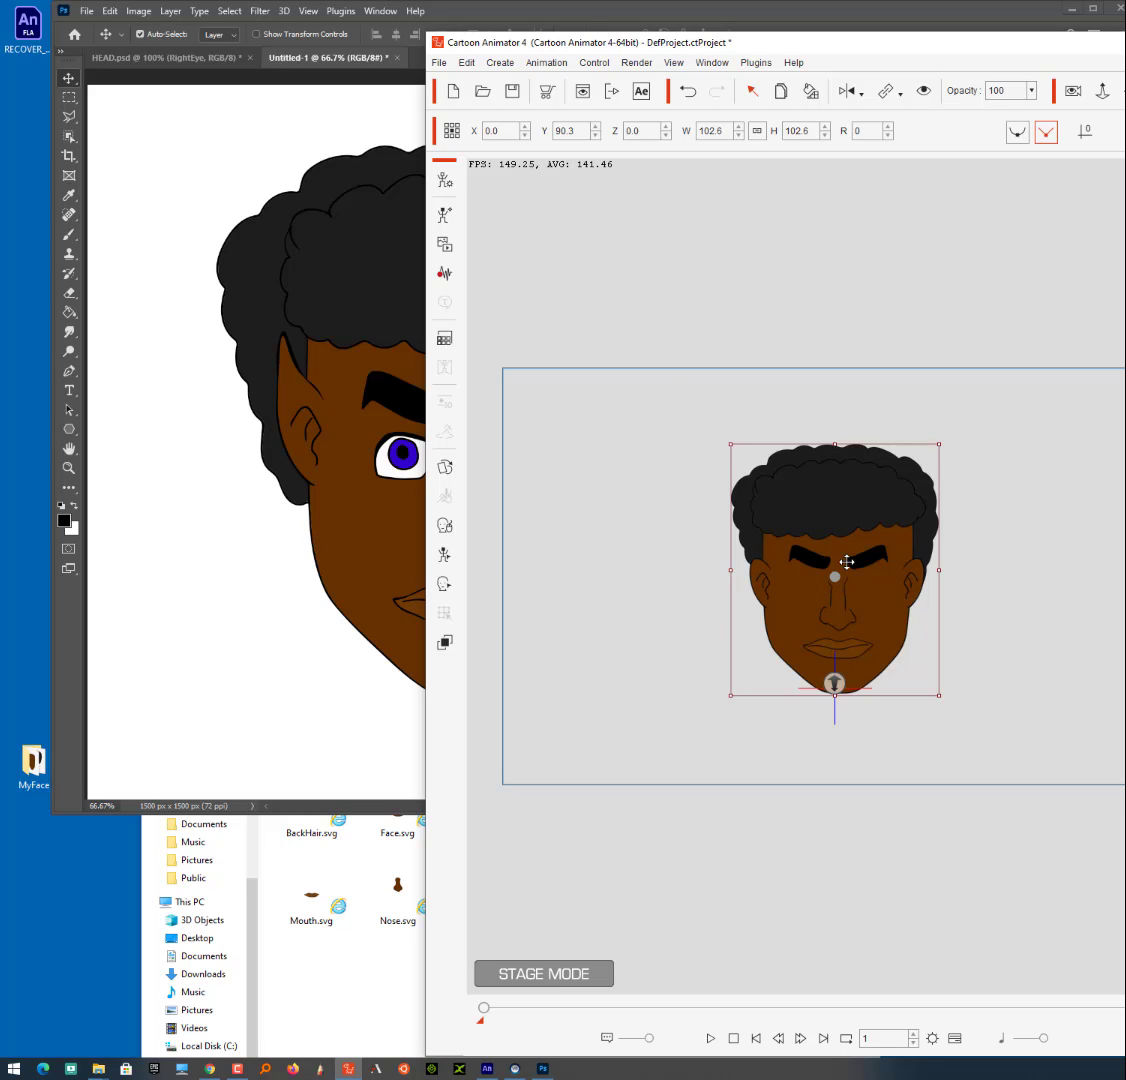
{"action": "left_click_drag", "start_coordinate": [943, 42], "coordinate": [940, 32]}
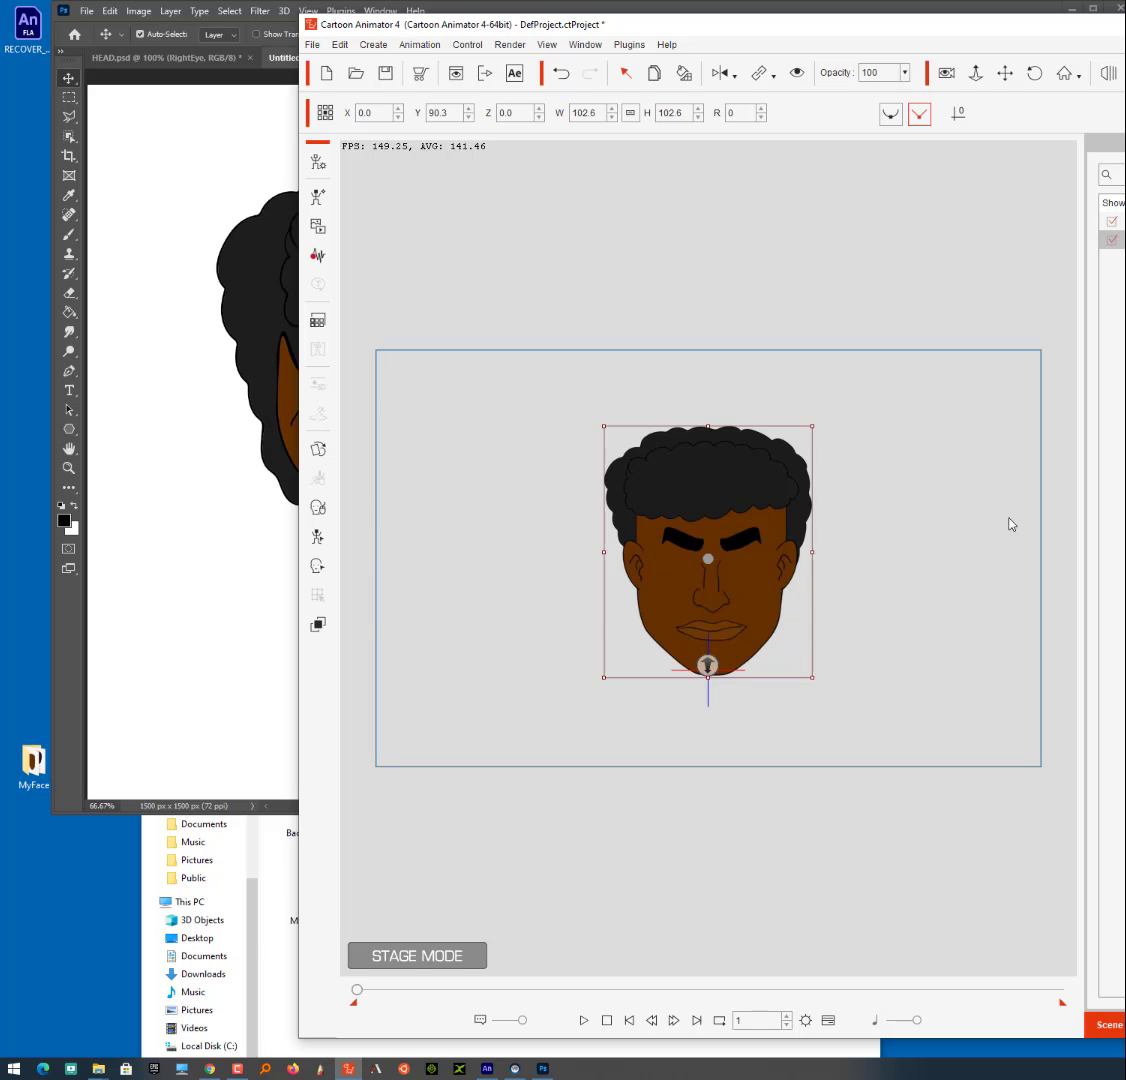
{"action": "left_click", "coordinate": [577, 529]}
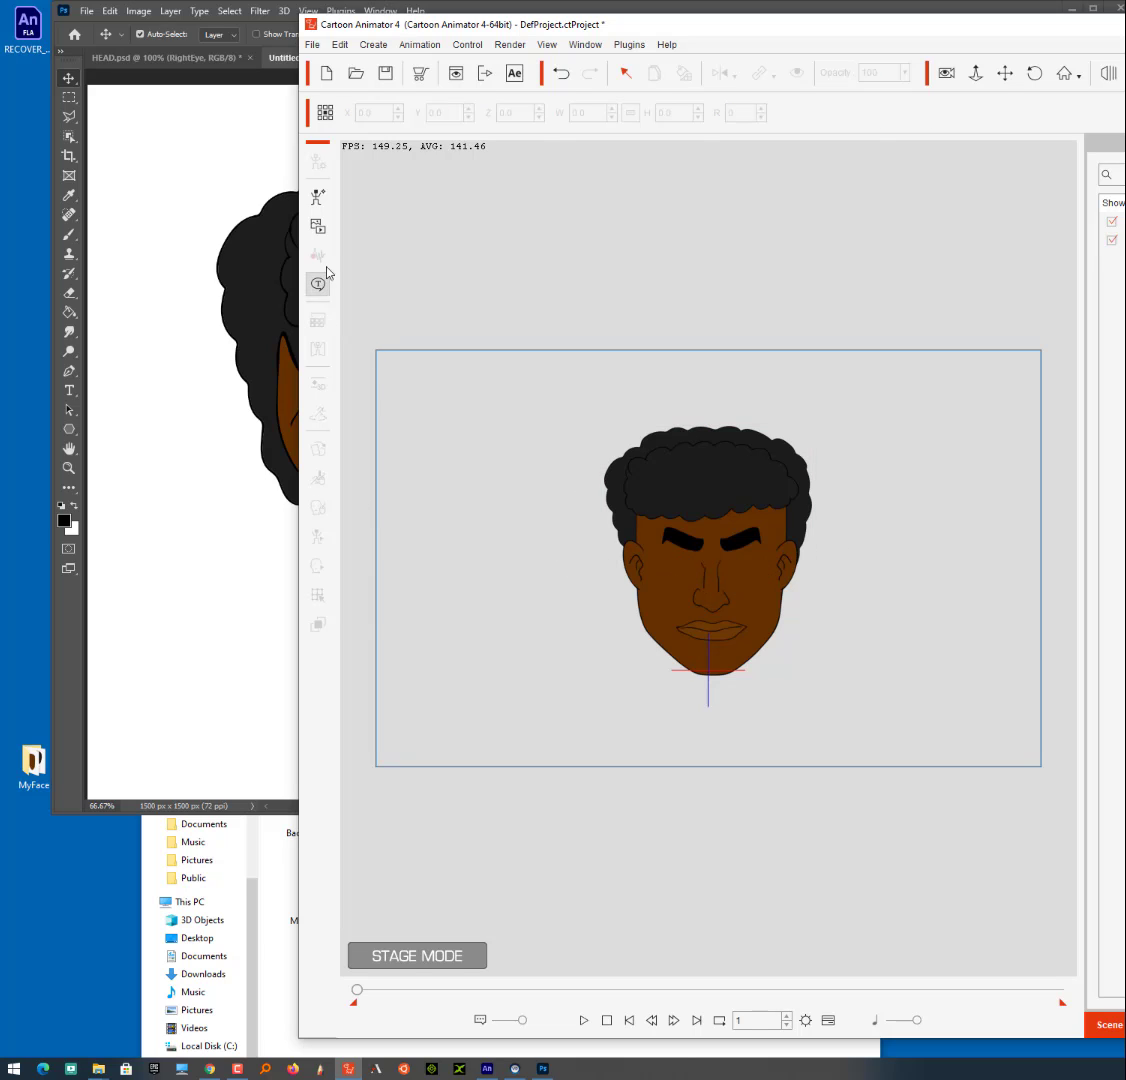
{"action": "left_click", "coordinate": [701, 522]}
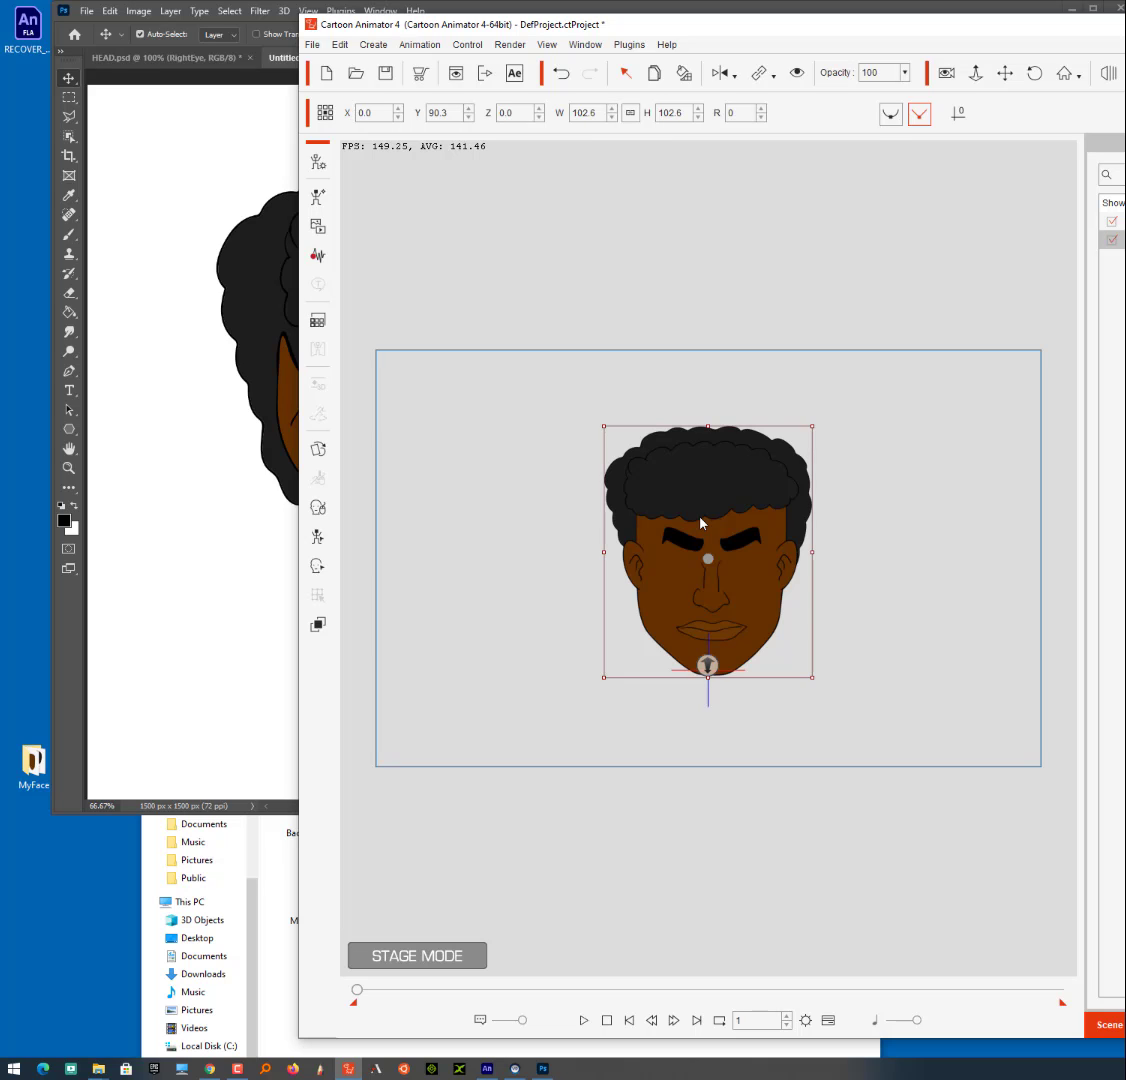
{"action": "double_click", "coordinate": [701, 522]}
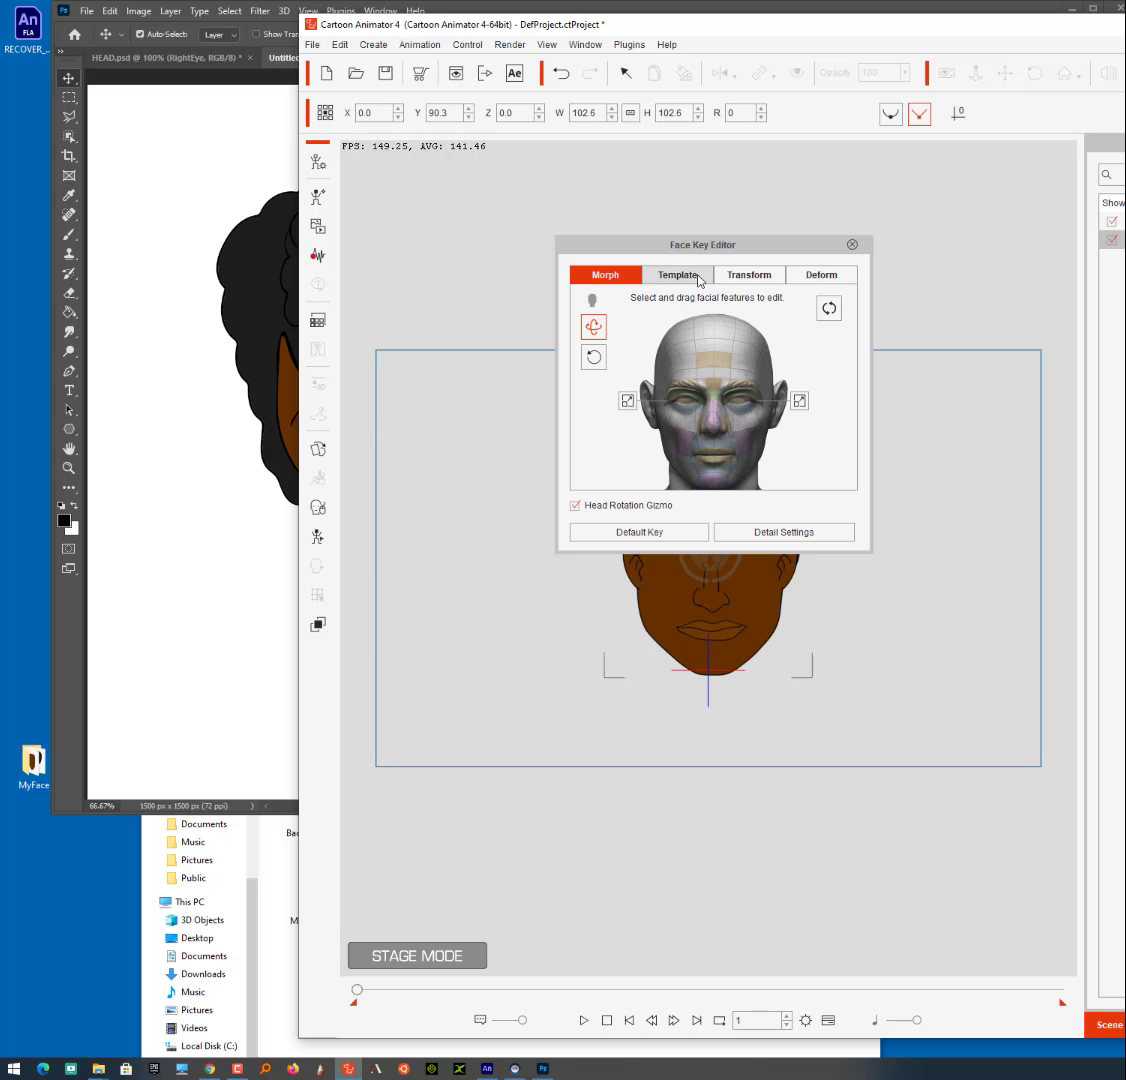
- Move the Face Key Editor clear of the head and use its Morph rotation control to tilt the face slightly down and sideways
{"action": "left_click_drag", "start_coordinate": [702, 245], "coordinate": [1059, 348]}
{"action": "left_click_drag", "start_coordinate": [956, 559], "coordinate": [985, 530]}
{"action": "left_click_drag", "start_coordinate": [1011, 440], "coordinate": [839, 664]}
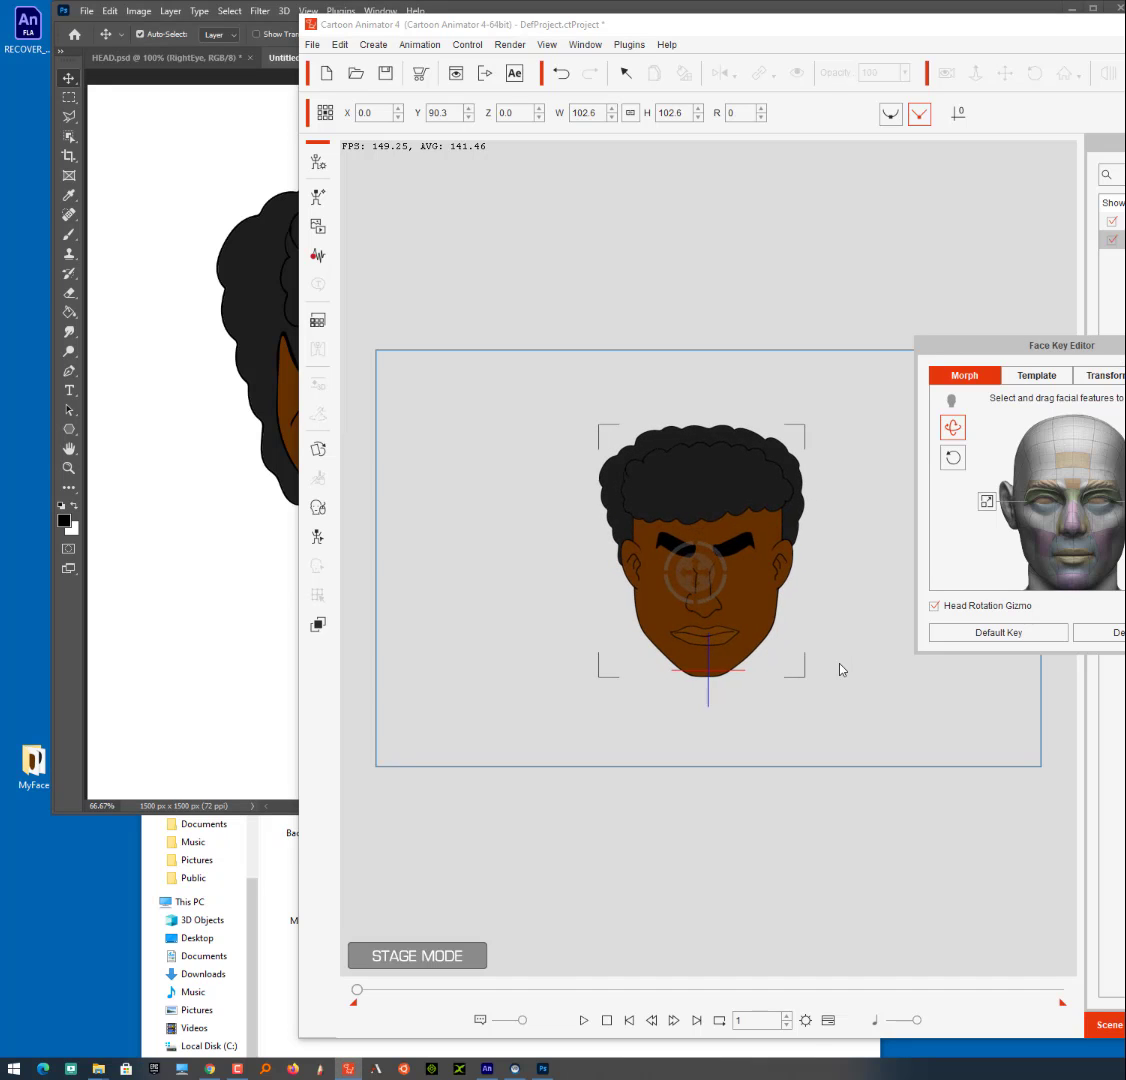